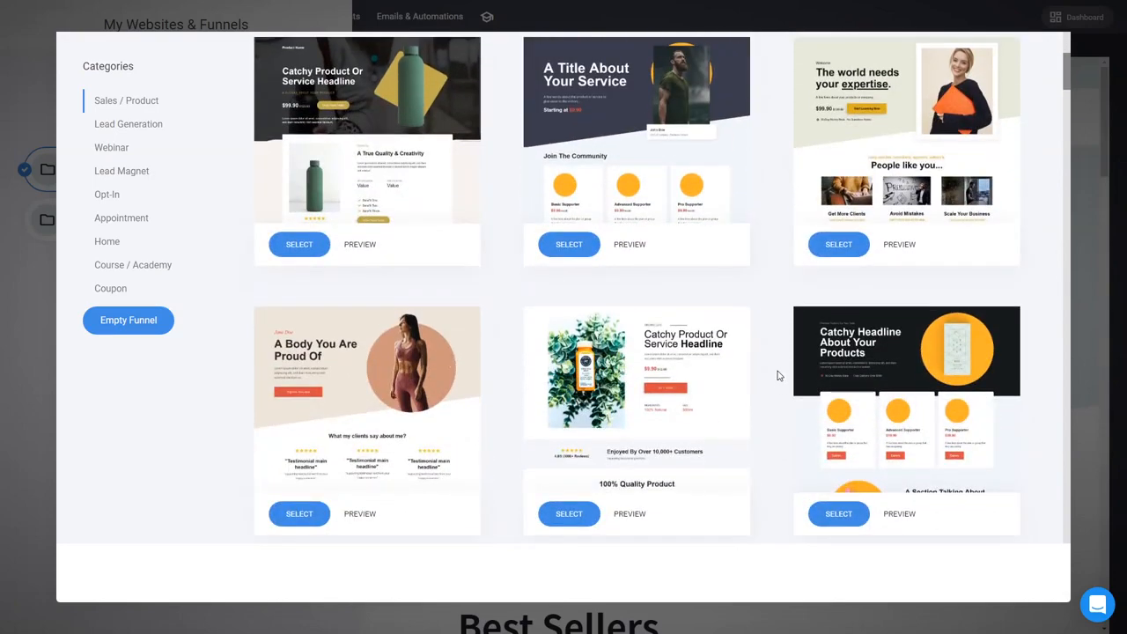
Step: Create a new funnel from the Best Sellers store template and name it 1
scroll(778, 375, down, 2)
scroll(777, 375, down, 2)
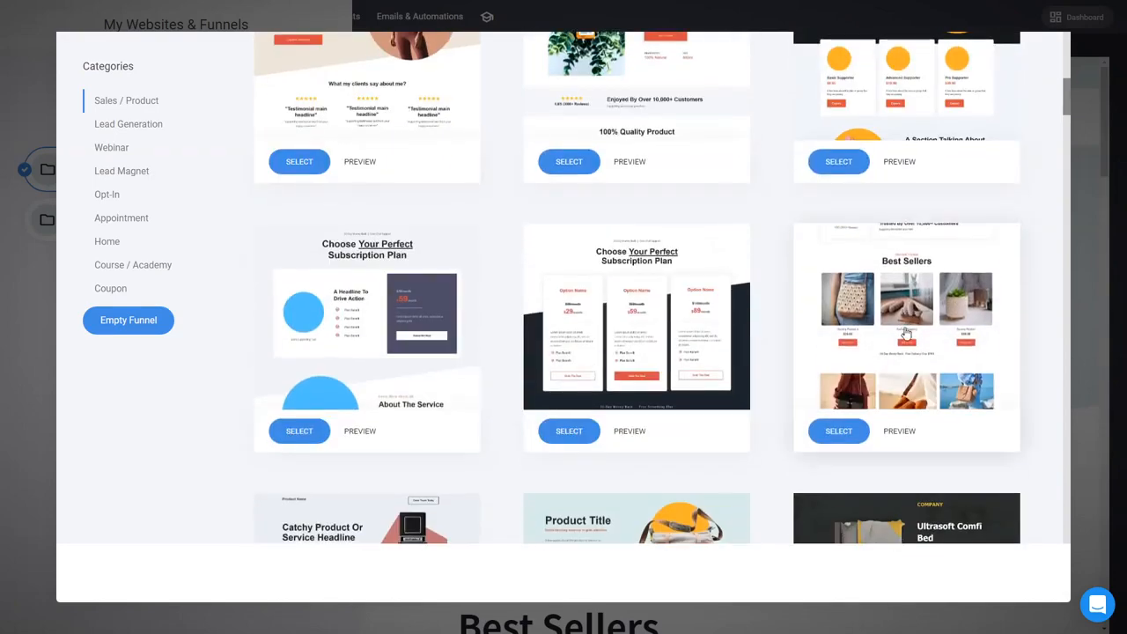
click(905, 330)
text(1)
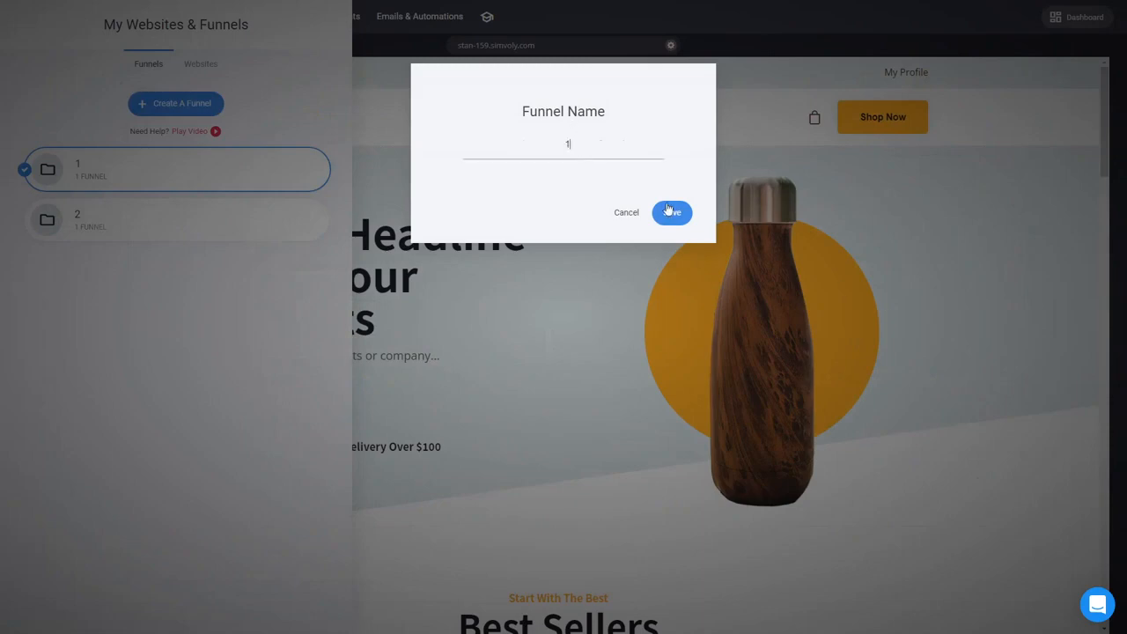
click(671, 213)
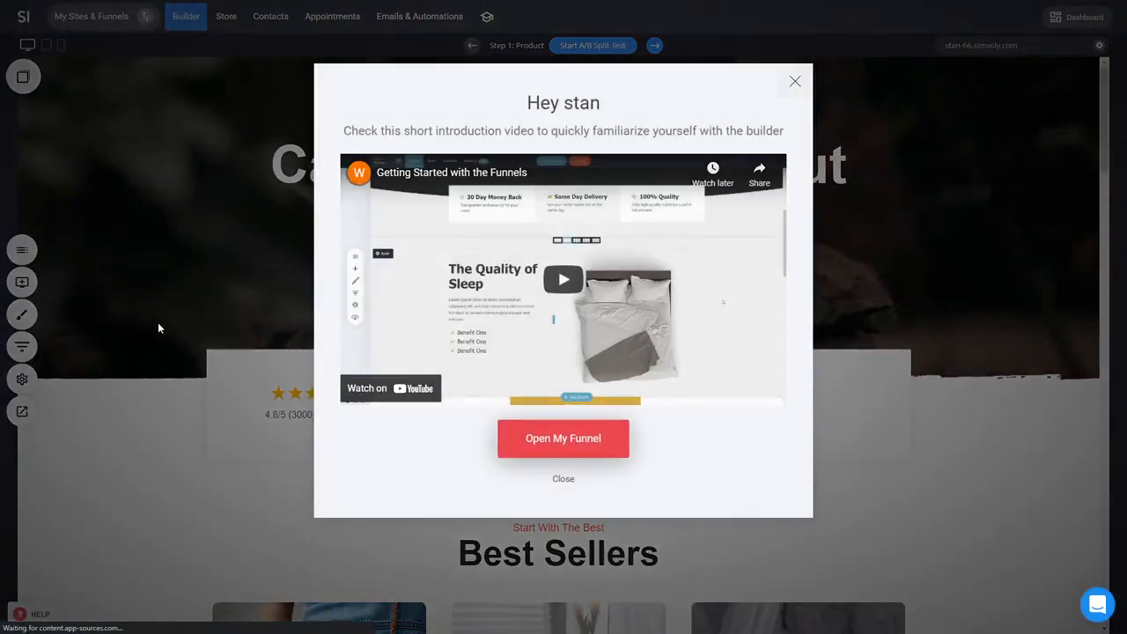
Step: Dismiss the introduction popup, open the funnel's Product step, and scroll through its page
click(158, 326)
click(22, 346)
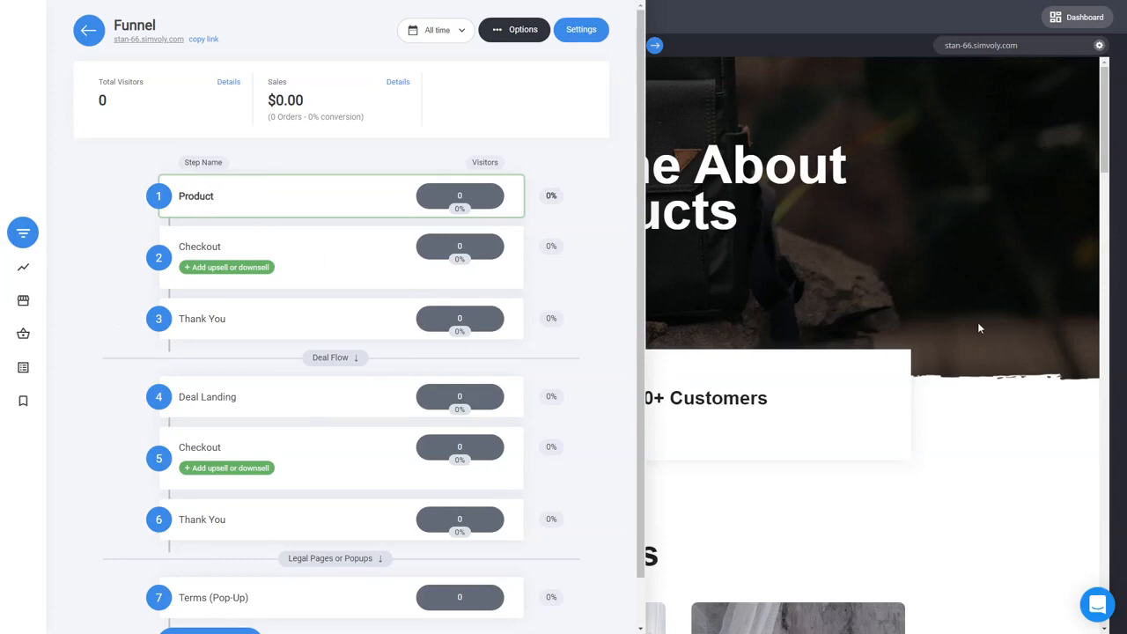
click(205, 197)
drag(1107, 146, 1097, 202)
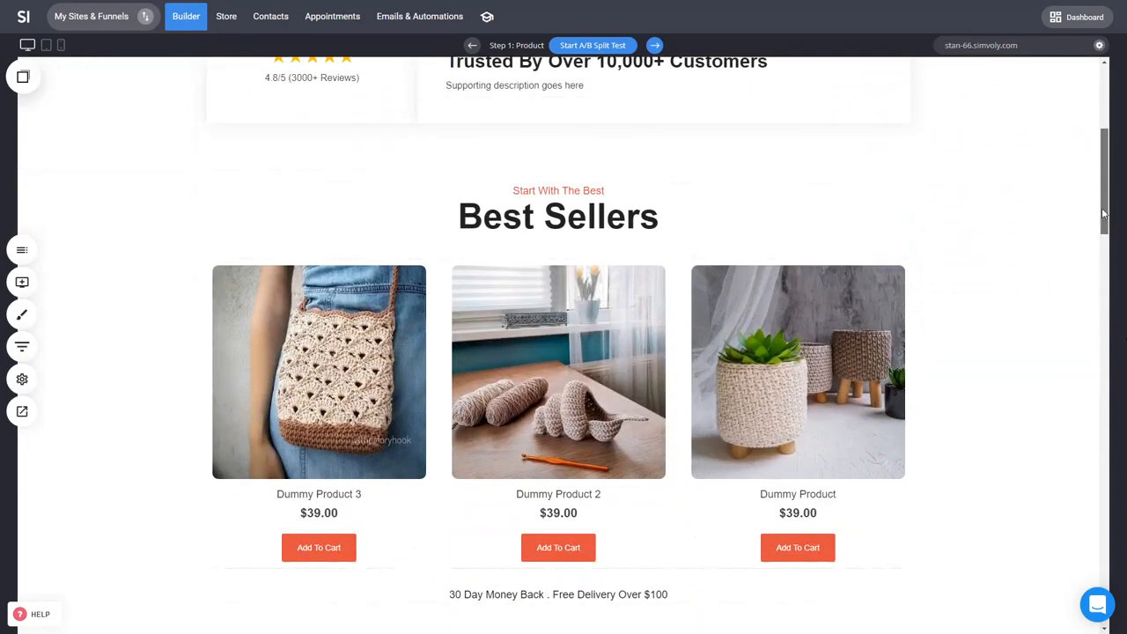
drag(1107, 242, 1111, 412)
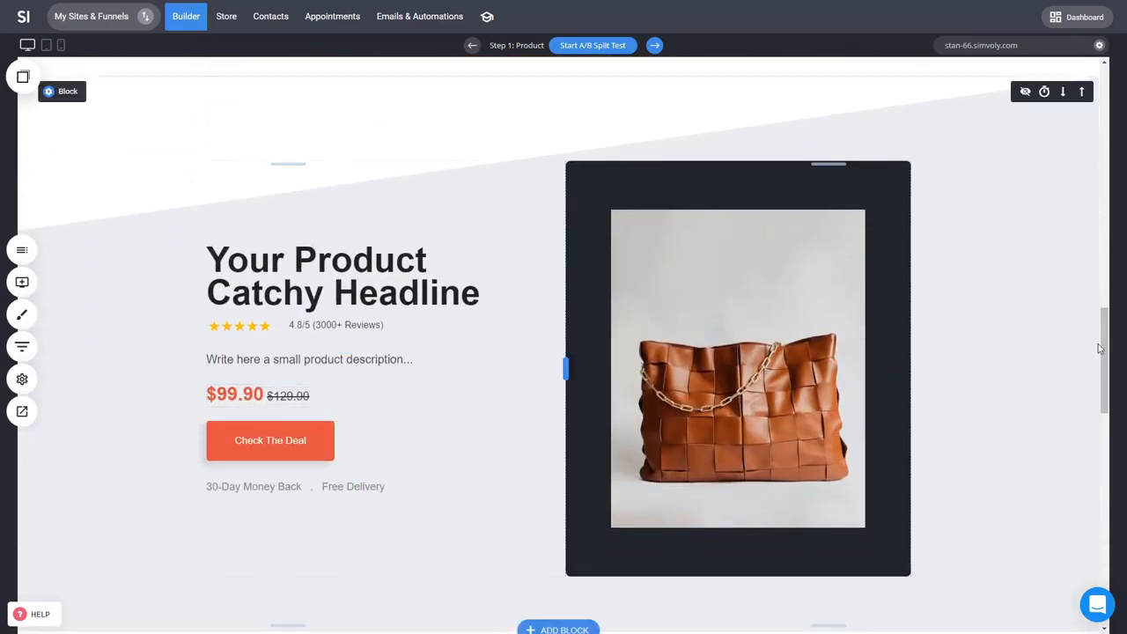
drag(1102, 348, 1122, 92)
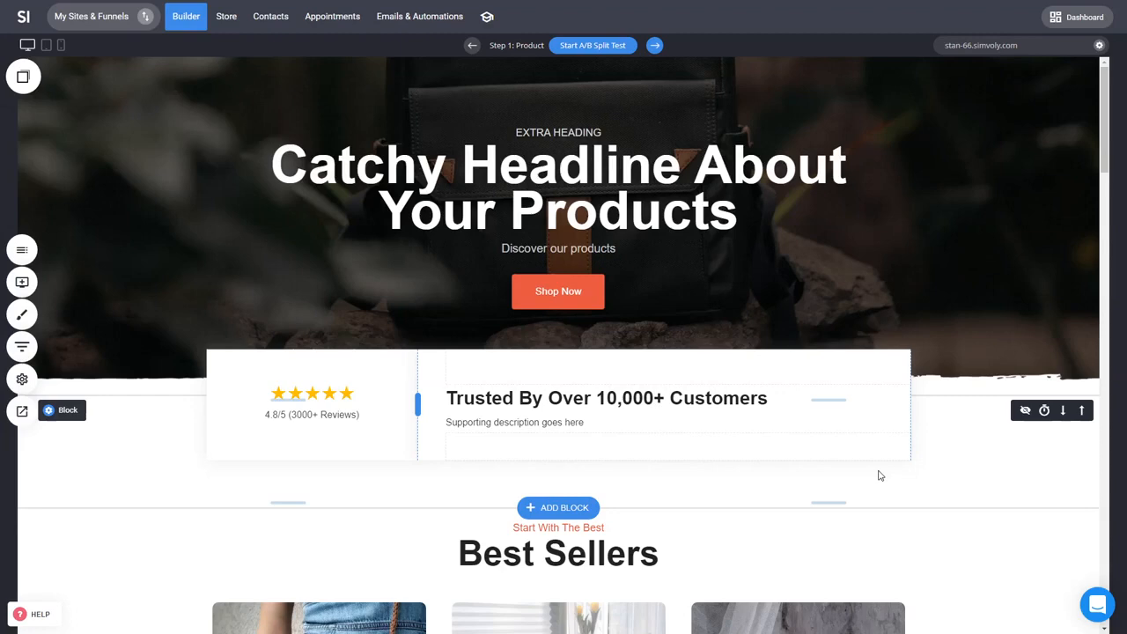
Step: Preview the funnel's Checkout and Thank You steps, then go back to the Product step
click(22, 346)
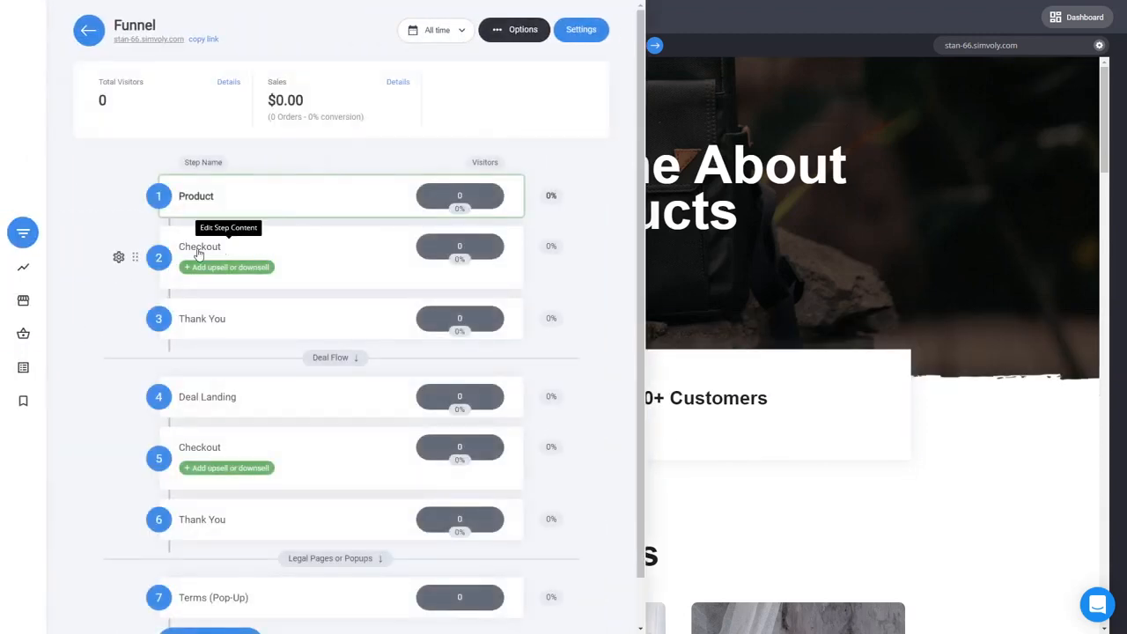
click(197, 251)
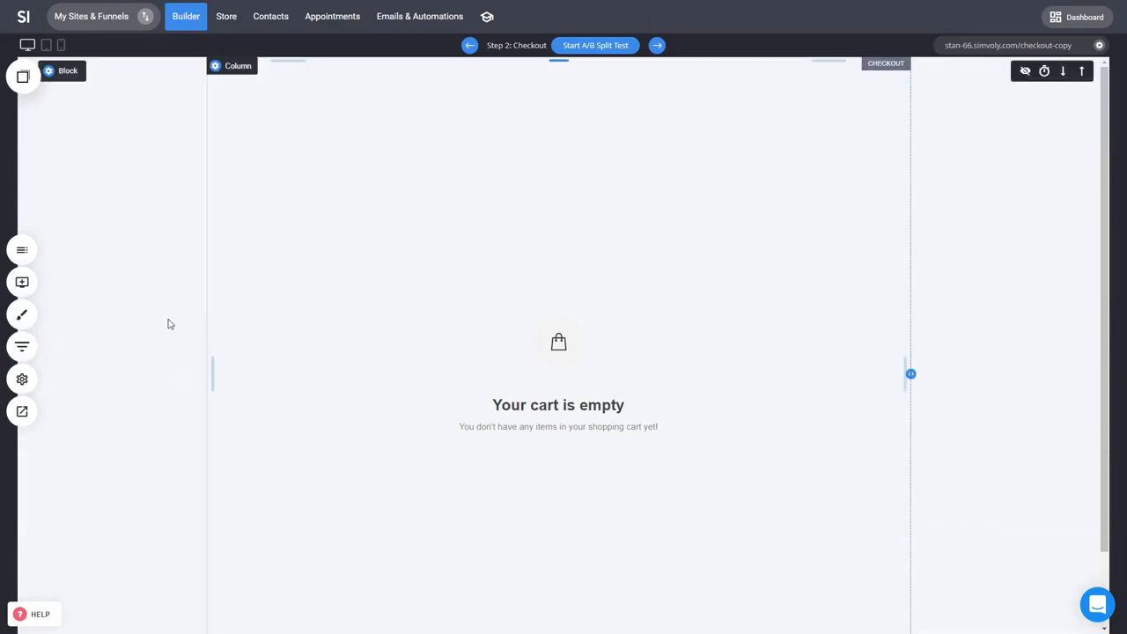
click(22, 346)
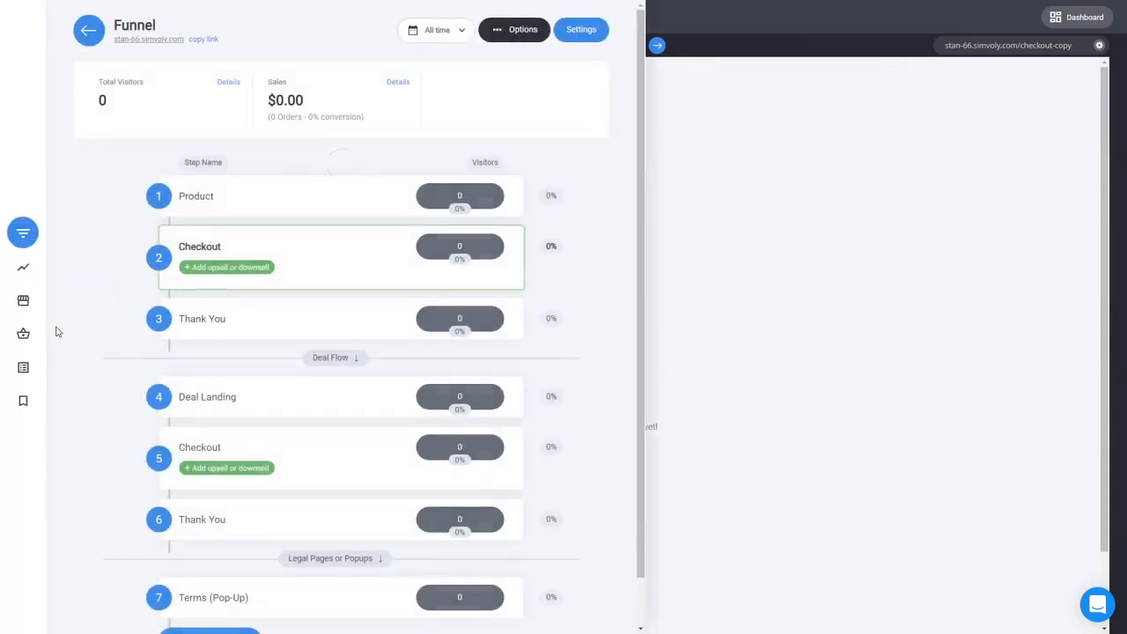
click(200, 320)
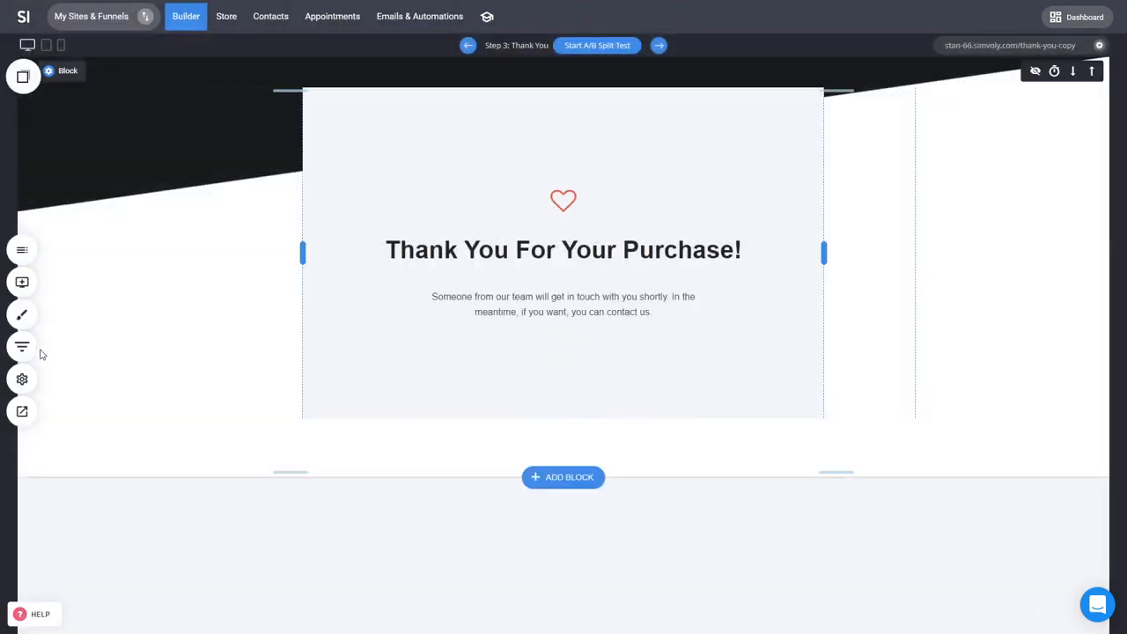
click(23, 347)
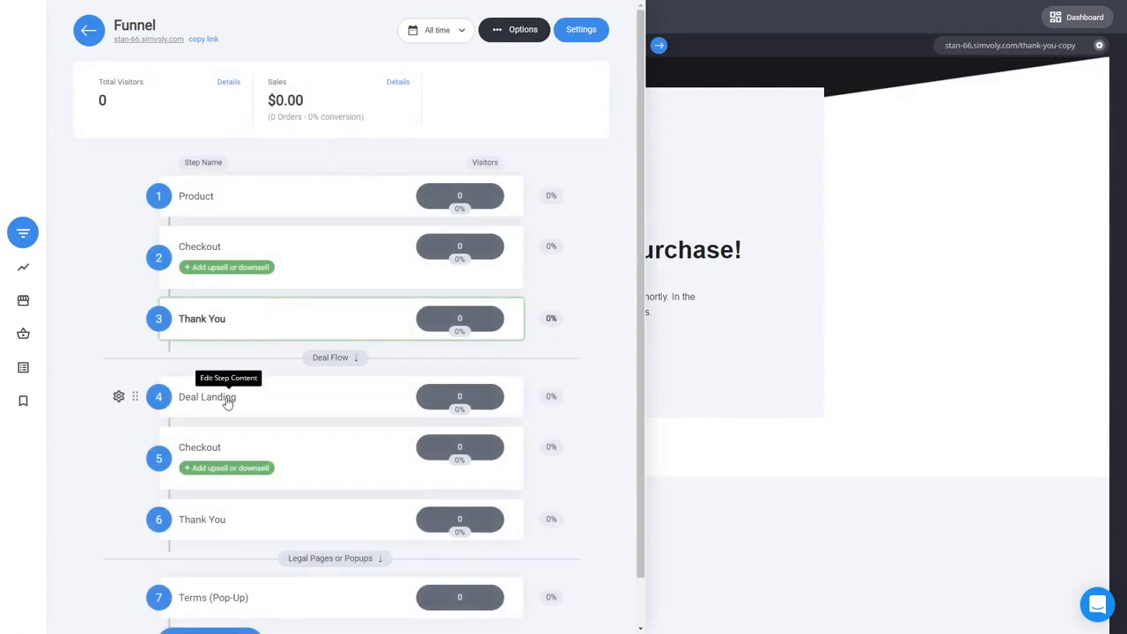
click(207, 203)
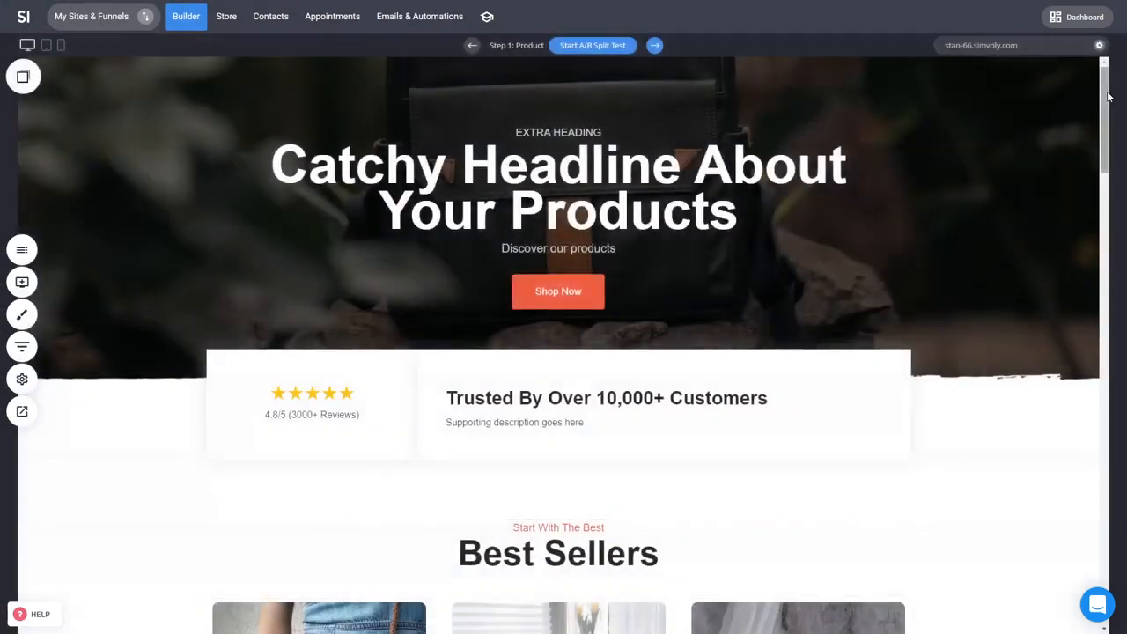
Step: Scroll through the Product page's blocks and return to the top of the page
drag(1105, 115, 1090, 302)
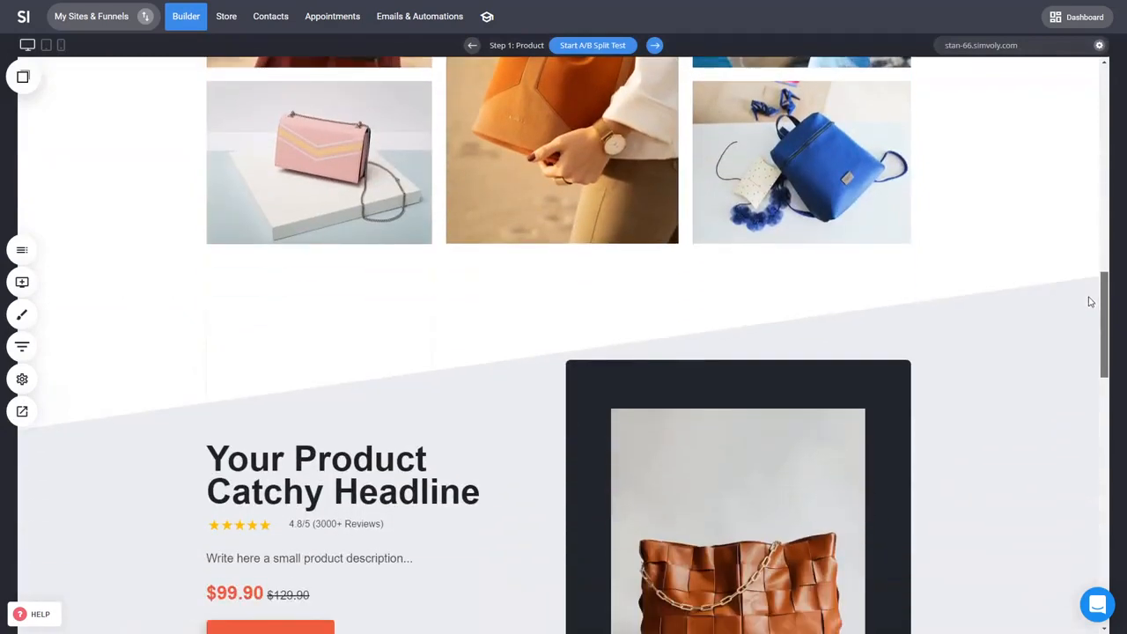
mouse_move(1088, 293)
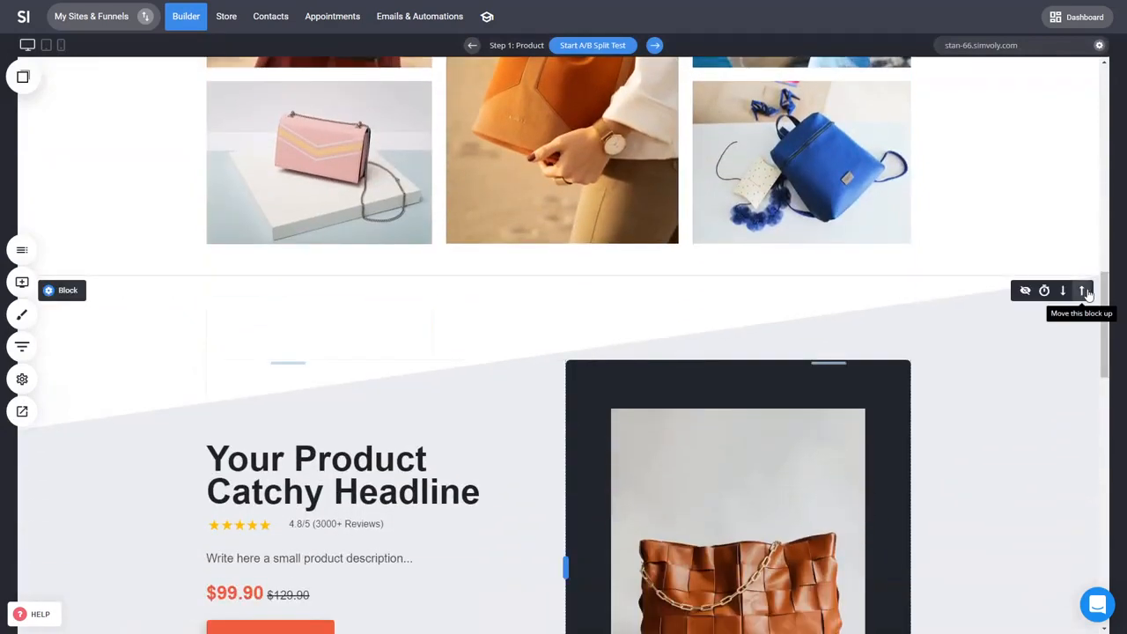
scroll(616, 423, down, 1)
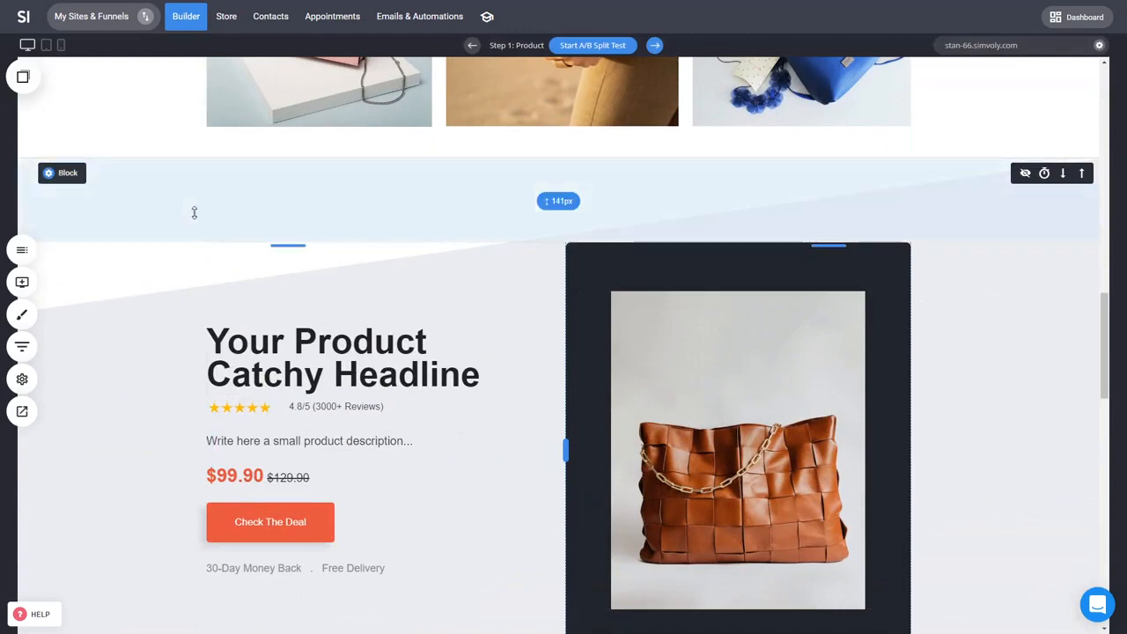
click(22, 346)
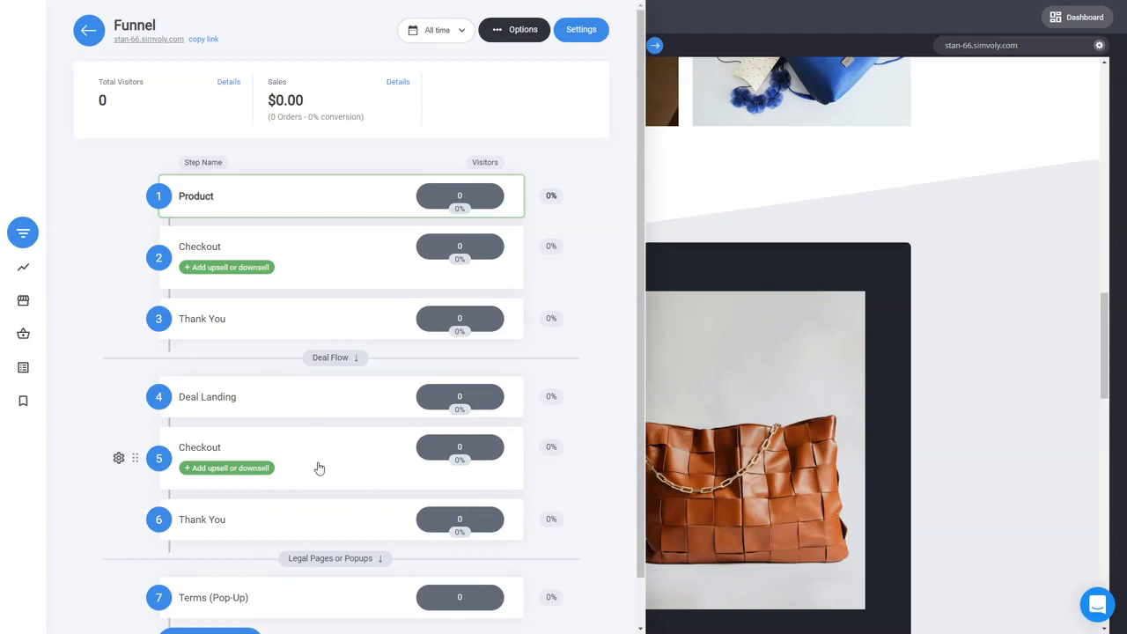
click(761, 380)
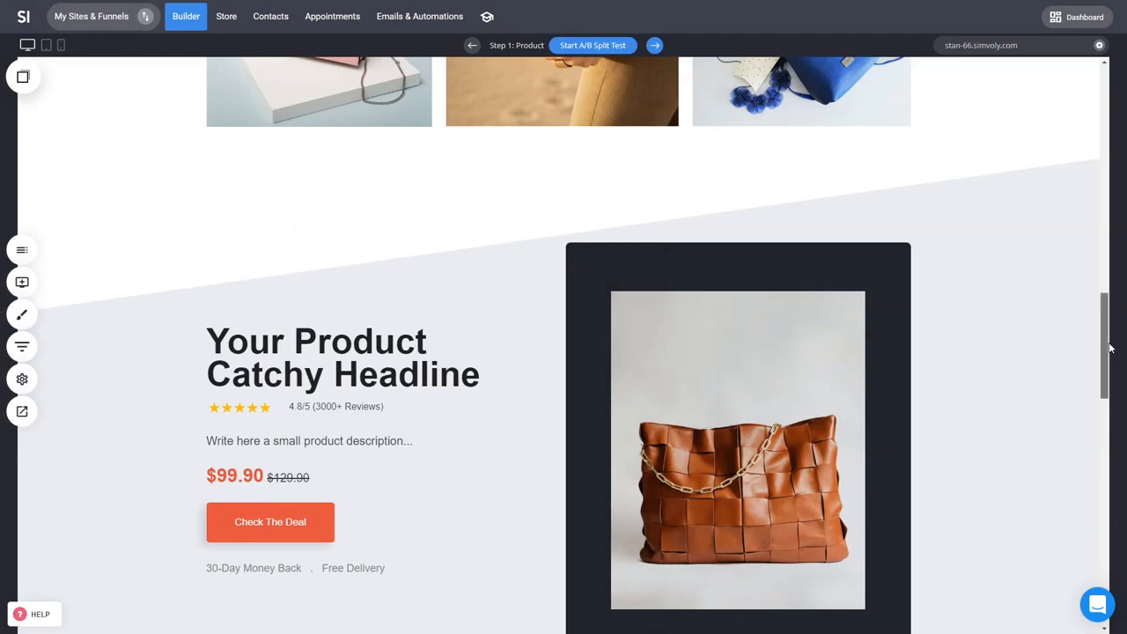
drag(1108, 339, 1103, 112)
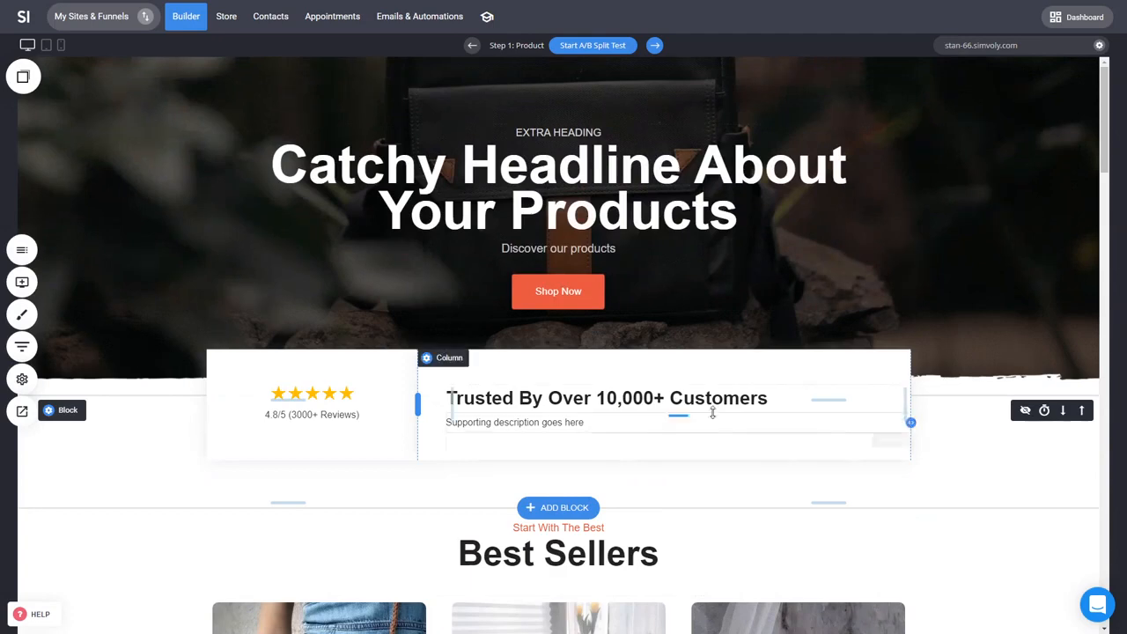
Step: Open the Best Sellers product feed settings and its Create a Product form, then close both without changes
mouse_move(417, 407)
mouse_down()
mouse_move(472, 401)
mouse_move(414, 402)
mouse_up()
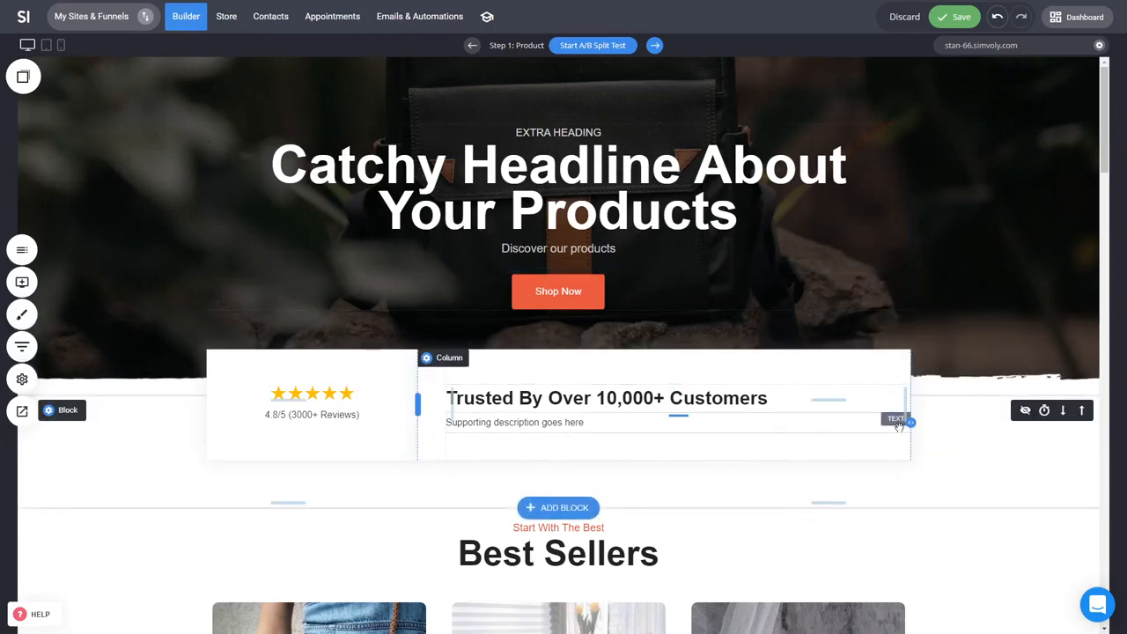
scroll(832, 427, down, 2)
mouse_move(588, 339)
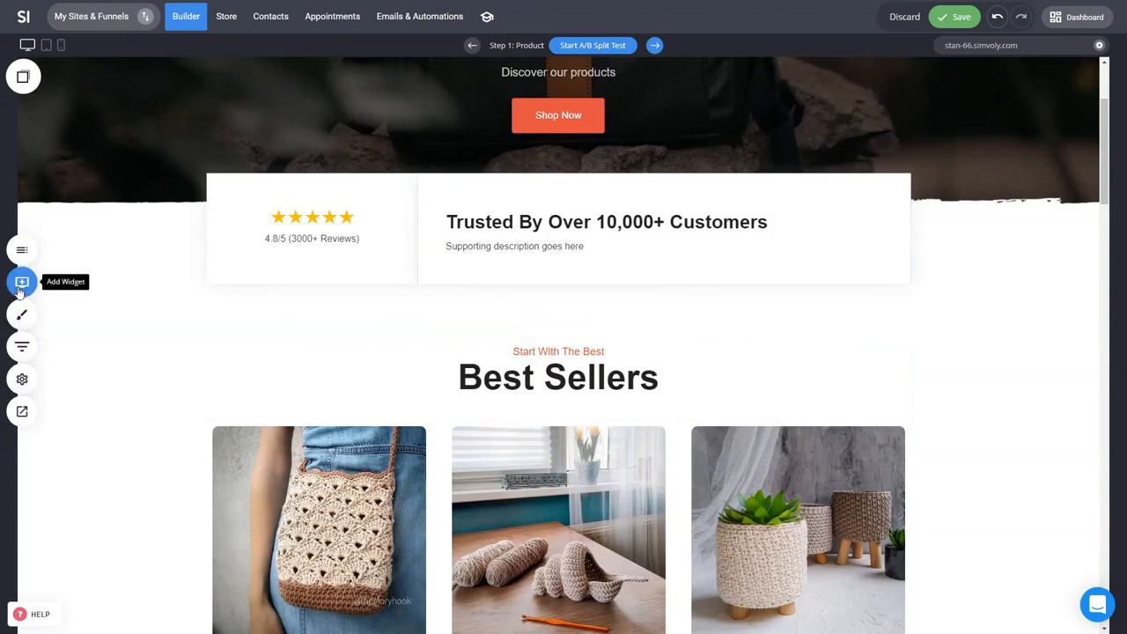
scroll(921, 484, up, 2)
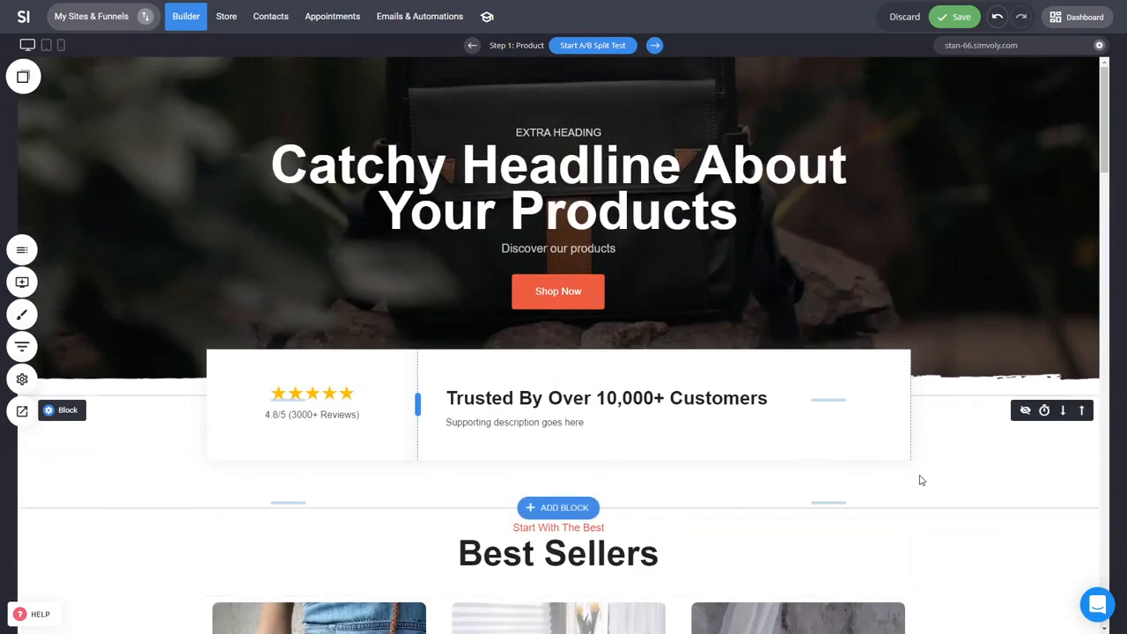
scroll(854, 455, down, 3)
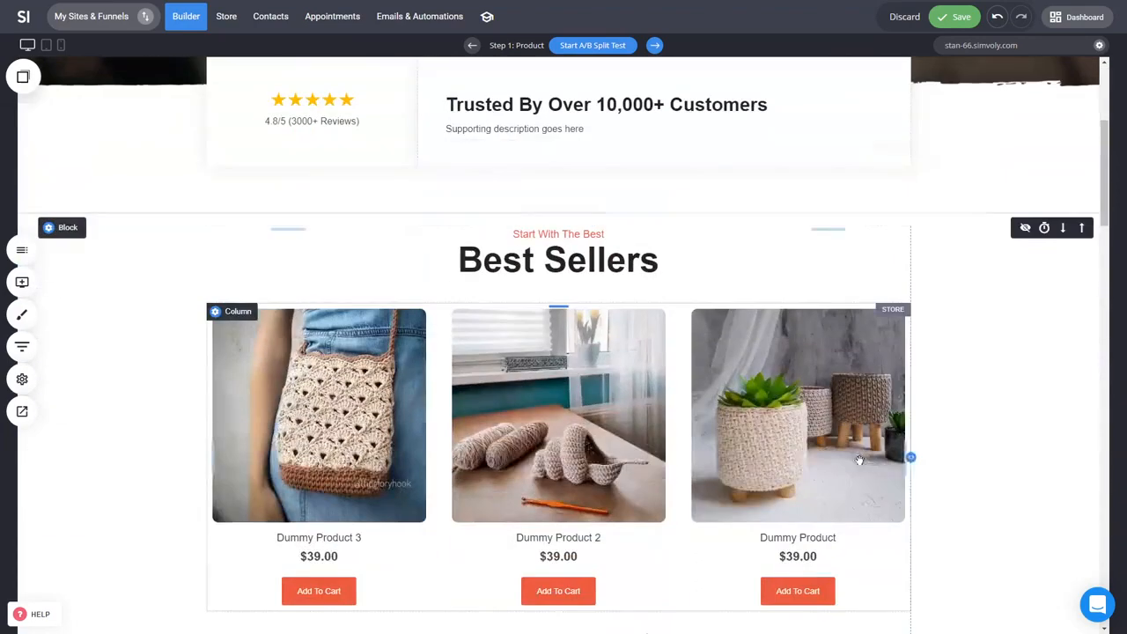
click(528, 366)
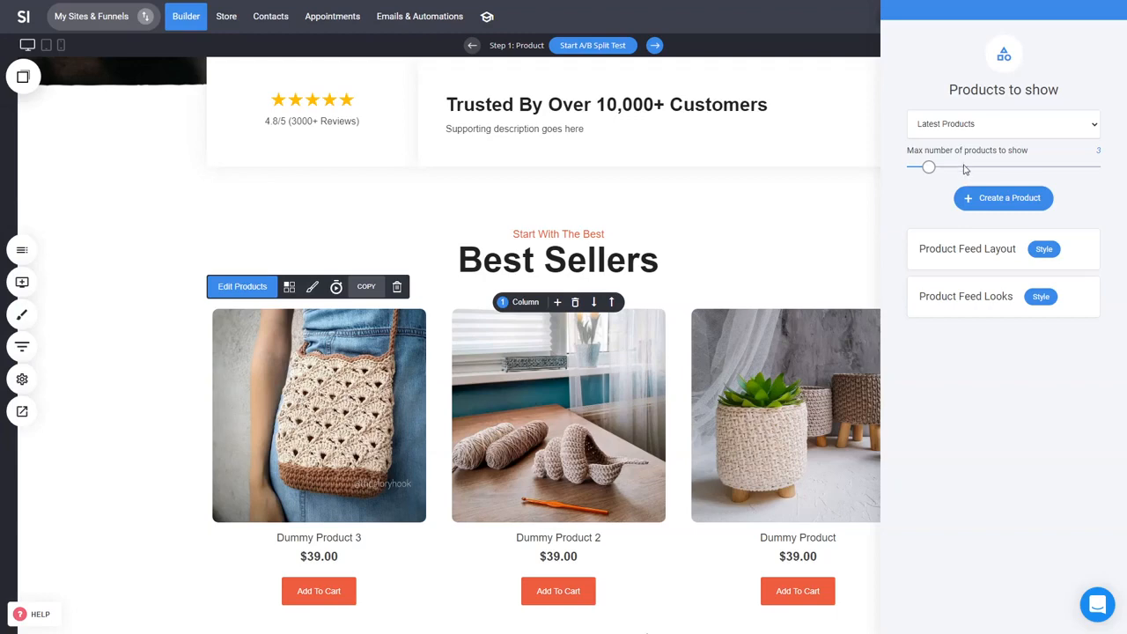
click(1009, 202)
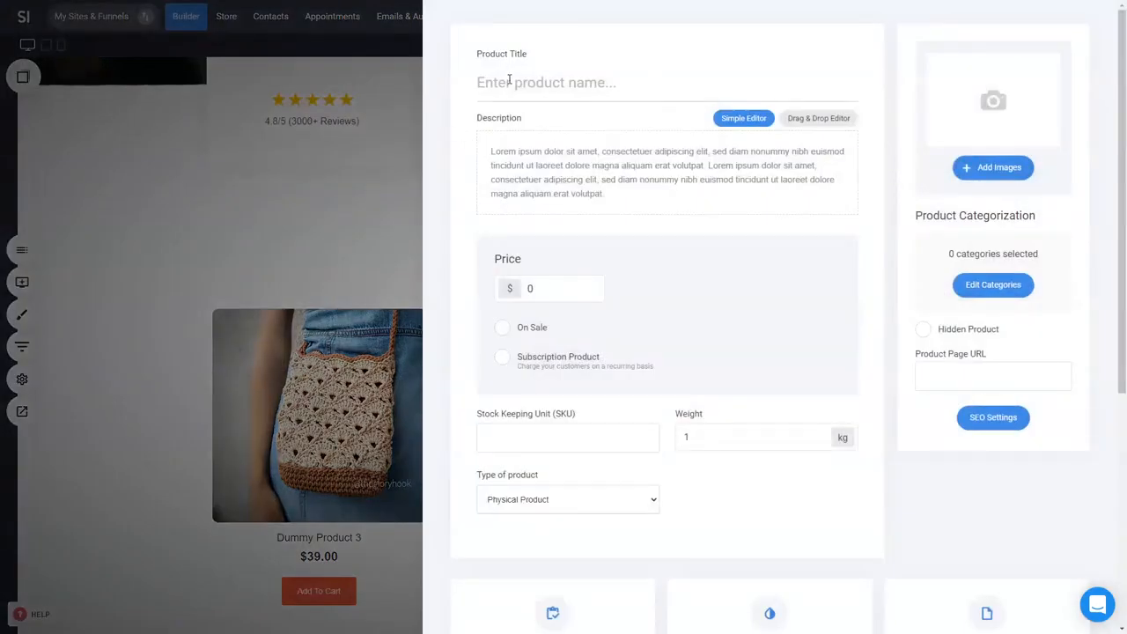
click(359, 267)
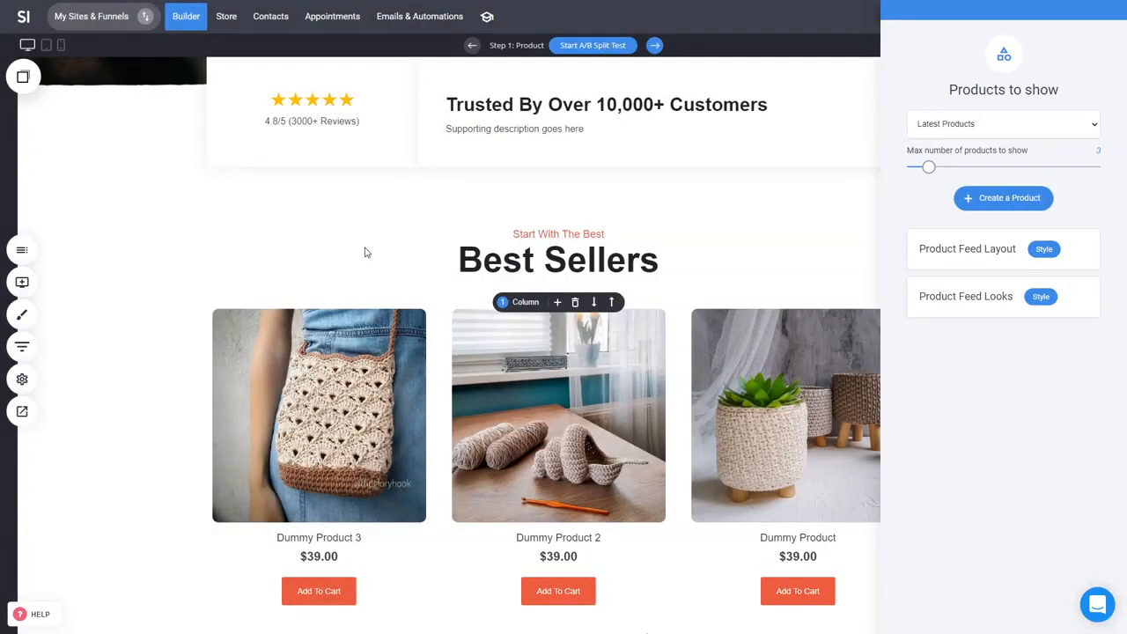
click(370, 249)
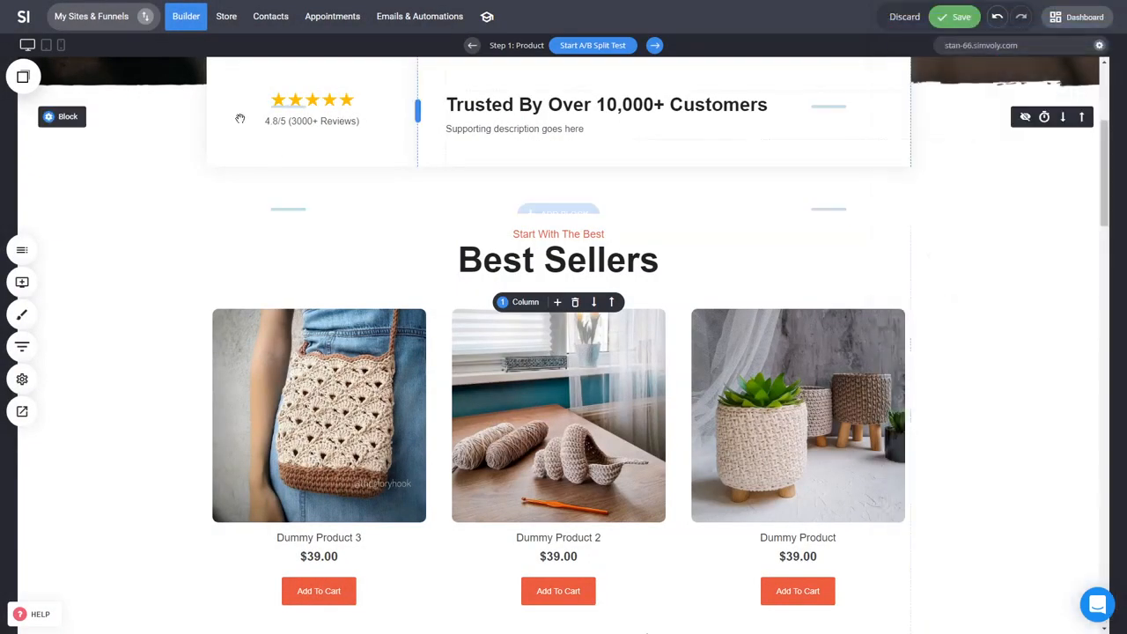
Step: Open the store's product list and inspect the Dummy Product's details before going back to the list
click(226, 16)
click(522, 280)
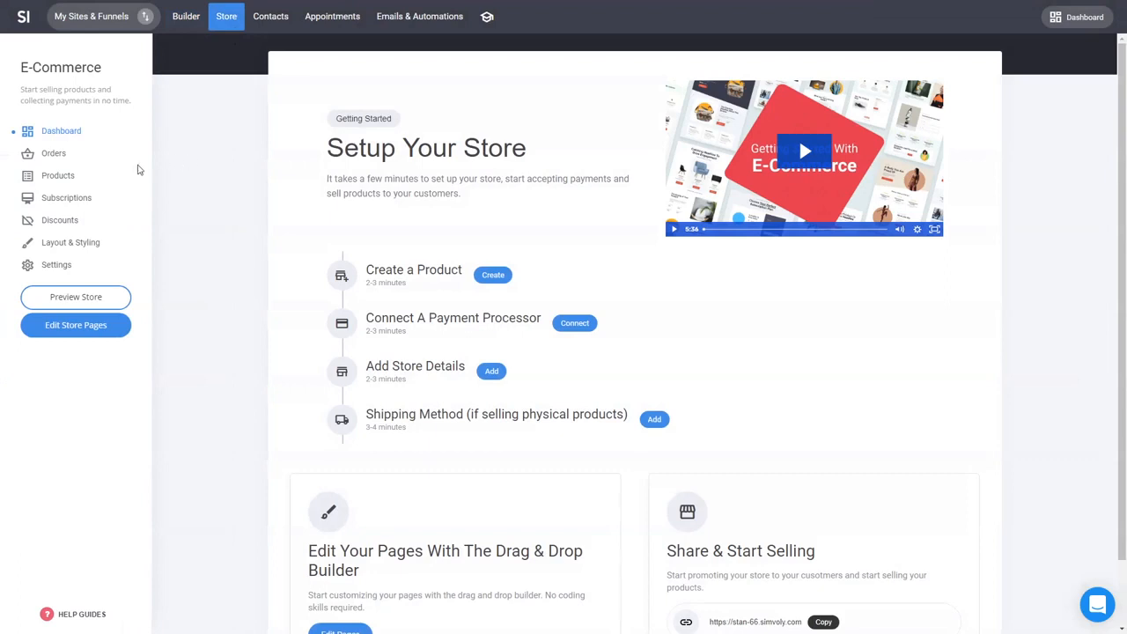
click(66, 176)
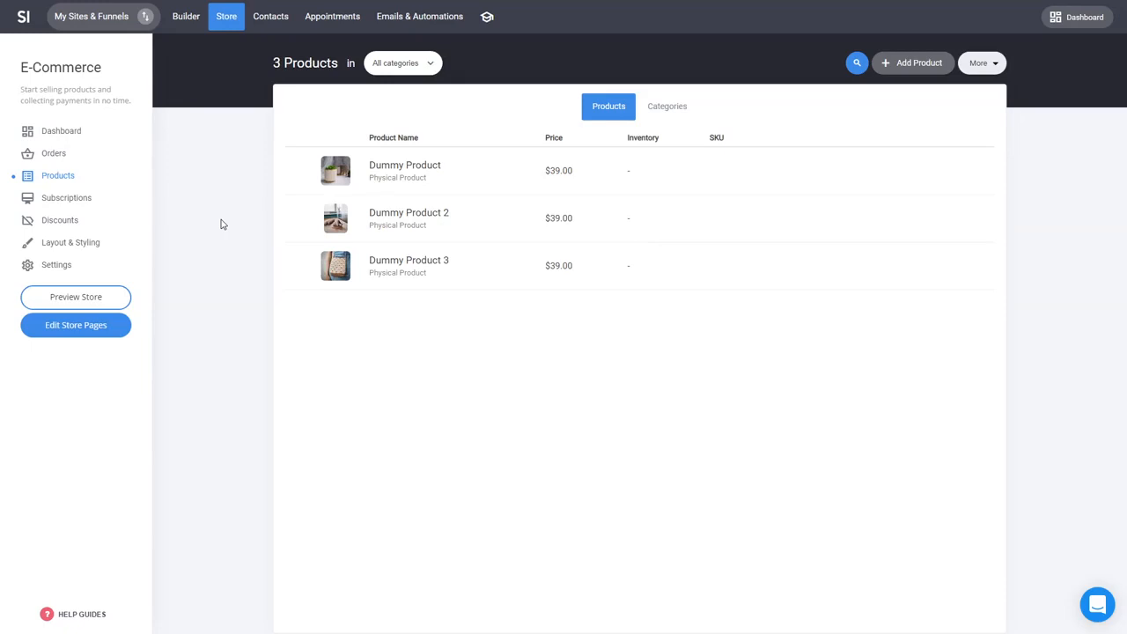
click(411, 169)
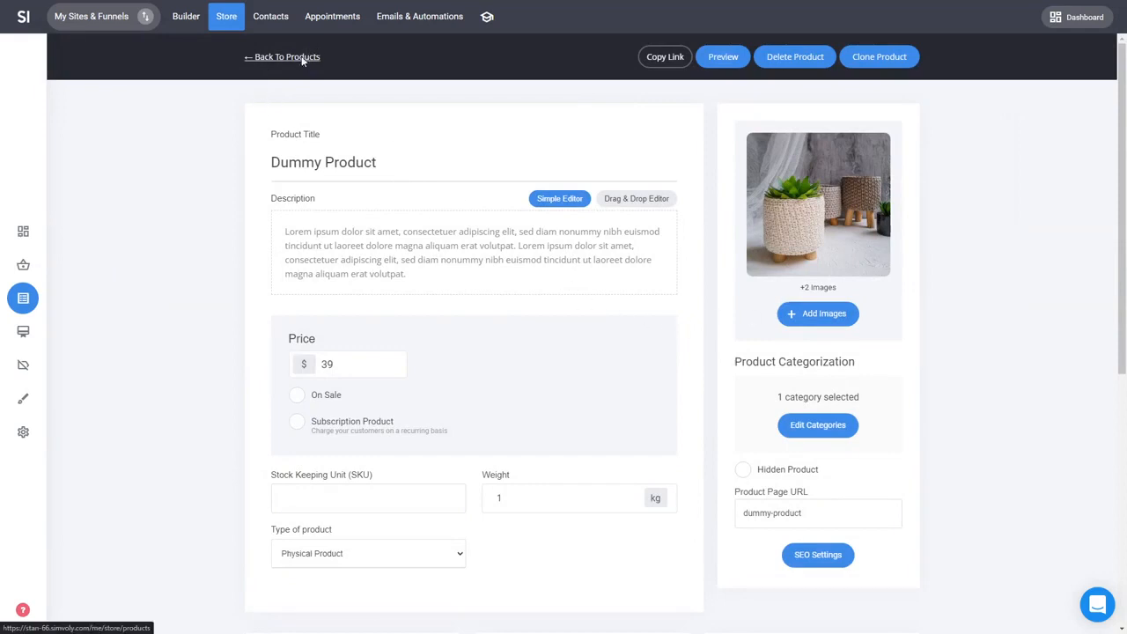
click(302, 59)
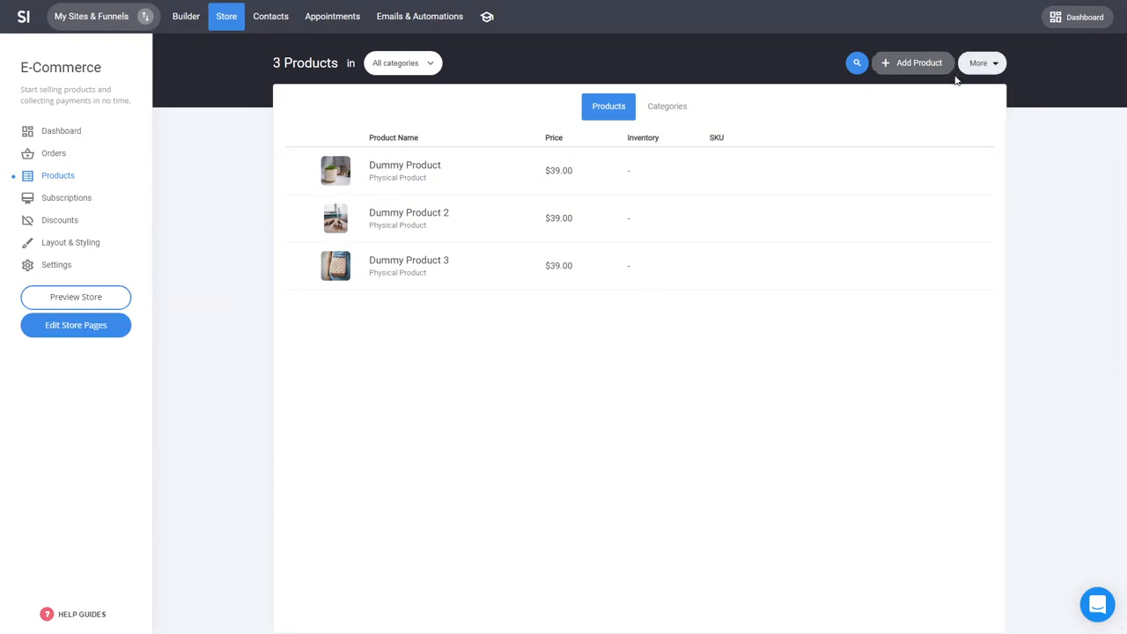
Step: Review the Add Product type choices, close them, and return to the builder's Best Sellers section
click(923, 74)
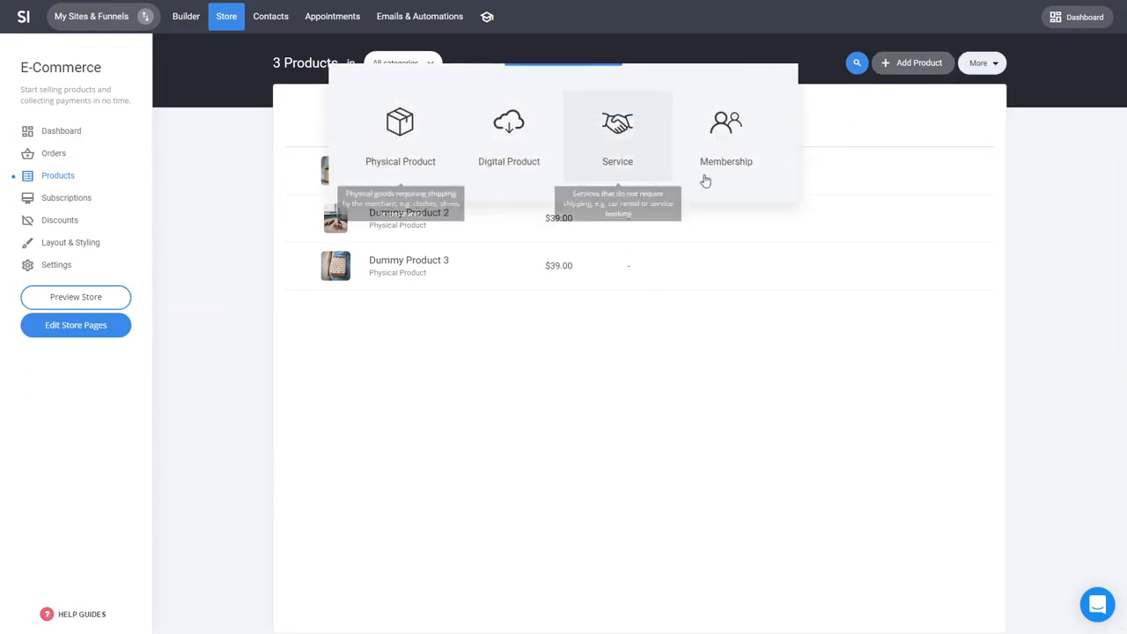
click(612, 356)
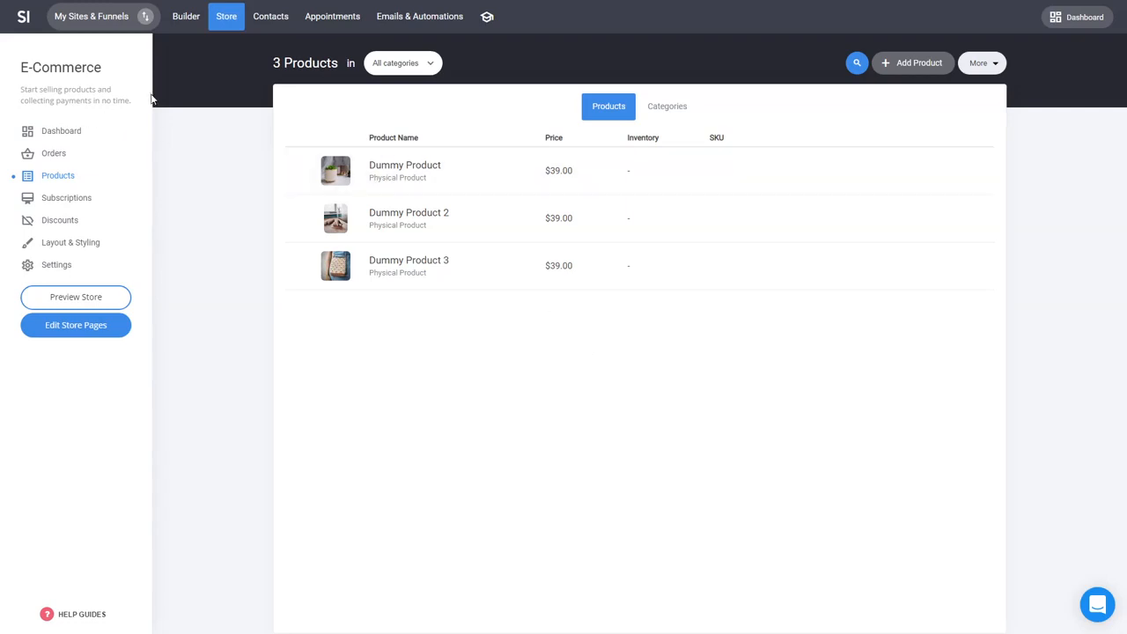
click(185, 17)
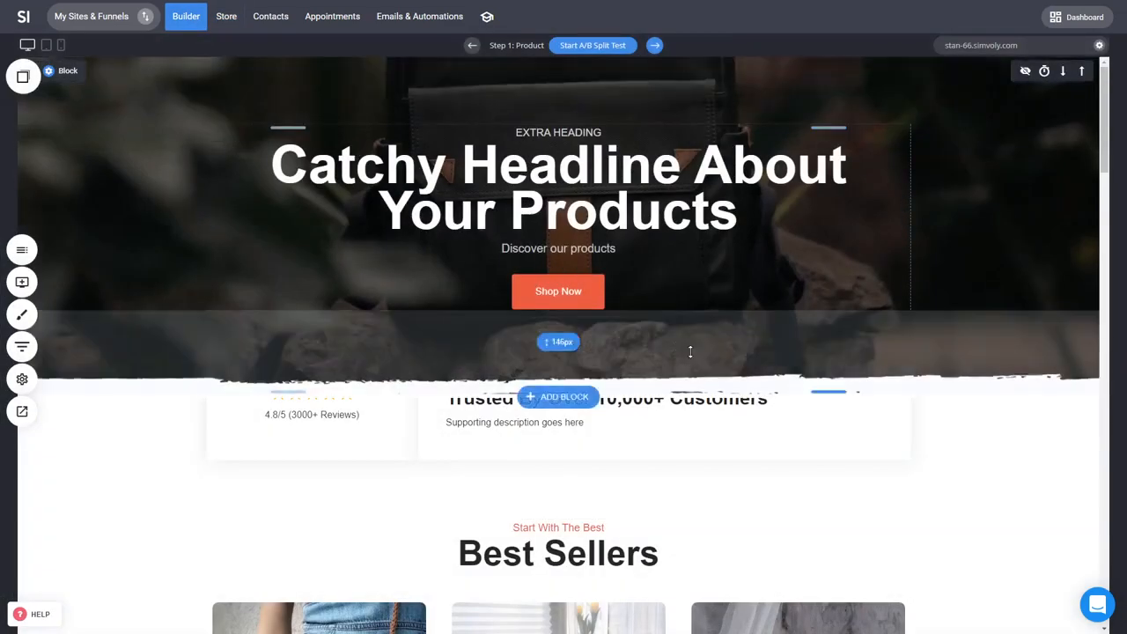
scroll(687, 308, down, 3)
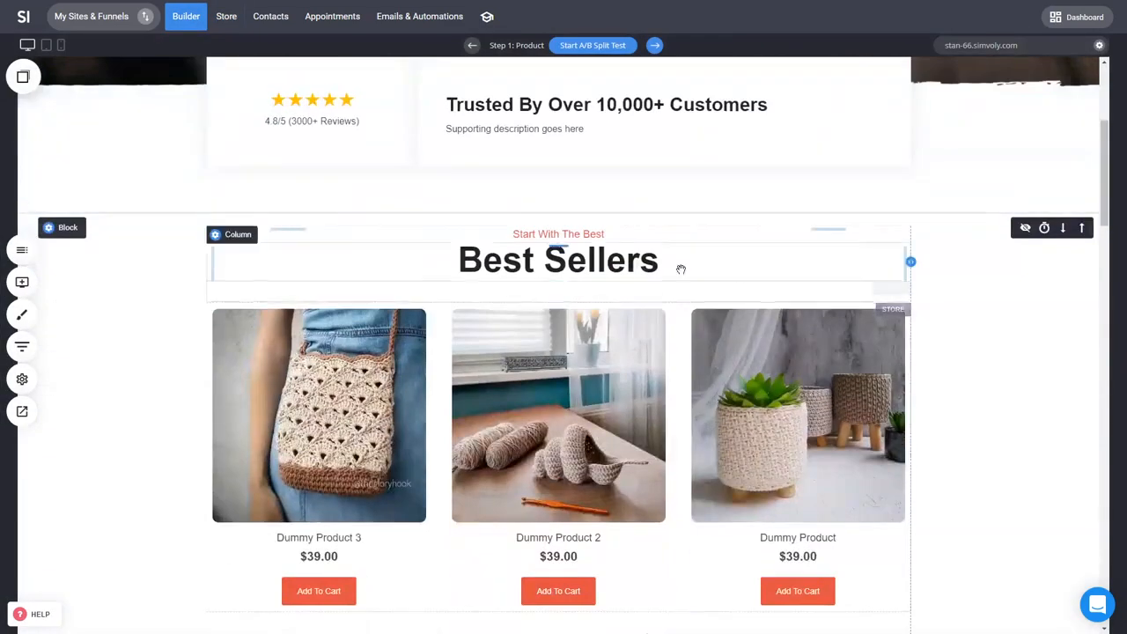
Step: Set the Best Sellers product feed to show selected products only: Dummy Product 2 and Dummy Product
click(568, 389)
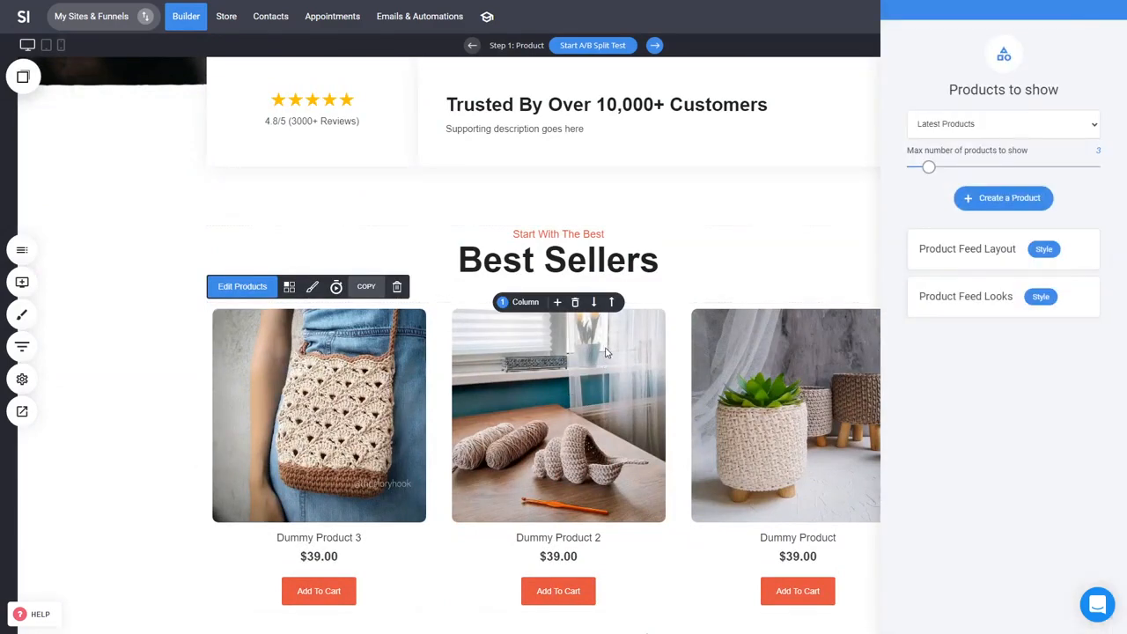
click(1006, 132)
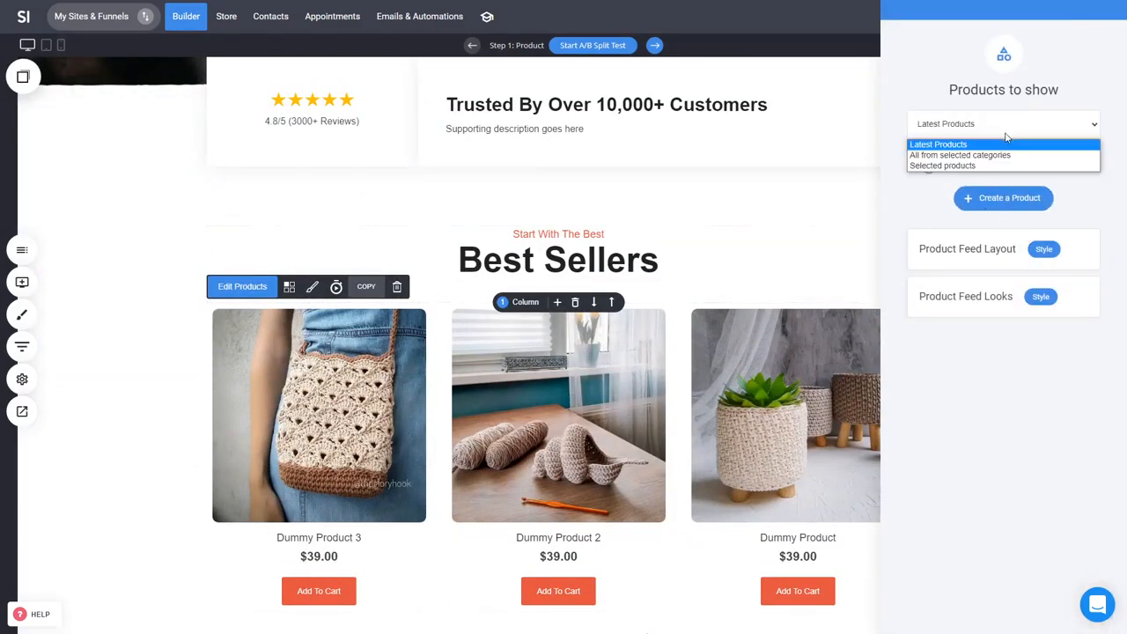
click(972, 165)
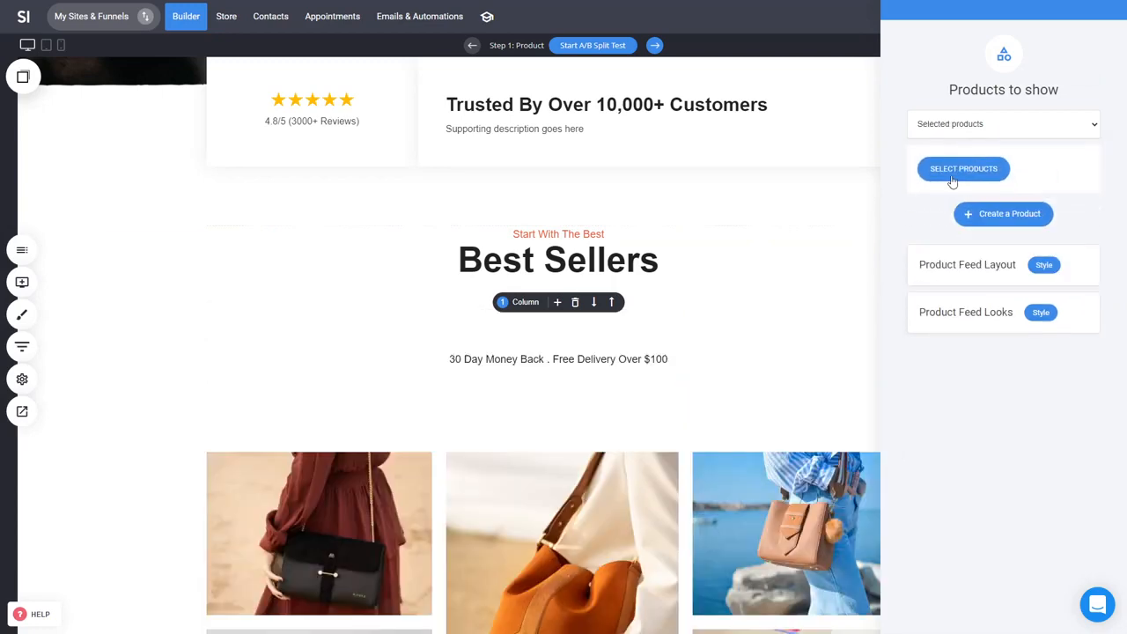
click(952, 181)
click(528, 165)
click(532, 145)
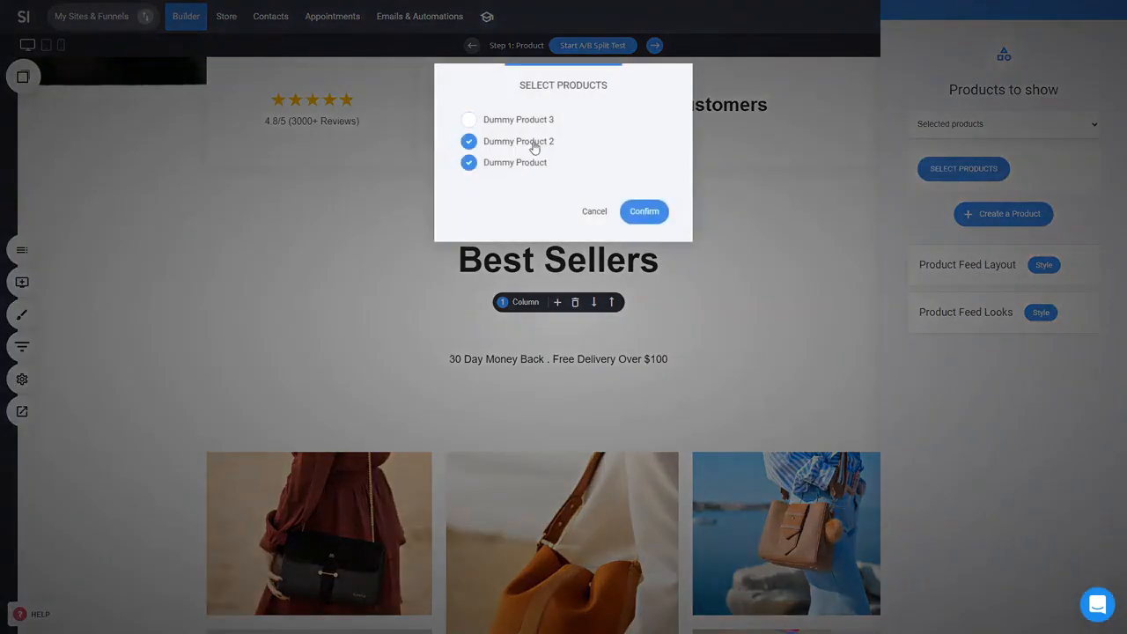
click(656, 215)
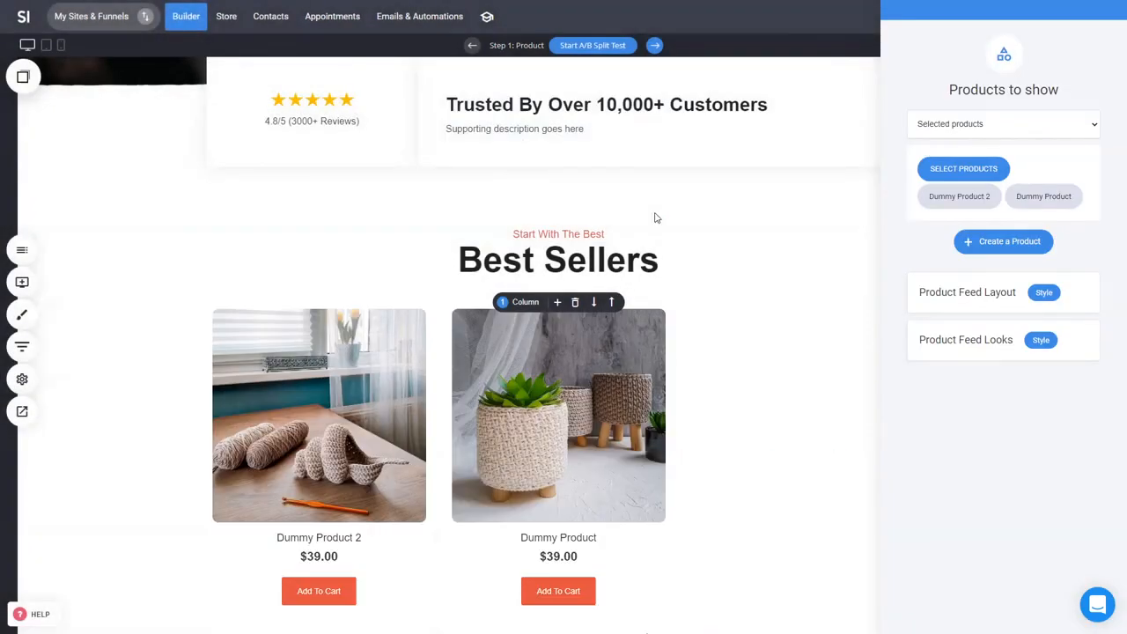
Step: Set the feed layout to 2 products per row and the product image size to 5:4 - Wide
click(1043, 292)
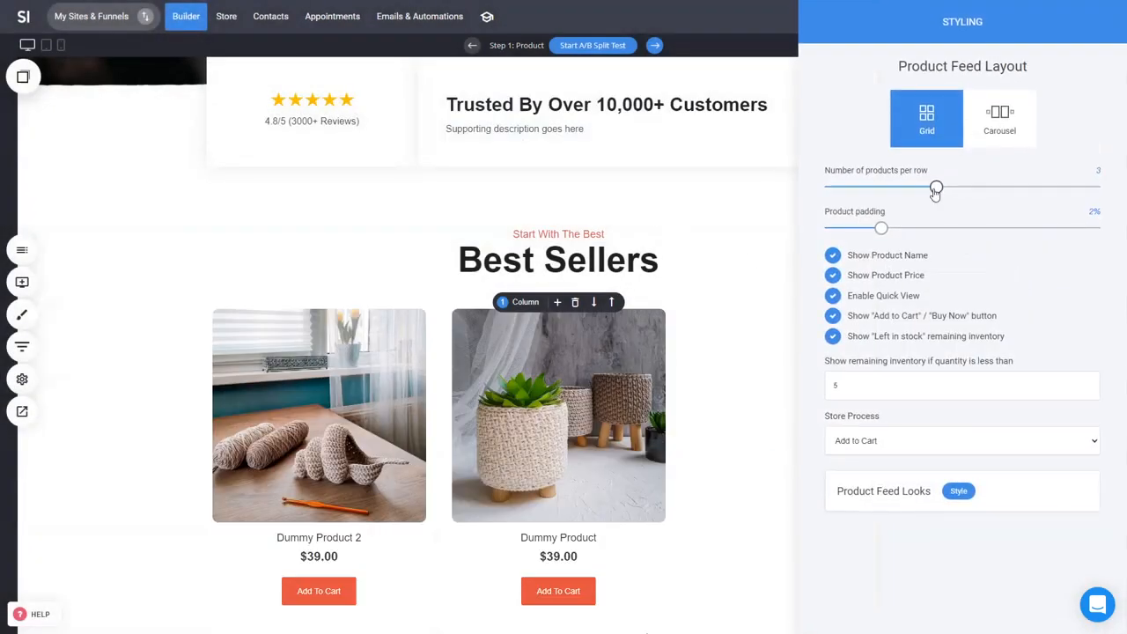
drag(936, 188, 883, 188)
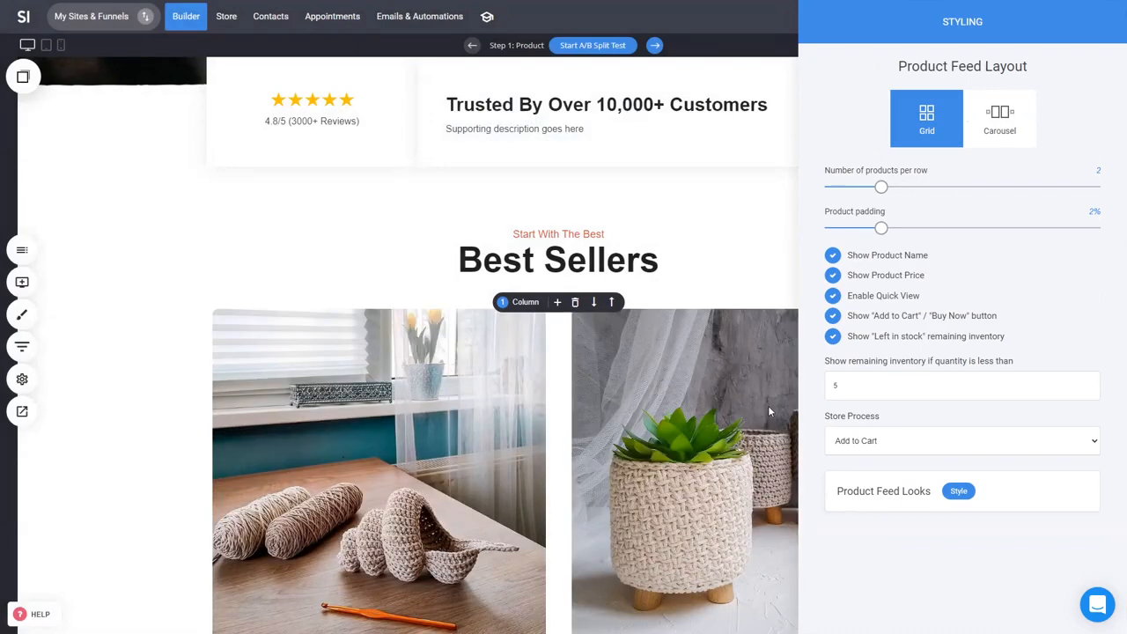
click(956, 495)
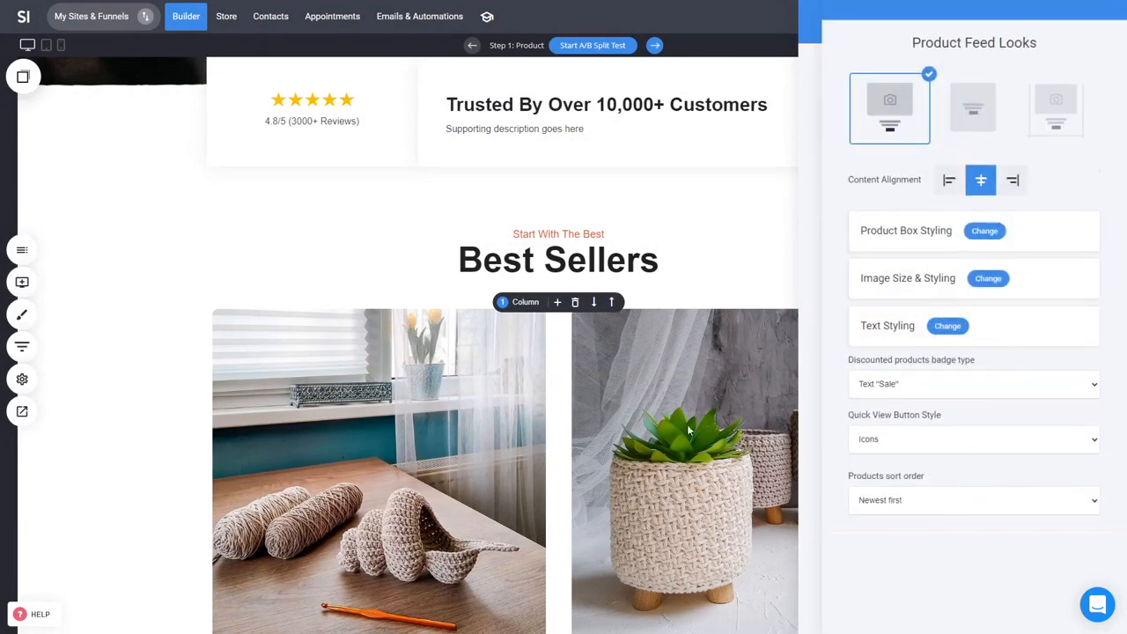
click(1000, 280)
click(938, 188)
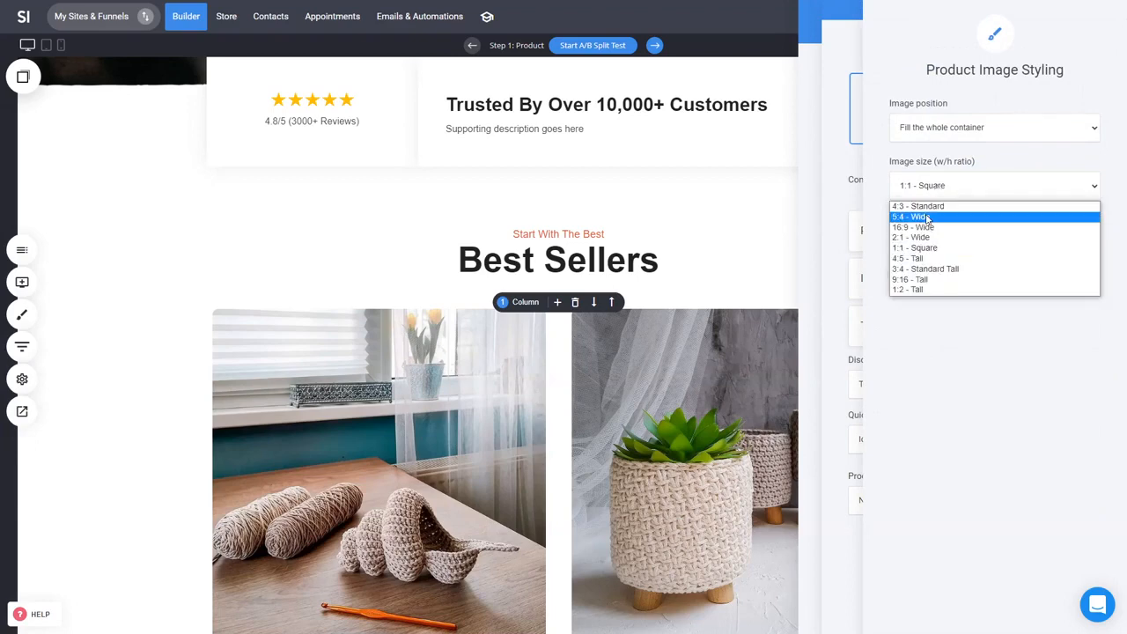
click(912, 216)
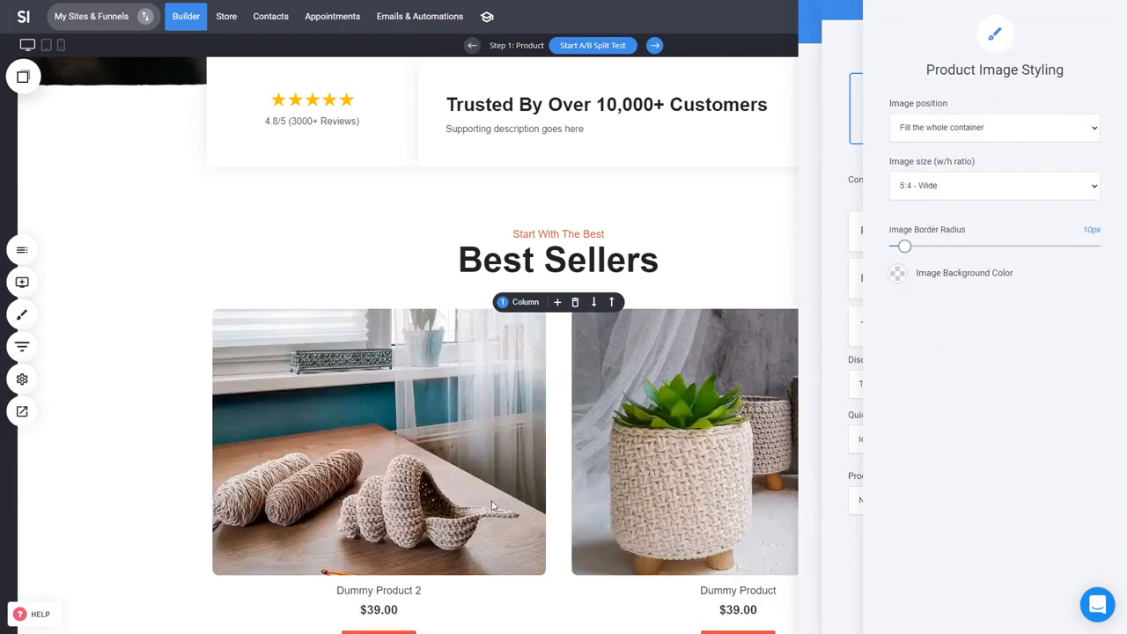
click(612, 421)
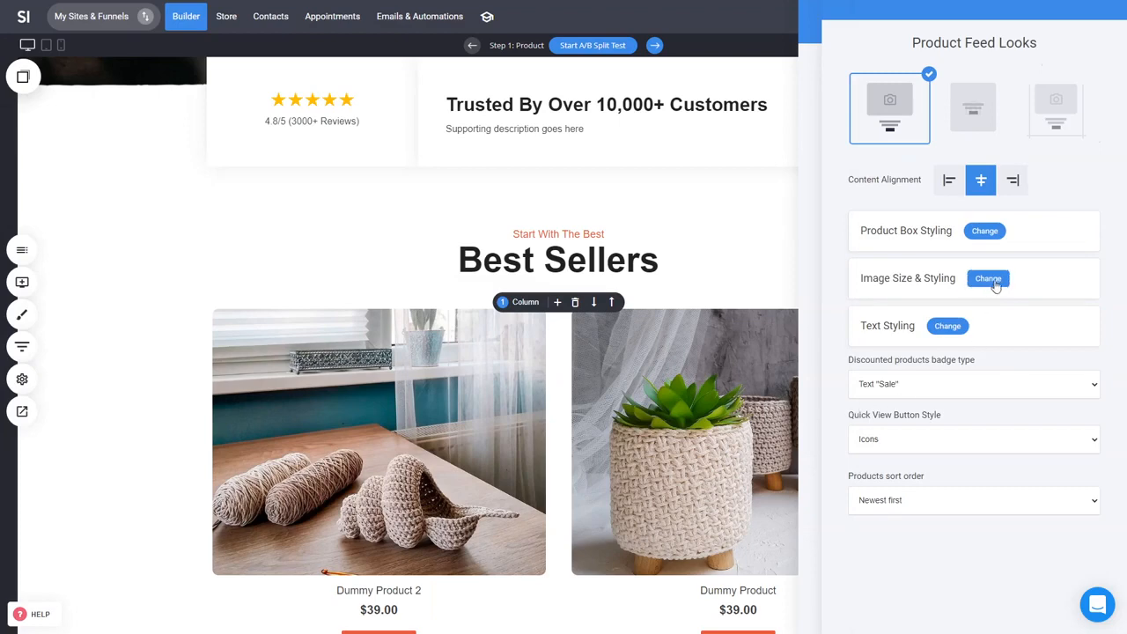
Step: Style the product titles in the feed at 26px font size and bold
click(959, 325)
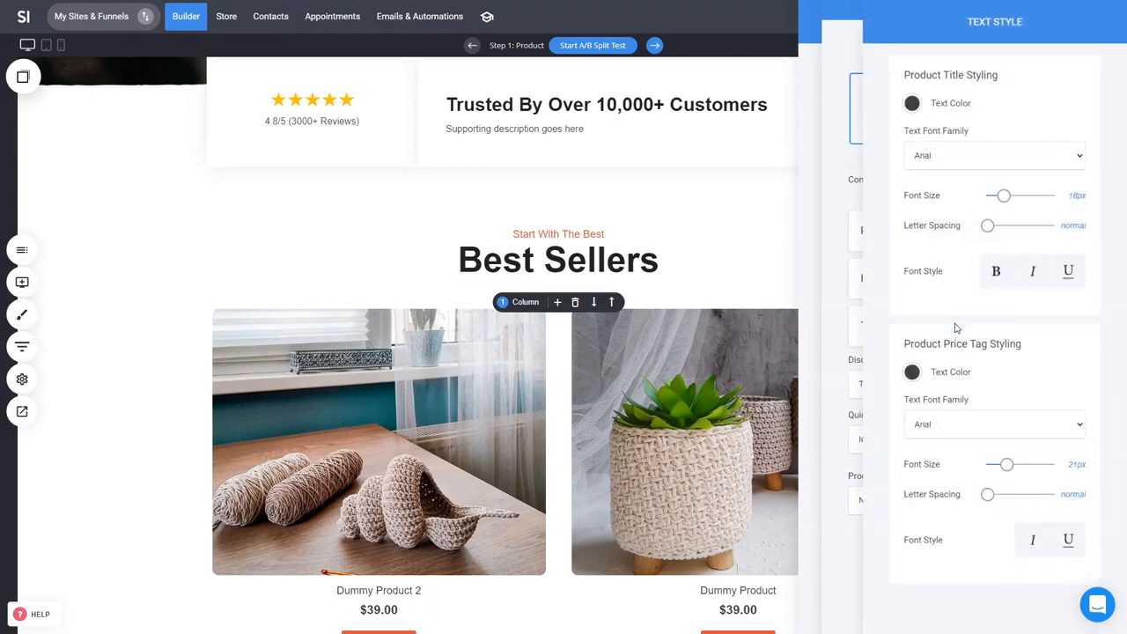
drag(1004, 199, 1008, 195)
click(995, 273)
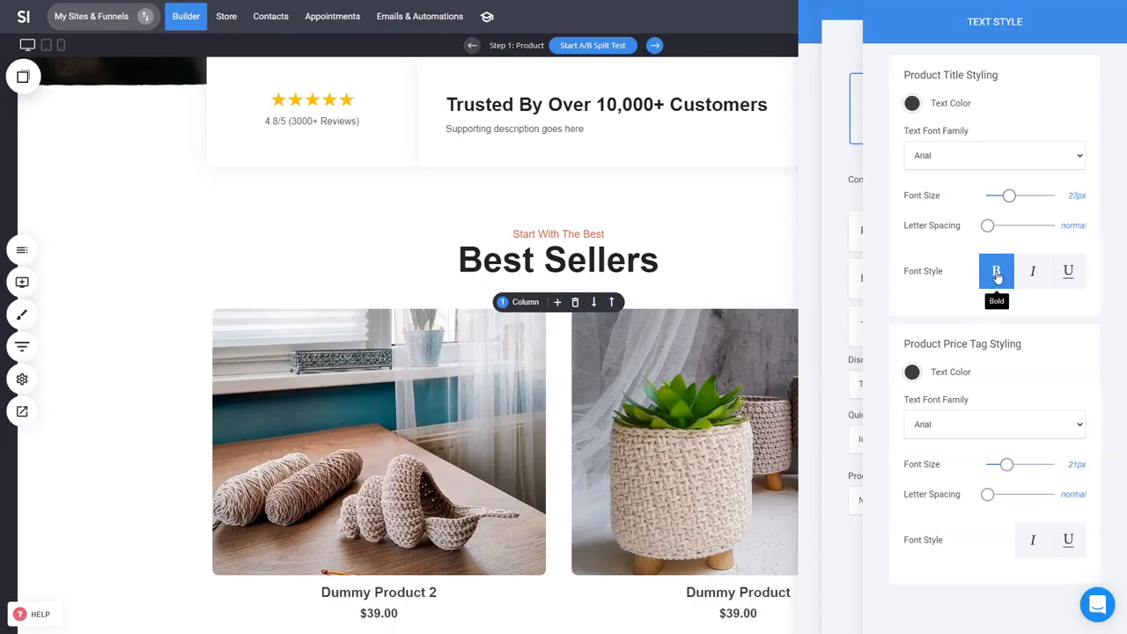
click(1032, 276)
click(1033, 276)
click(1000, 279)
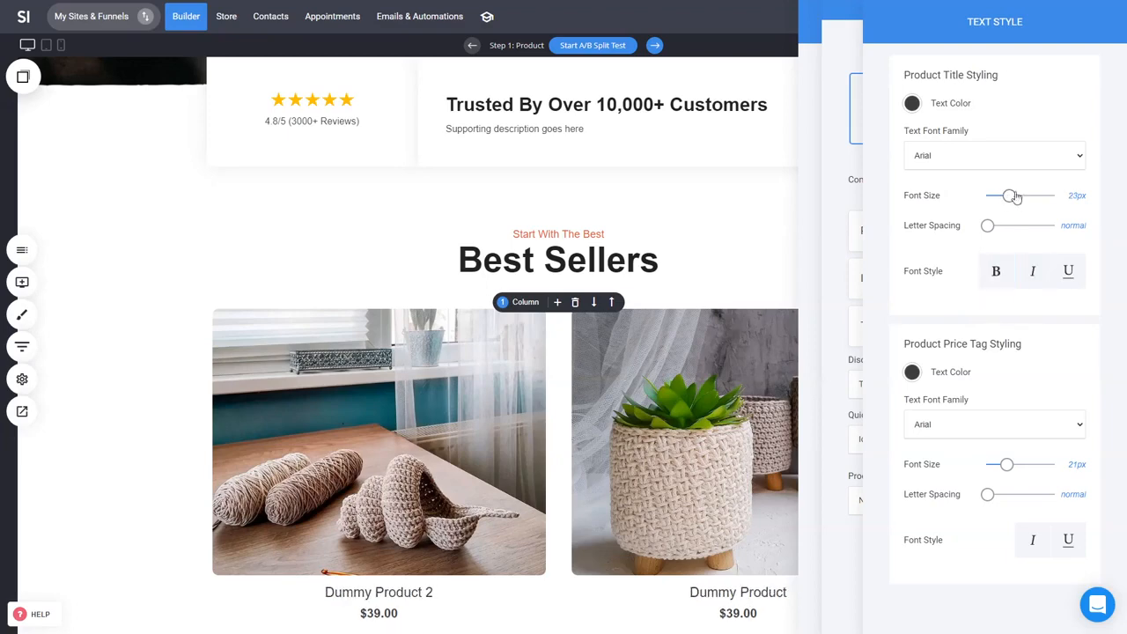
drag(1011, 199, 1014, 195)
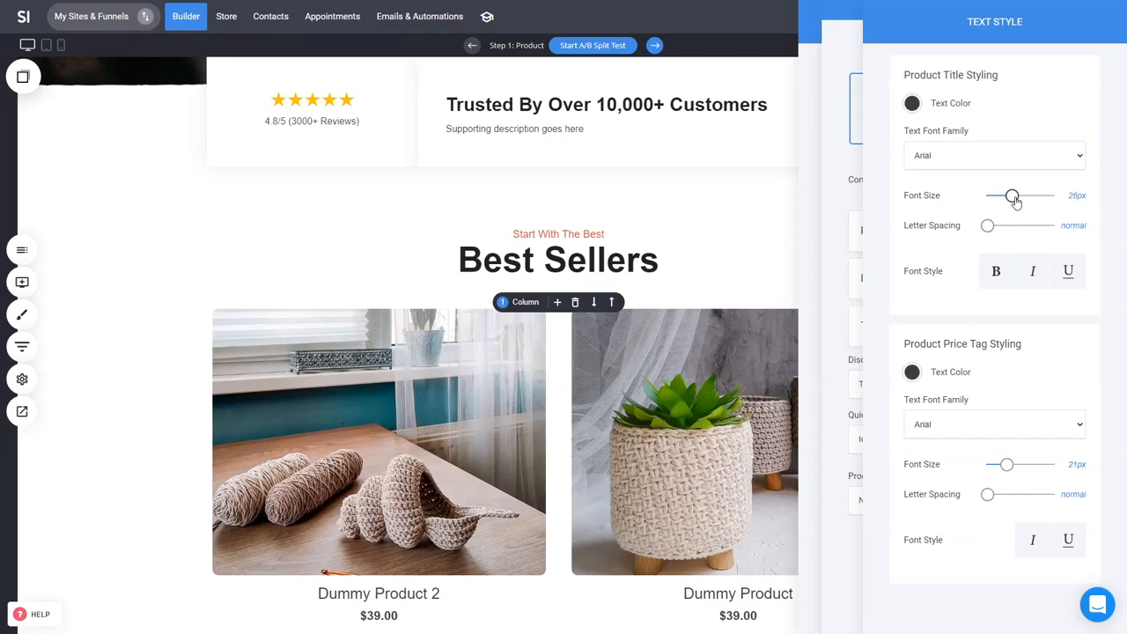
click(1000, 278)
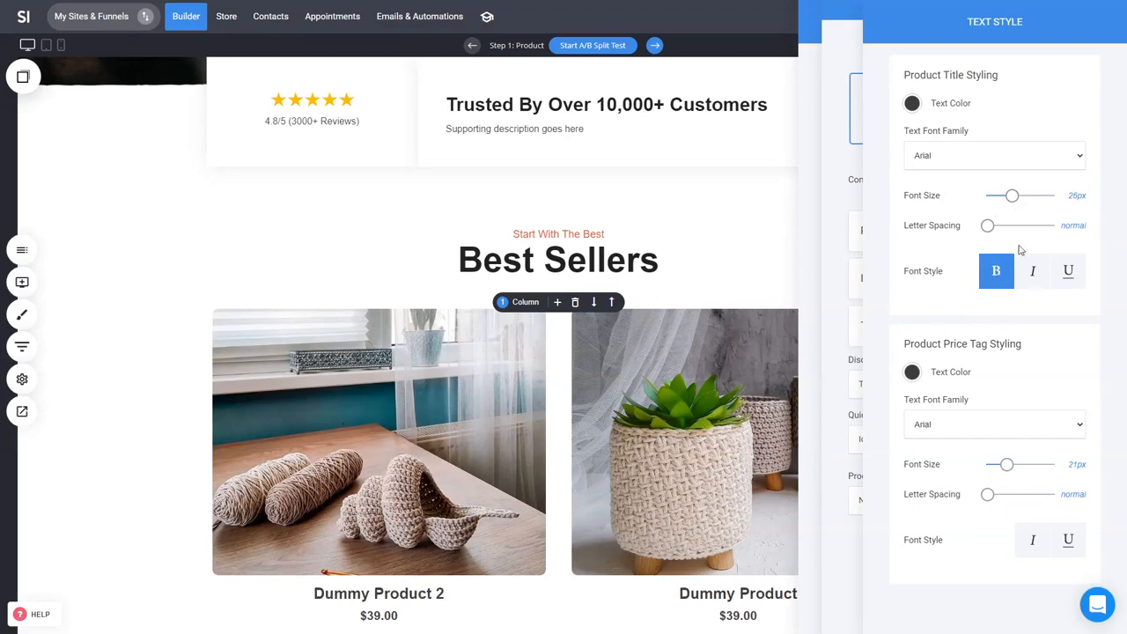
click(823, 268)
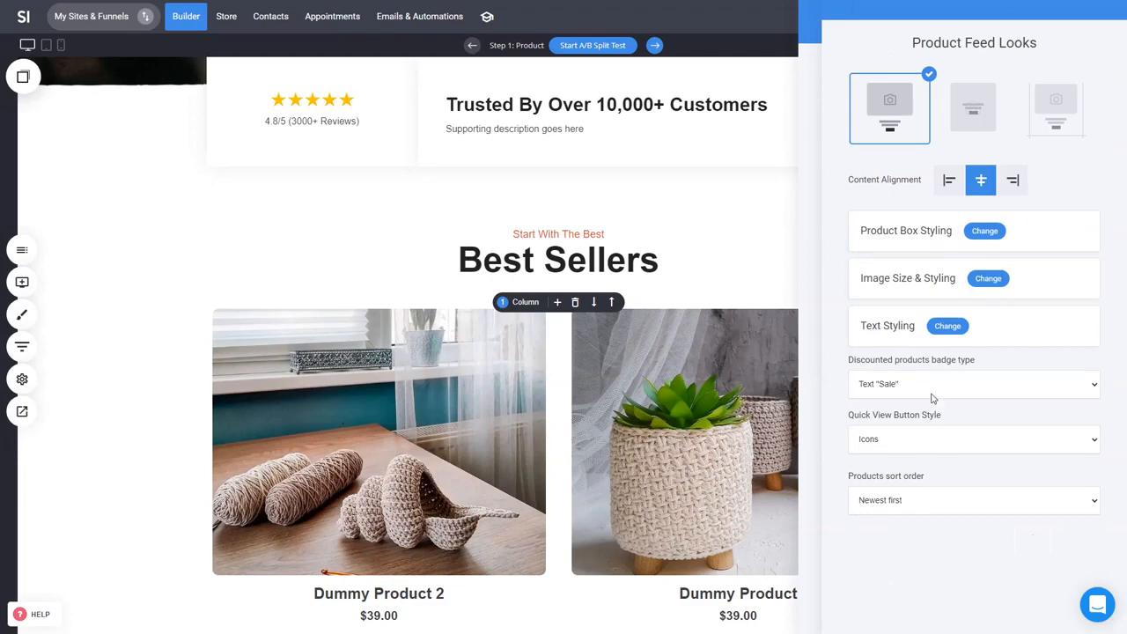
Step: Close the product feed settings and save the page
click(699, 414)
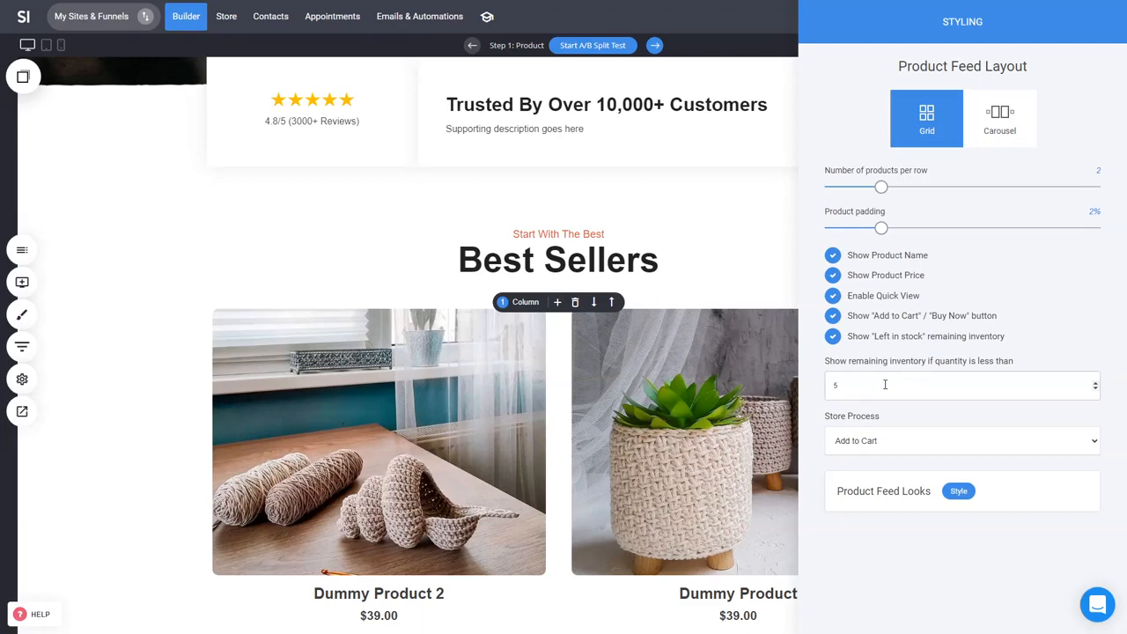
click(690, 463)
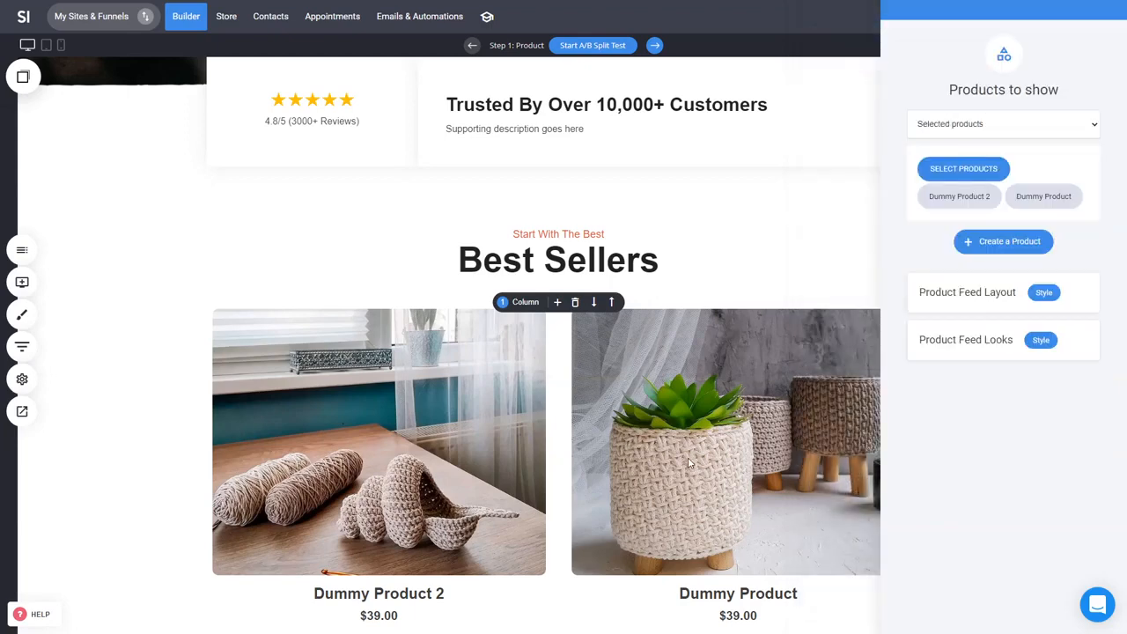
click(740, 446)
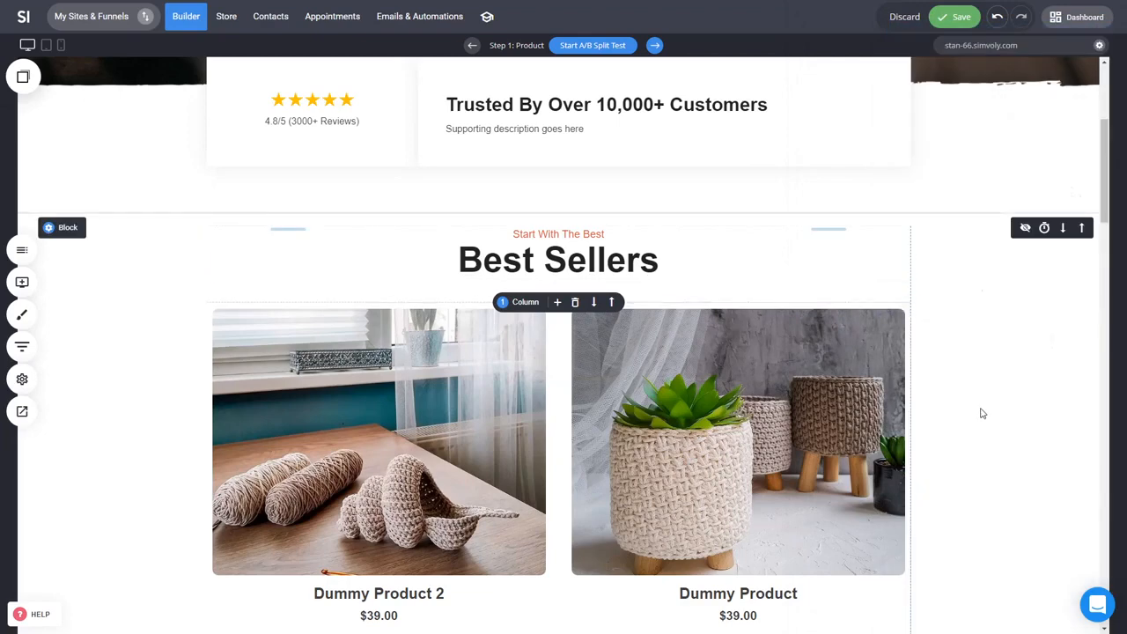
scroll(909, 417, down, 2)
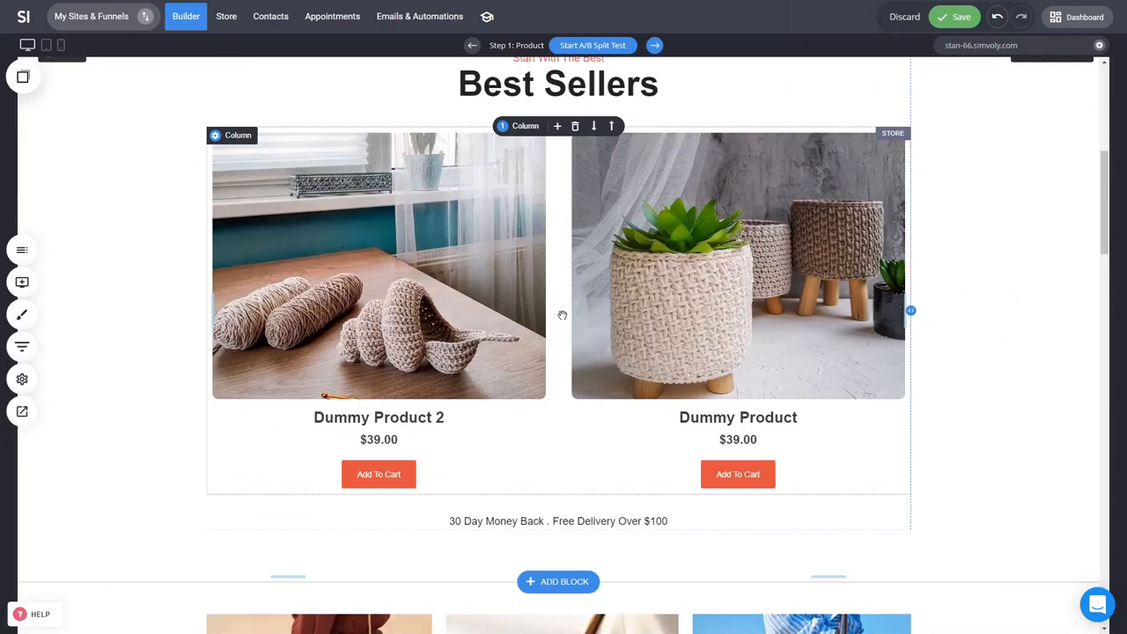
key(ctrl+s)
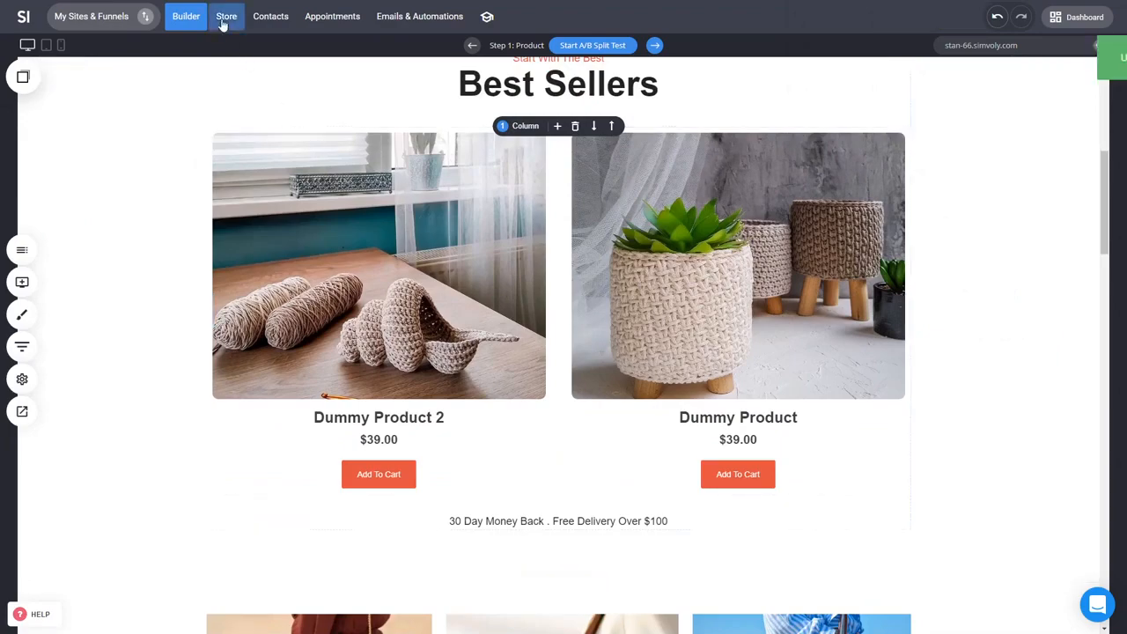
Step: Open Dummy Product 2 in the store, set its available inventory to 3, and save the product
click(225, 19)
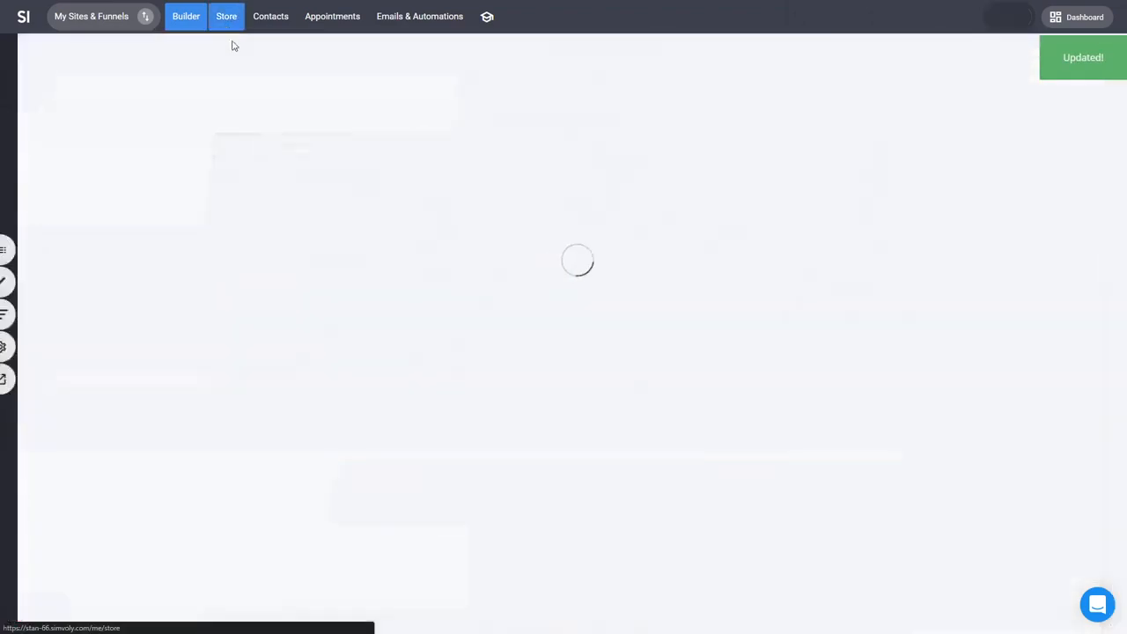
click(59, 174)
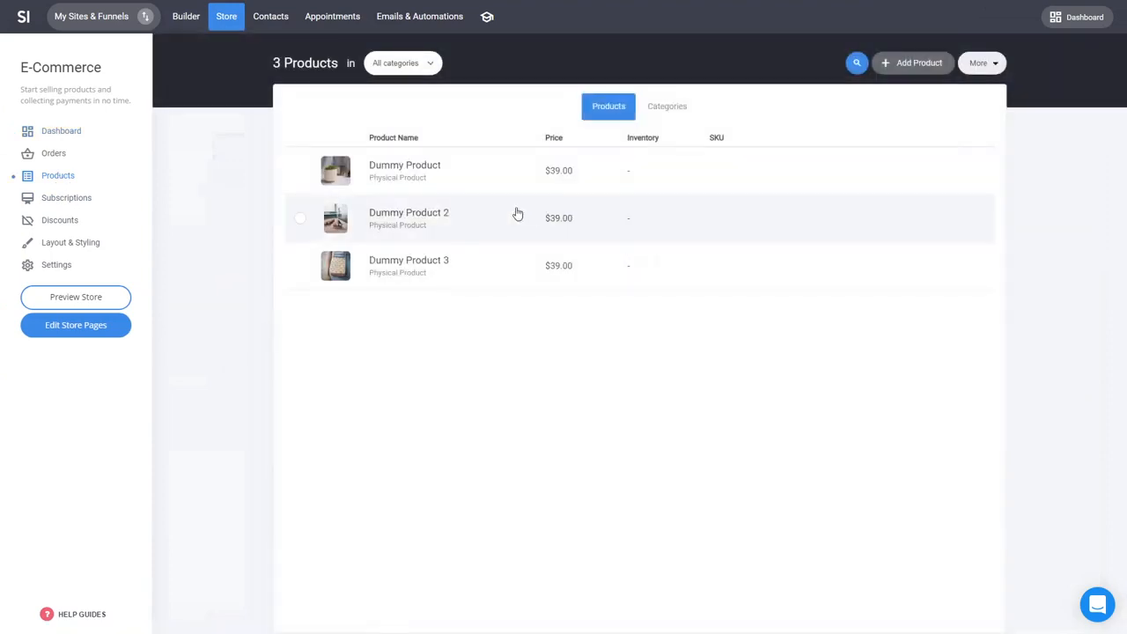
click(430, 218)
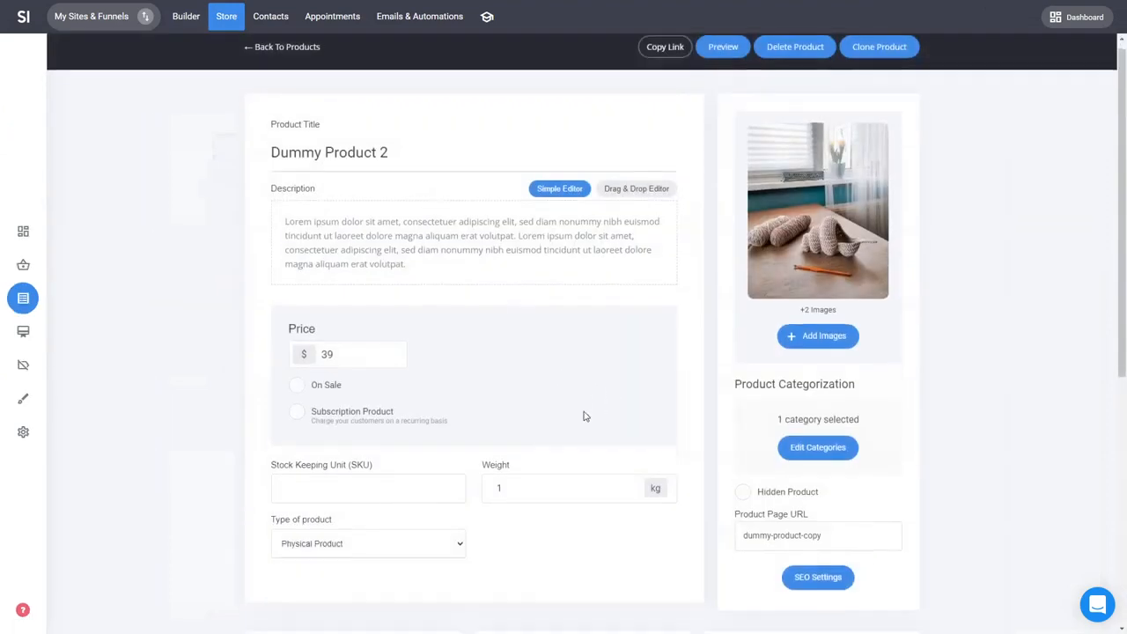
scroll(583, 416, down, 3)
click(352, 522)
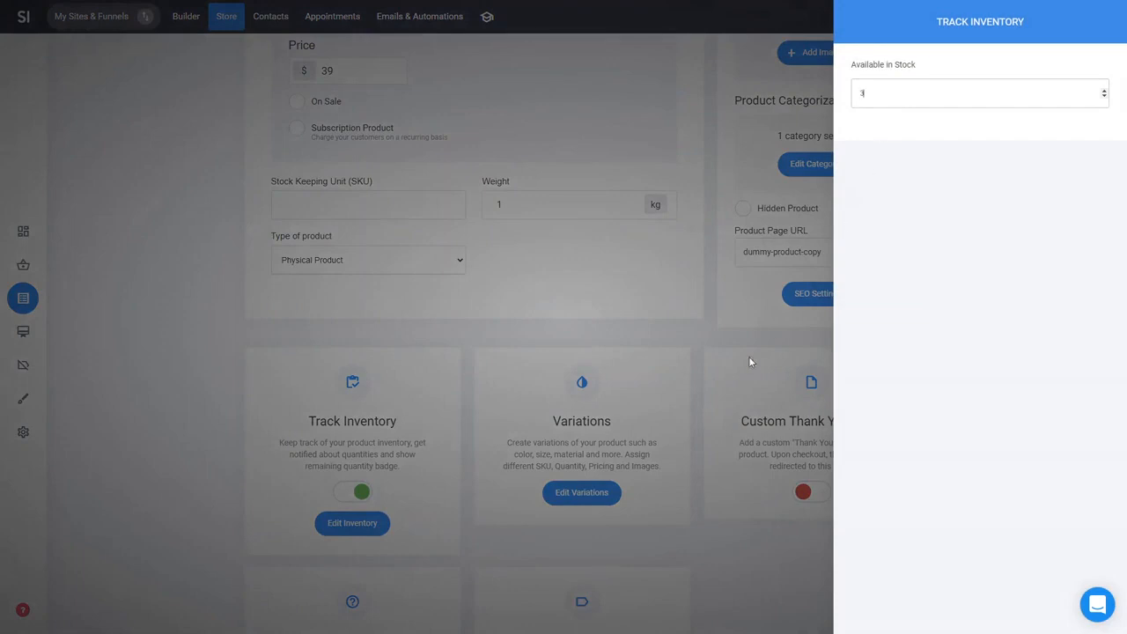
click(713, 410)
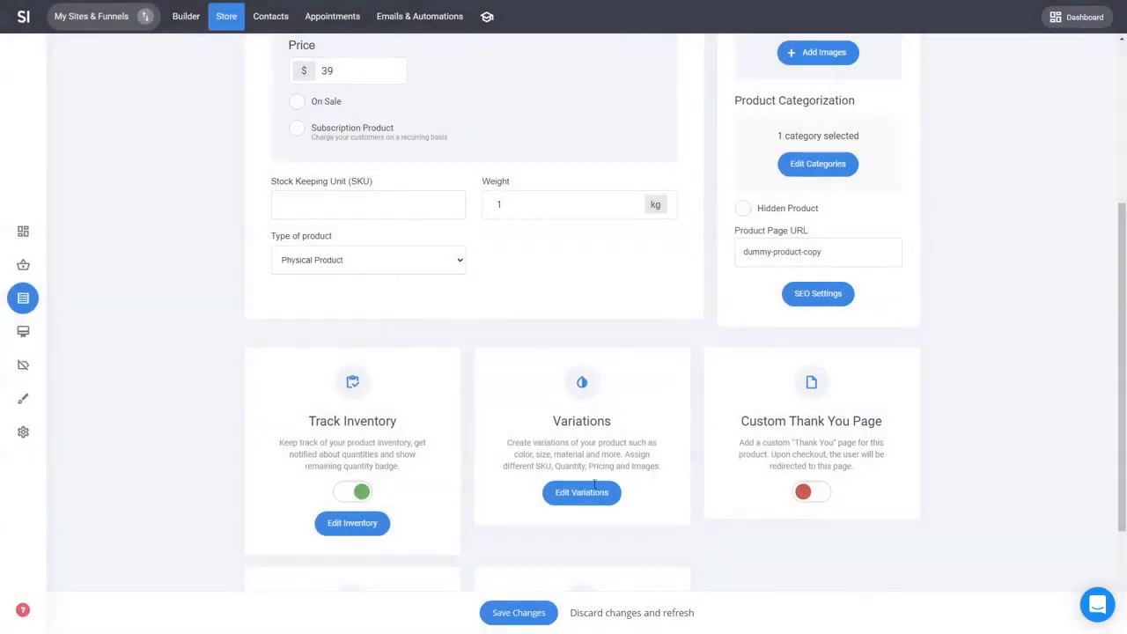
click(503, 611)
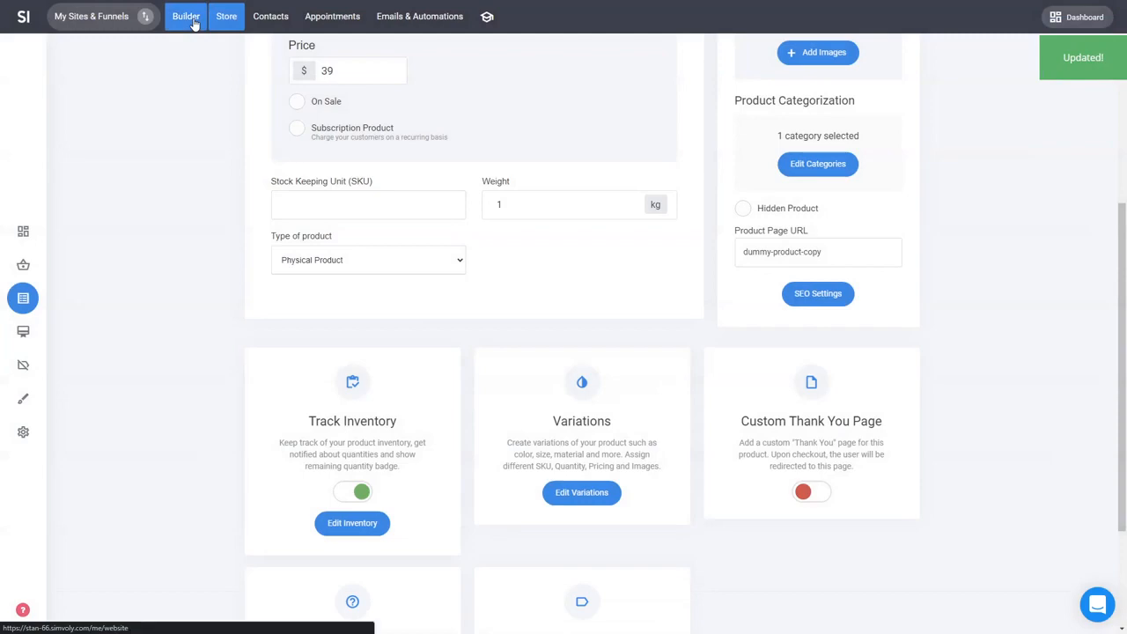
Step: Return to the builder and examine the Best Sellers section's product cards
click(196, 21)
scroll(712, 276, down, 5)
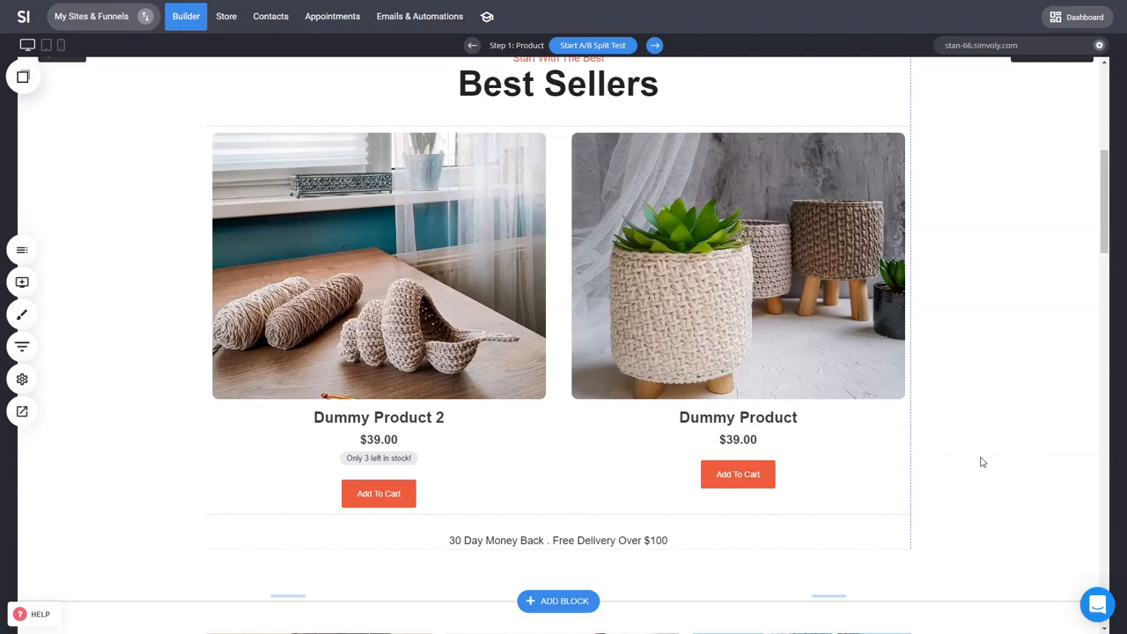
scroll(1003, 440, up, 3)
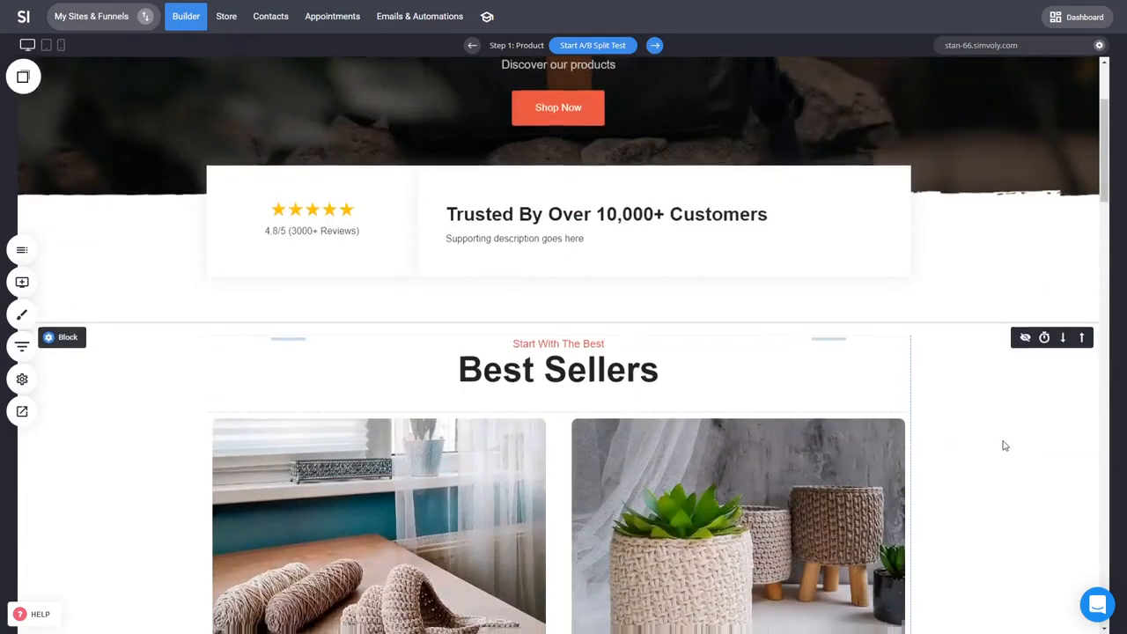
scroll(1001, 446, down, 2)
click(33, 290)
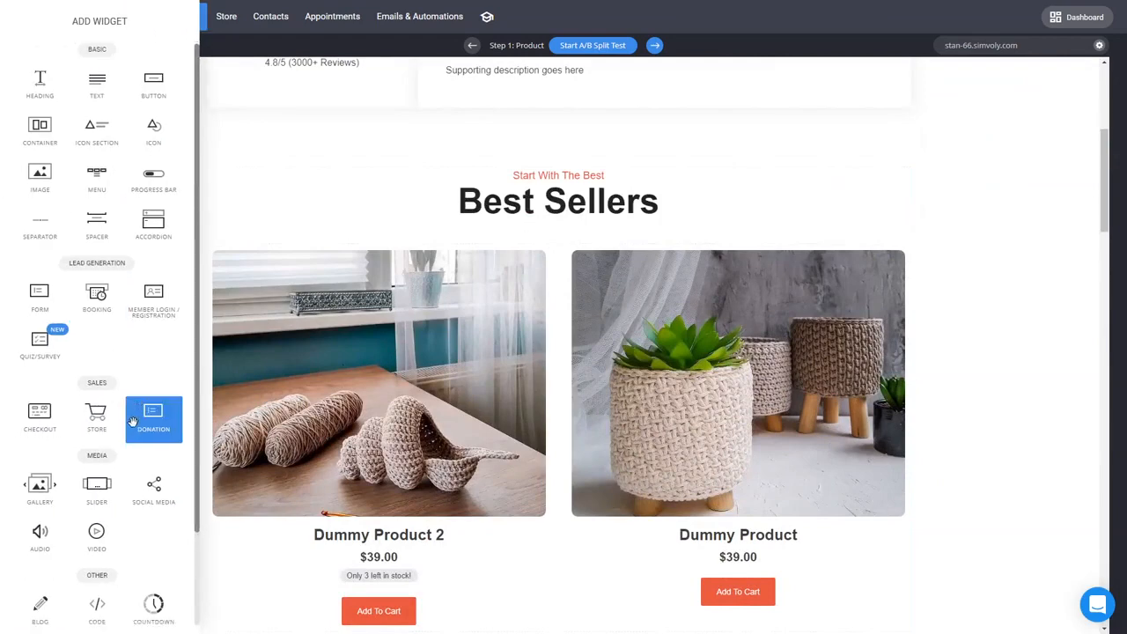
scroll(135, 493, down, 2)
click(943, 376)
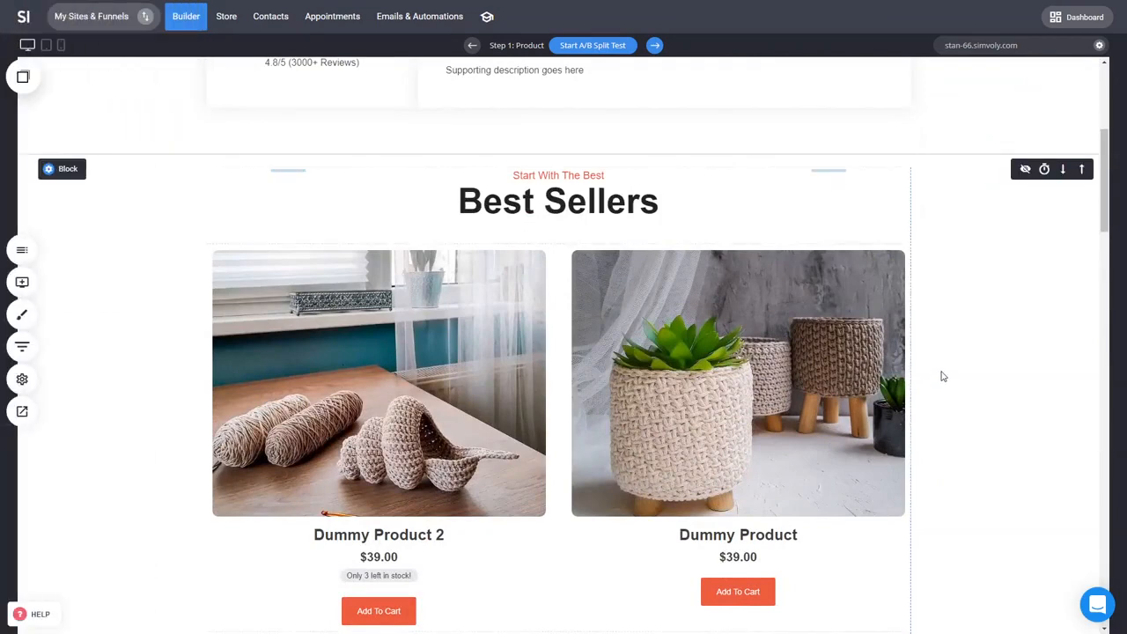
Step: Try to add a widget from the widget panel into the product hero section, and save the page
scroll(942, 376, down, 5)
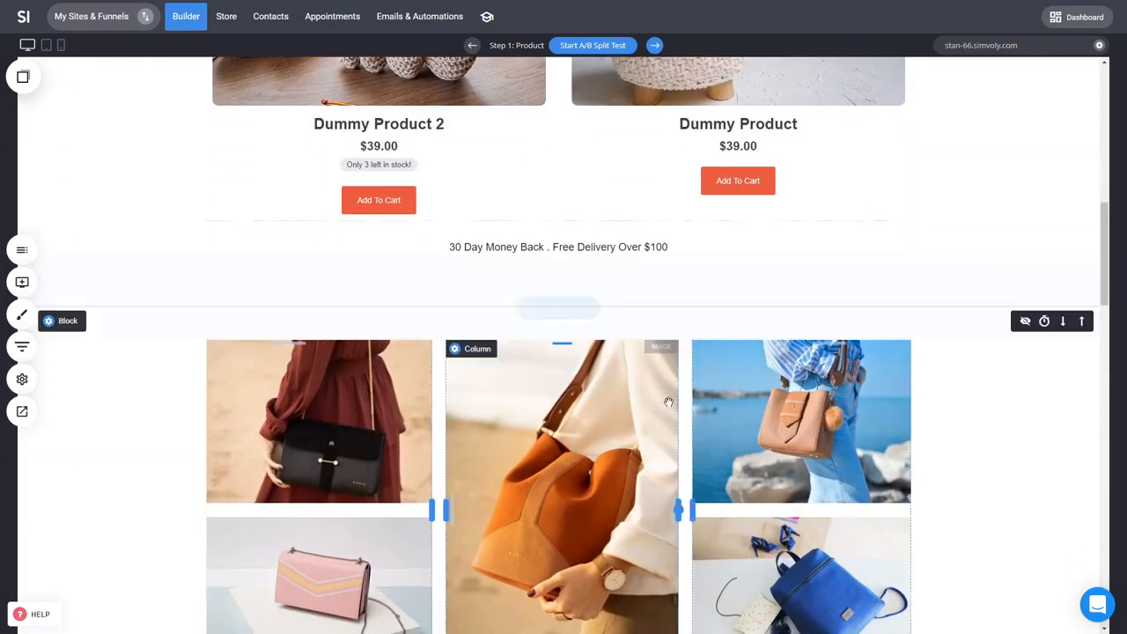
scroll(968, 473, down, 3)
scroll(969, 471, down, 4)
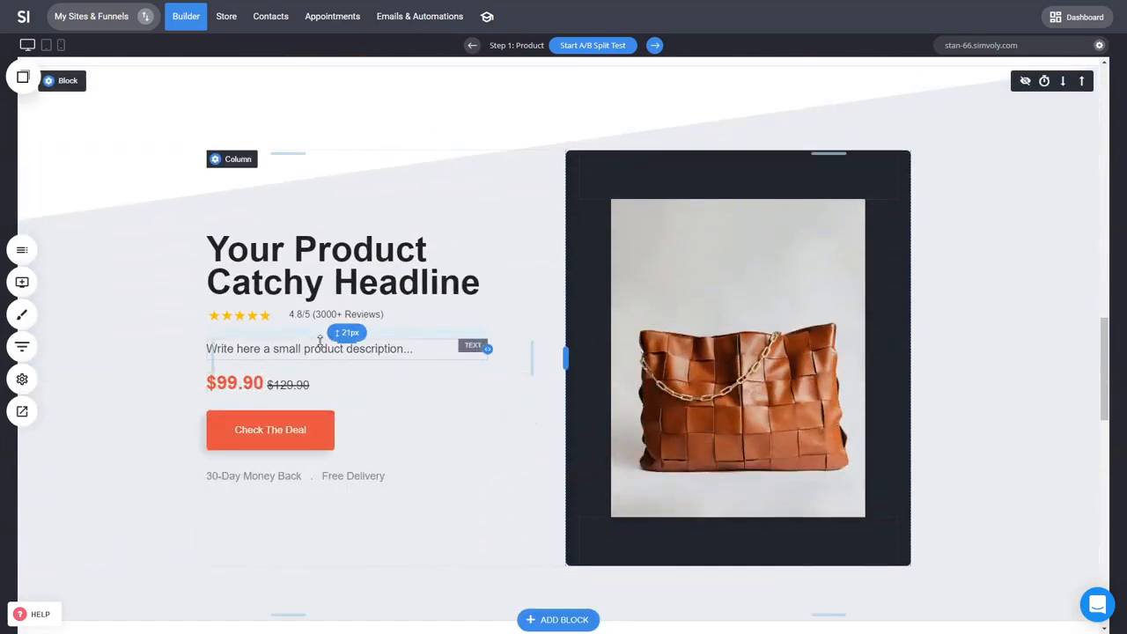
click(22, 282)
scroll(150, 334, down, 2)
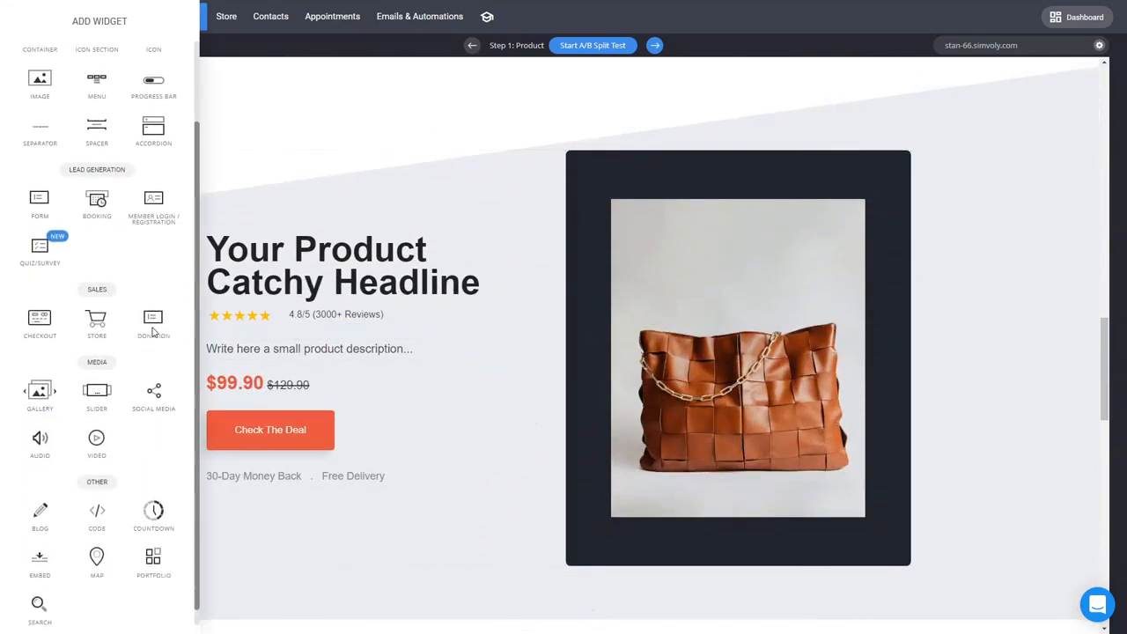
drag(160, 486, 322, 356)
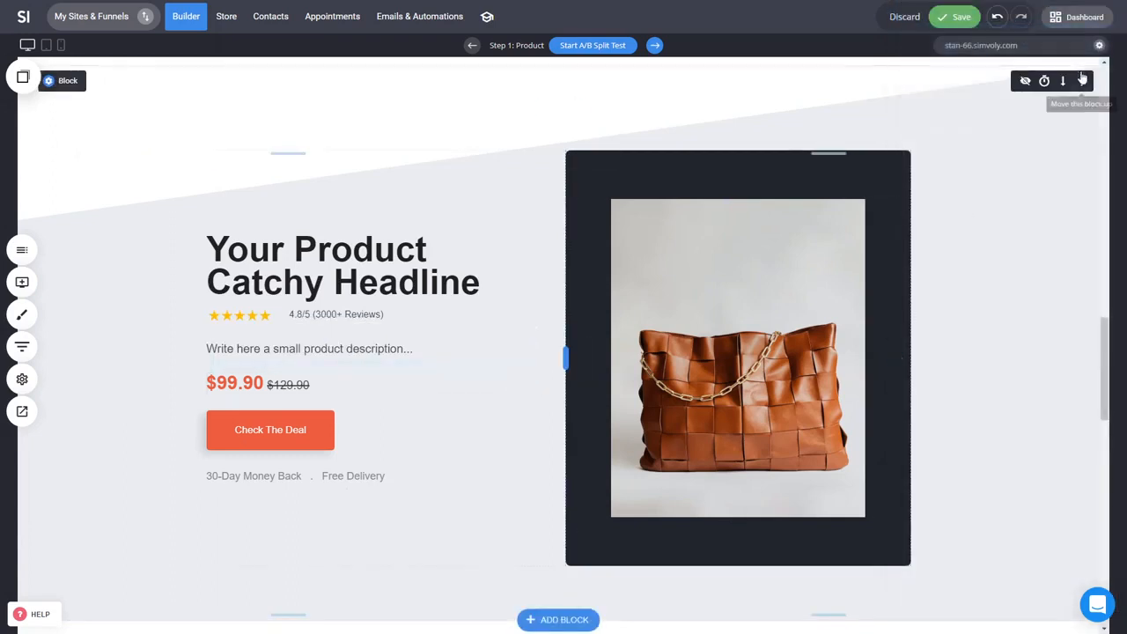
click(955, 23)
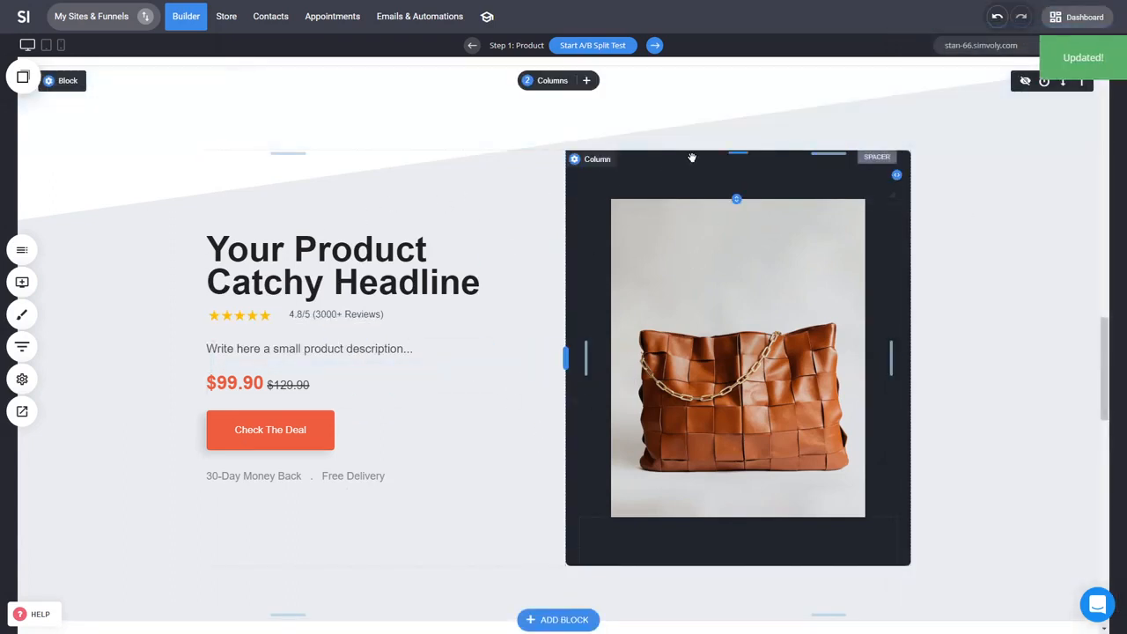
Step: Adjust the hero image column's spacer and column divider, and nudge the hero's rating stars slightly
mouse_move(737, 517)
mouse_down()
mouse_move(737, 428)
mouse_move(737, 510)
mouse_up()
click(754, 349)
click(813, 229)
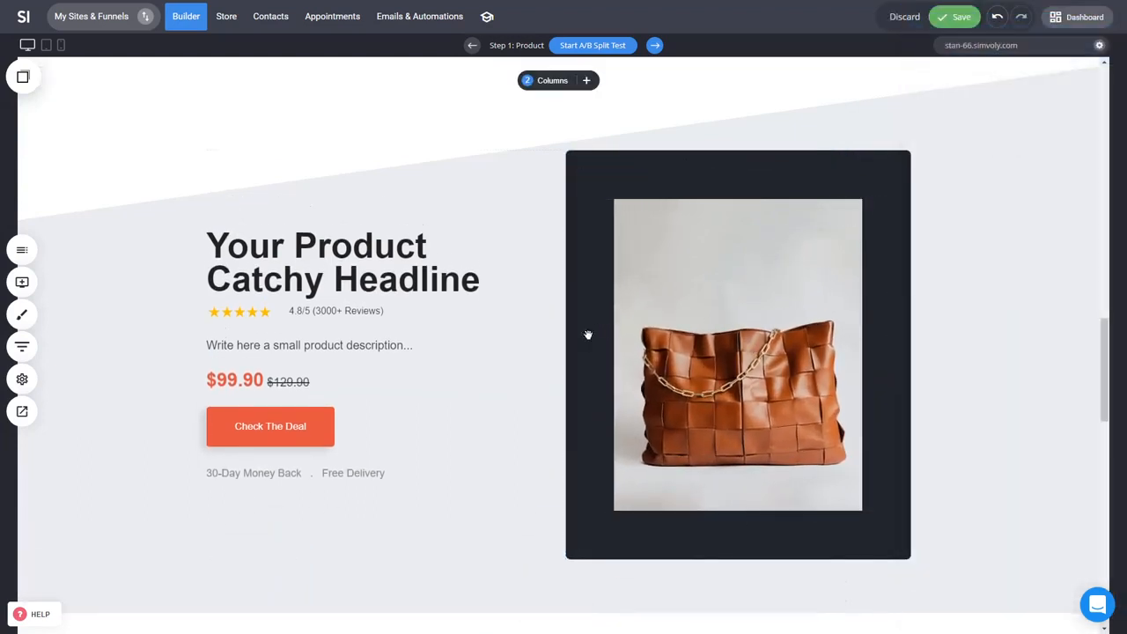
mouse_move(574, 349)
mouse_down()
mouse_move(636, 309)
mouse_move(558, 360)
mouse_move(592, 351)
mouse_up()
triple_click(346, 228)
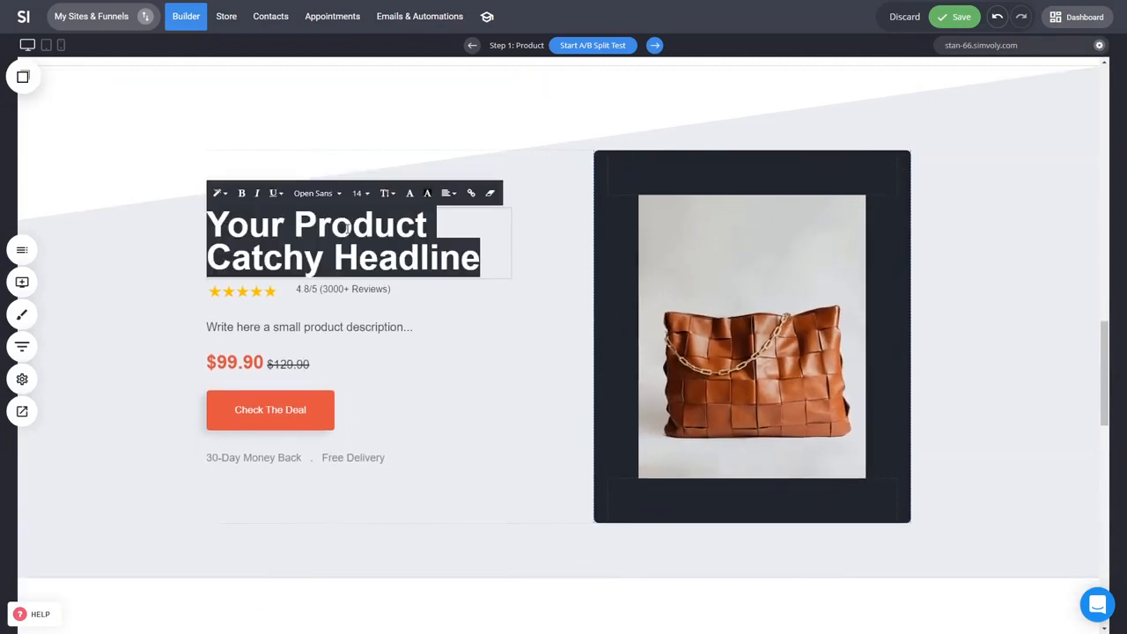
click(162, 290)
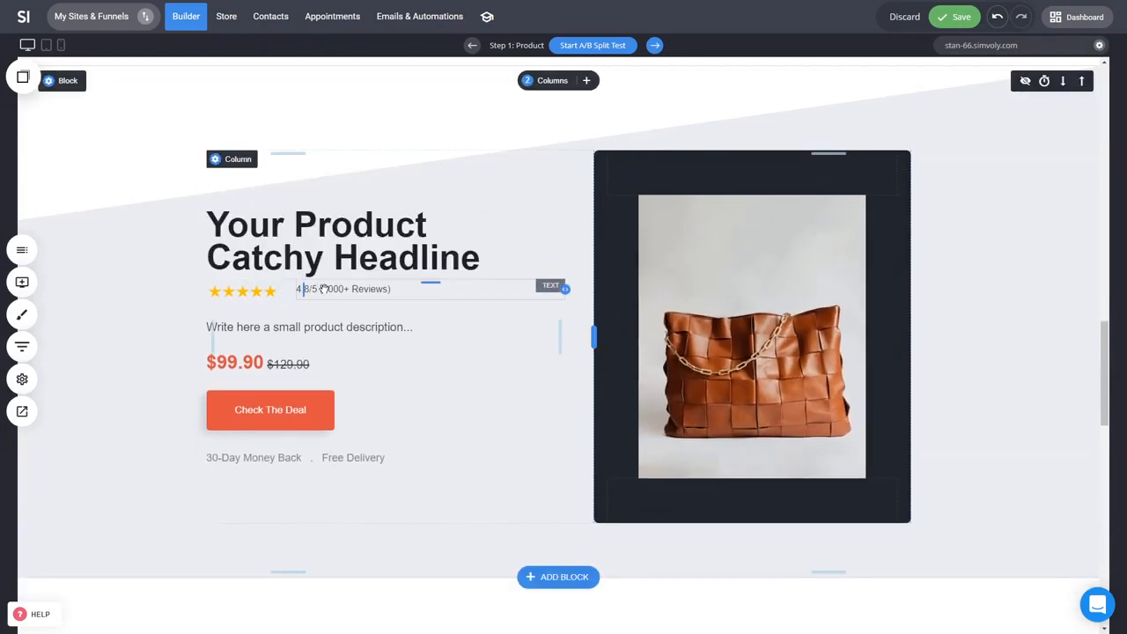
mouse_move(293, 293)
mouse_down()
mouse_move(312, 294)
mouse_move(302, 294)
mouse_up()
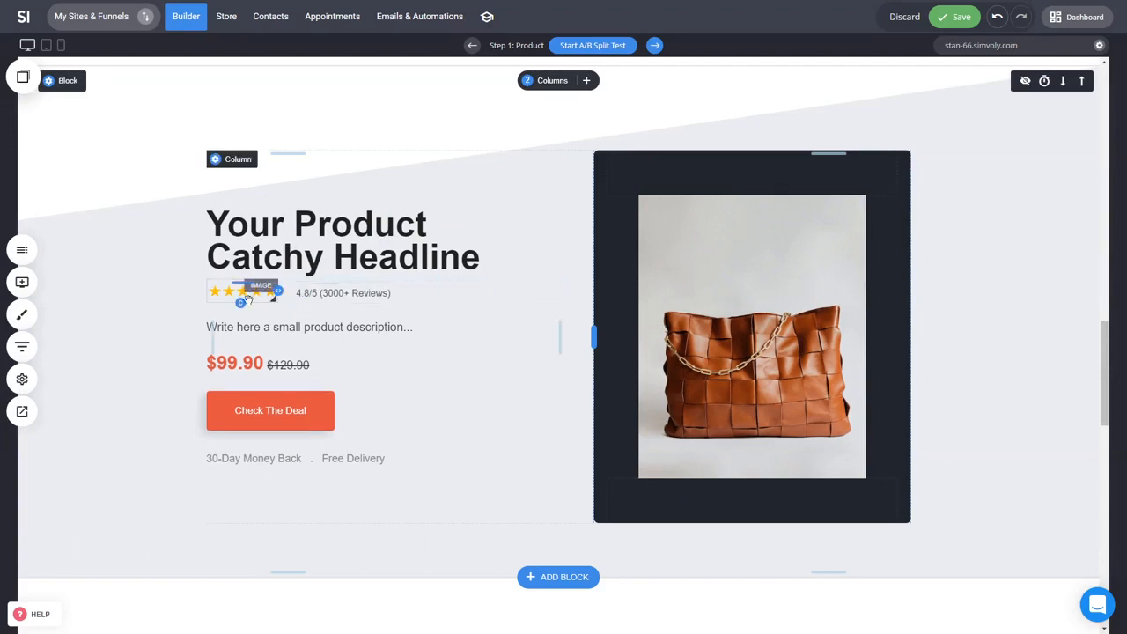
Step: Open the Check The Deal button's link settings and review the funnel step options, cancelling without changes
double_click(290, 416)
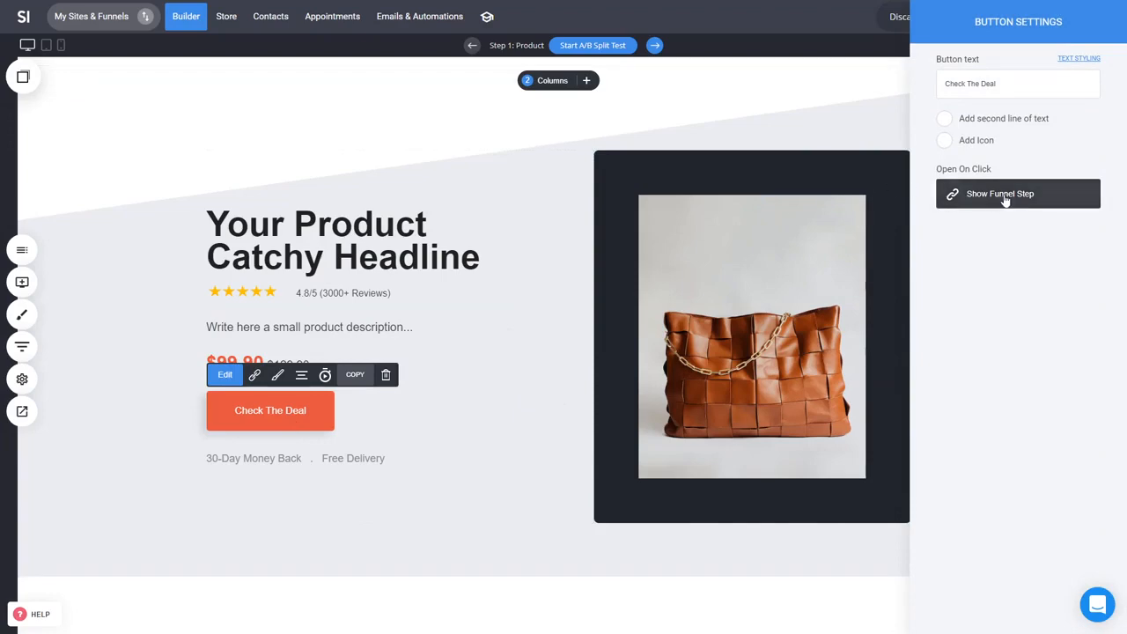
click(1004, 196)
click(583, 155)
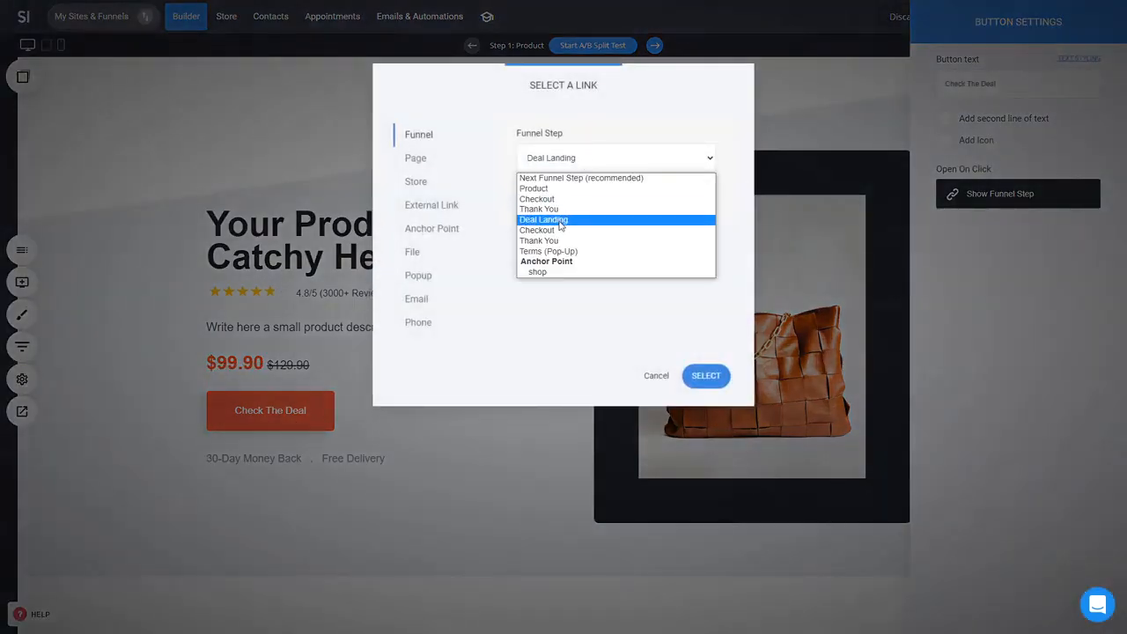
click(658, 376)
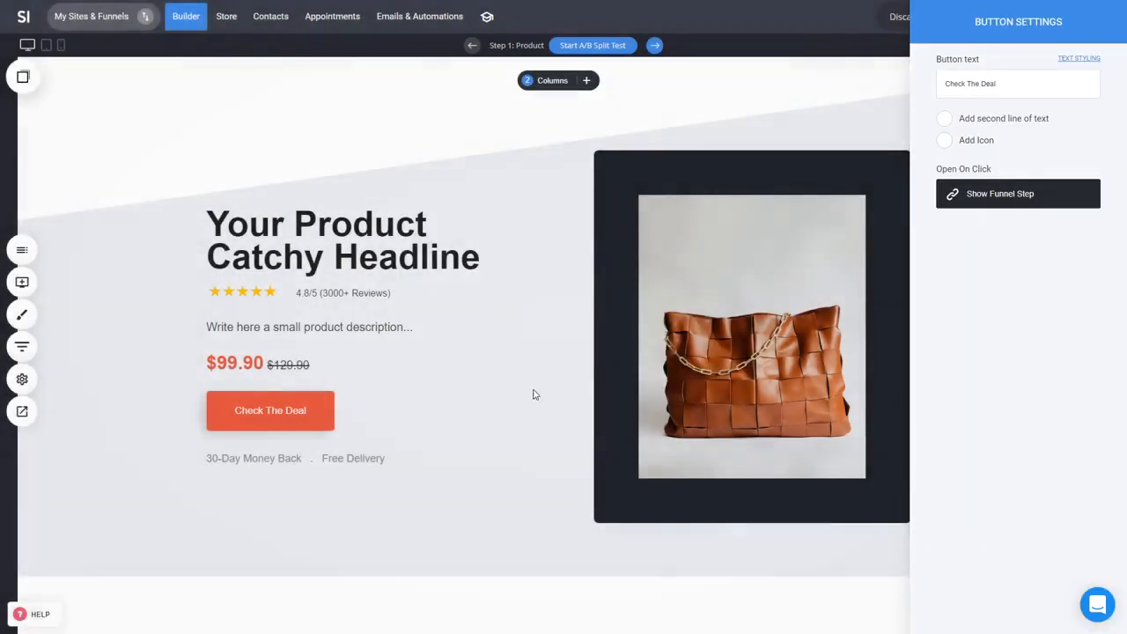
Step: Open and close the funnel steps panel, then save the page
click(21, 352)
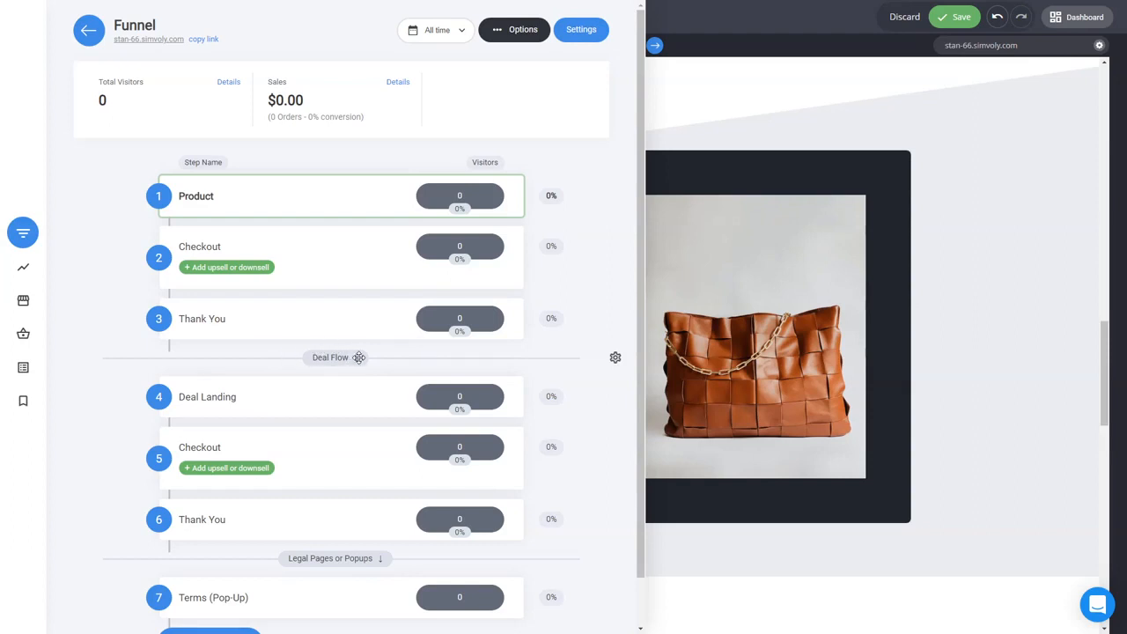
click(712, 320)
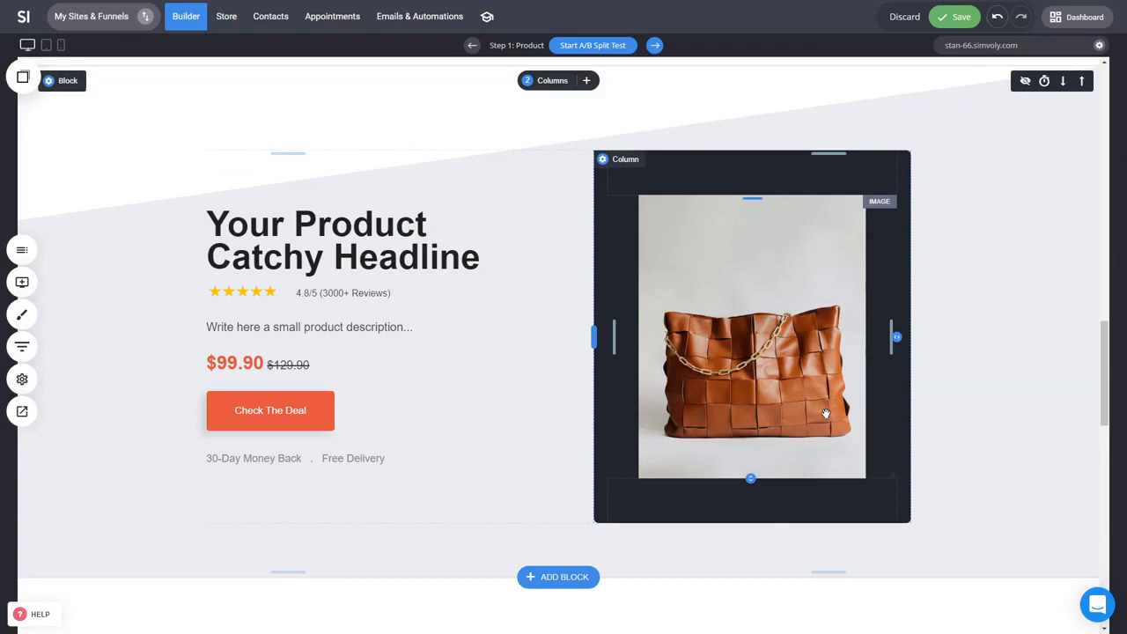
key(ctrl+s)
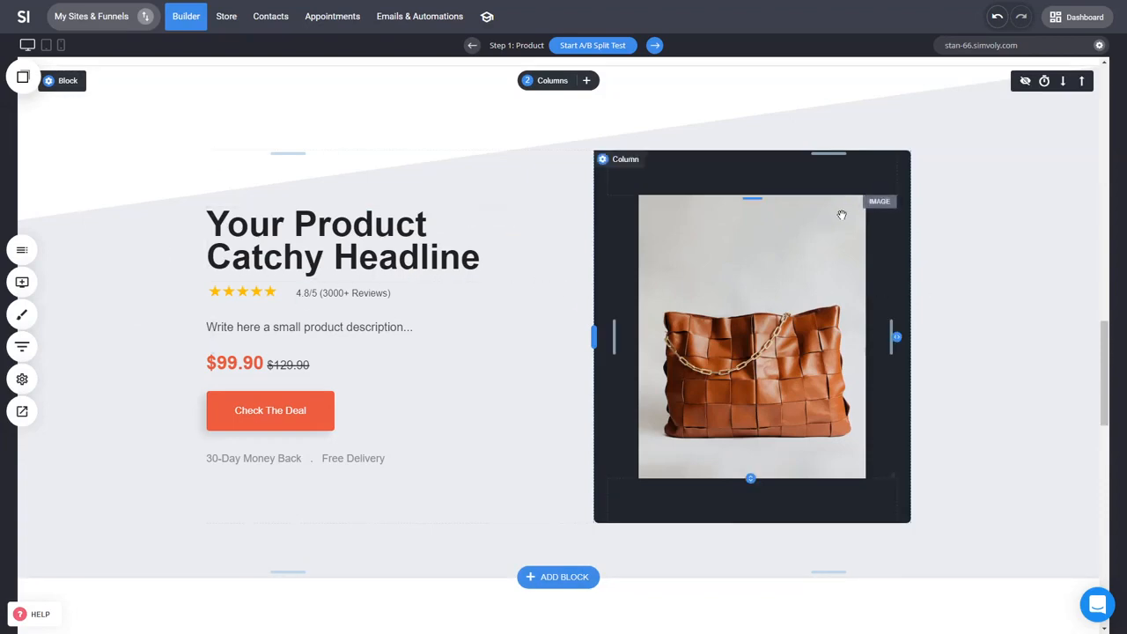
Step: Scroll through the lower page sections and examine the subscribe form's fields and available add-field options
scroll(983, 376, down, 3)
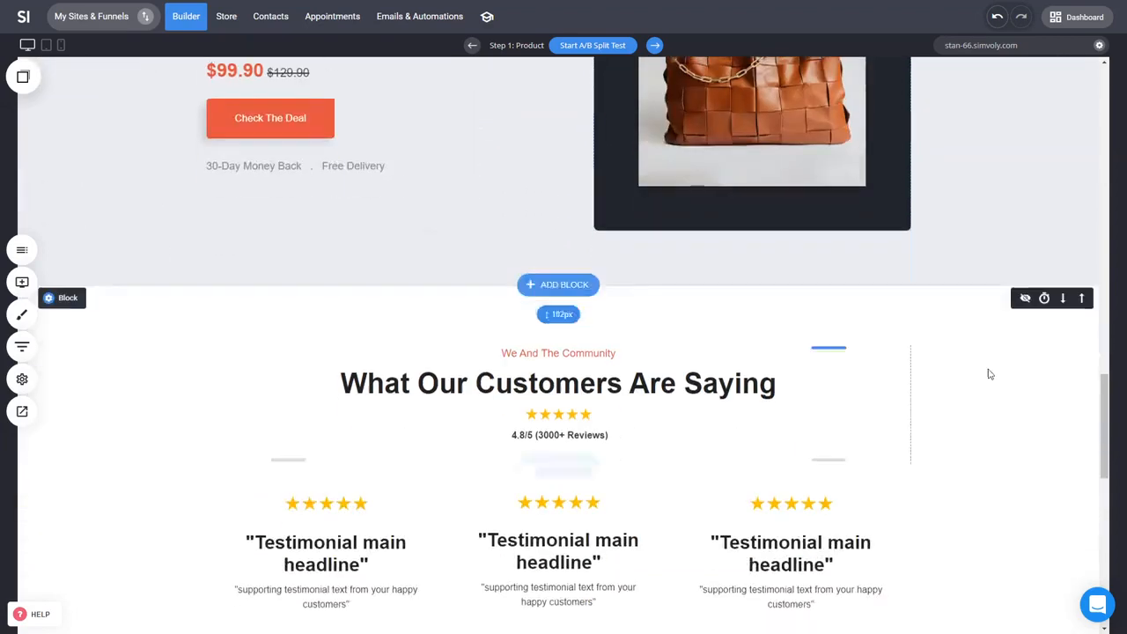
scroll(692, 334, down, 4)
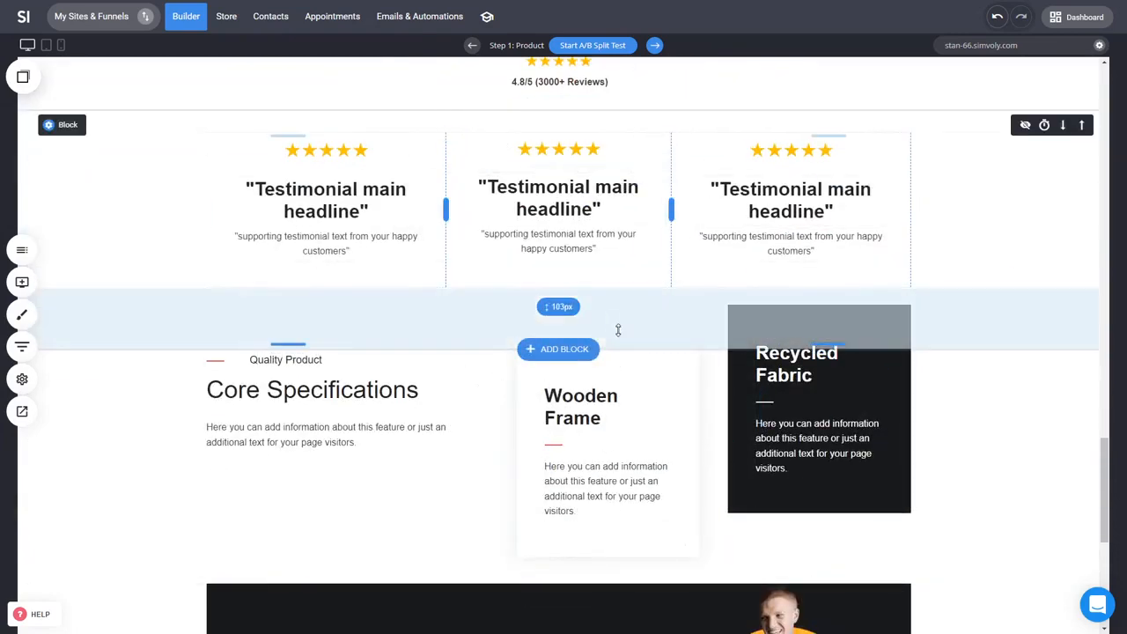
scroll(615, 328, up, 2)
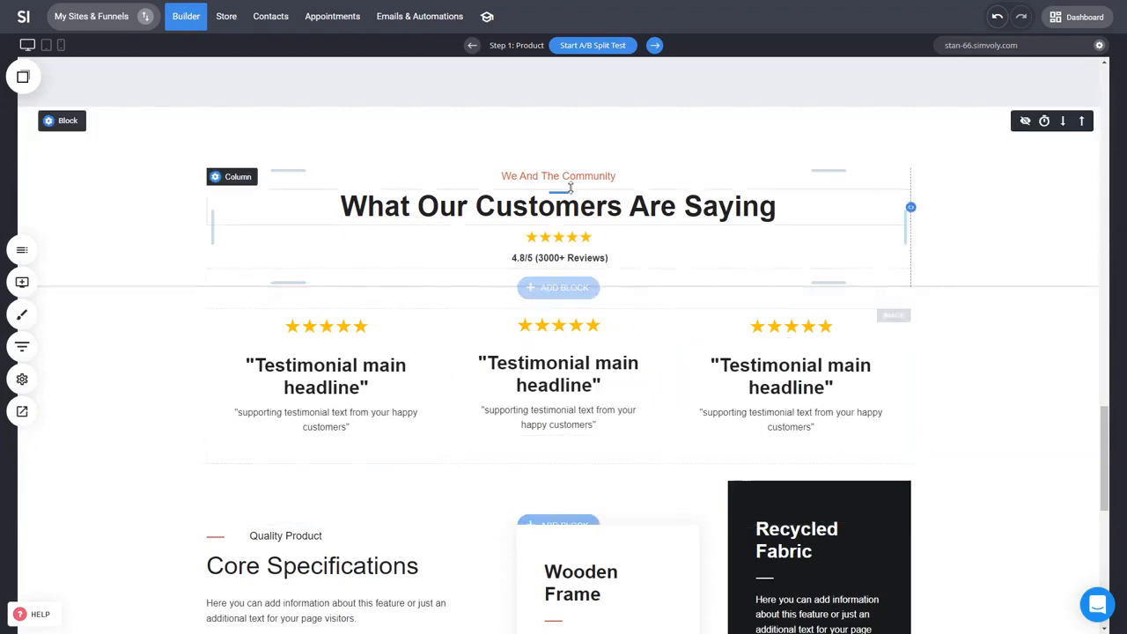
scroll(923, 397, down, 3)
scroll(624, 446, down, 1)
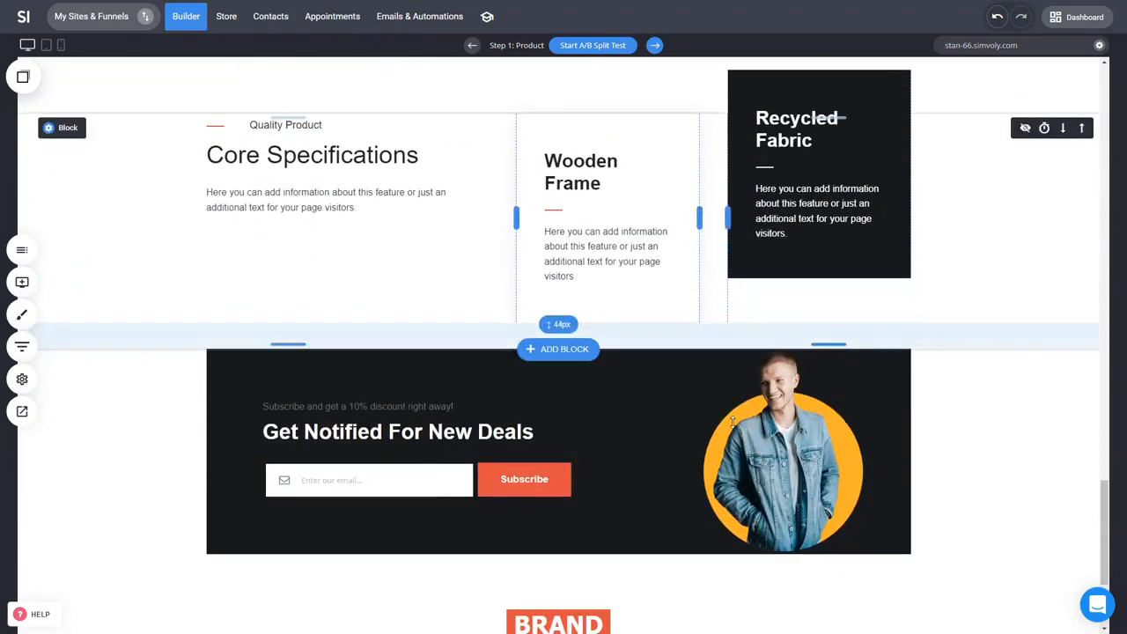
double_click(467, 479)
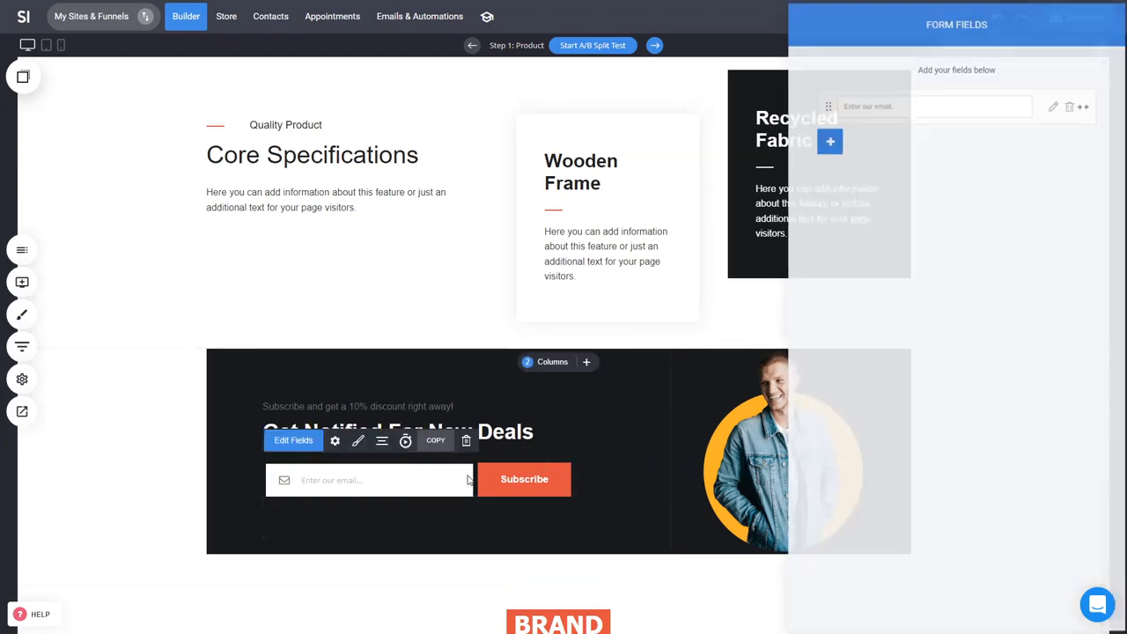
click(829, 139)
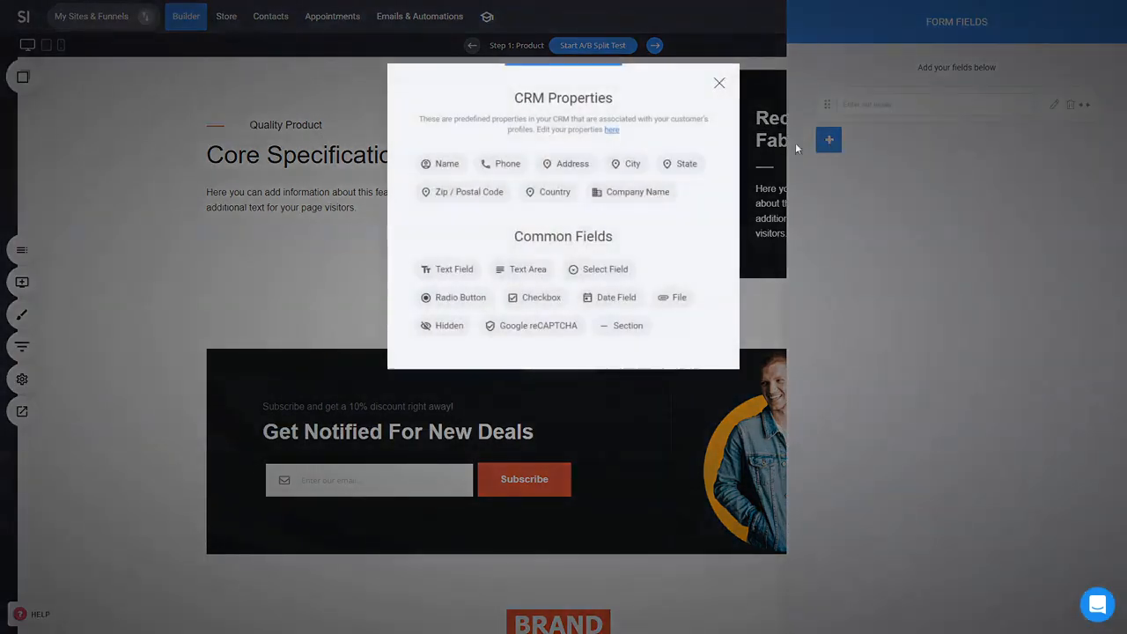
click(246, 341)
Step: Open the Terms (Pop-Up) step content from the footer's Terms & Conditions link, then close it with Stay and Save
scroll(597, 432, down, 3)
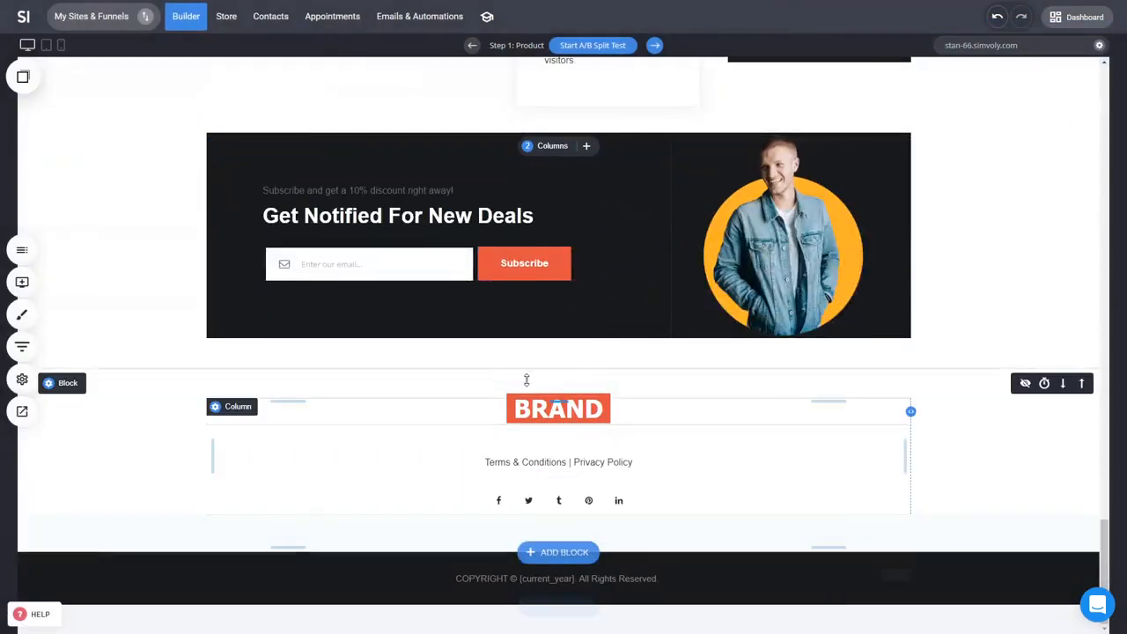
click(535, 466)
click(535, 470)
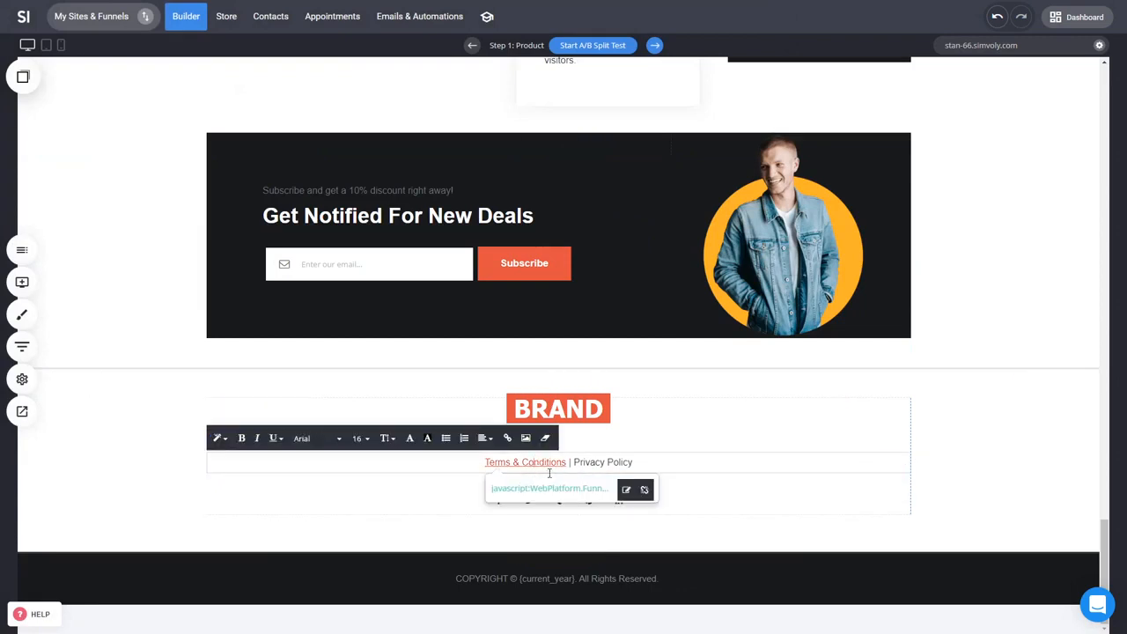
click(22, 346)
scroll(216, 484, down, 1)
click(209, 547)
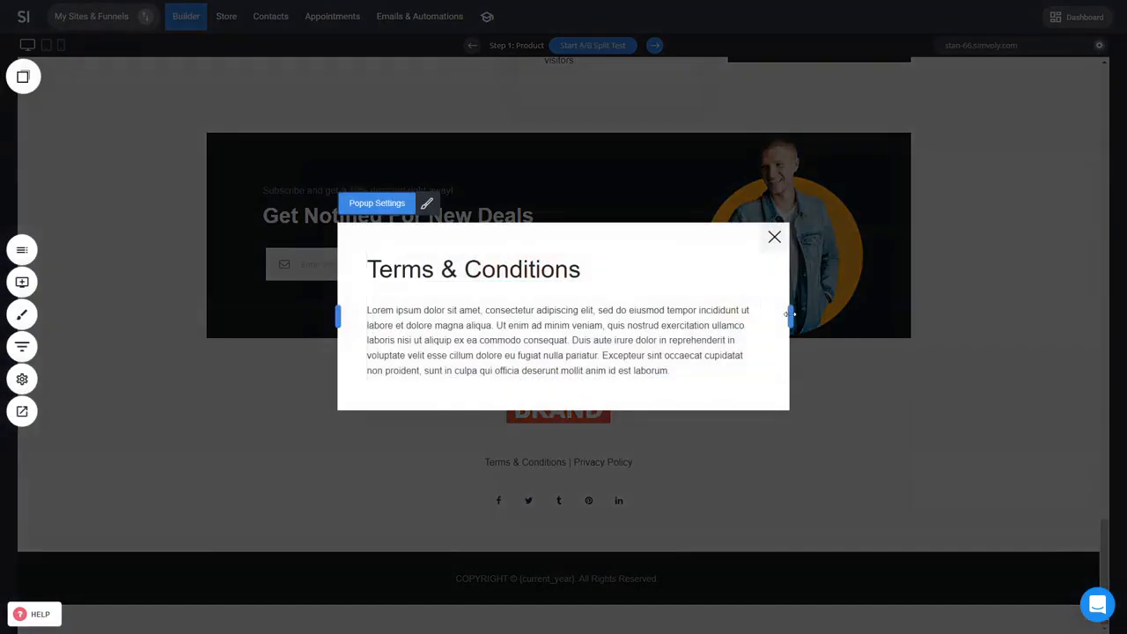
drag(790, 315, 945, 321)
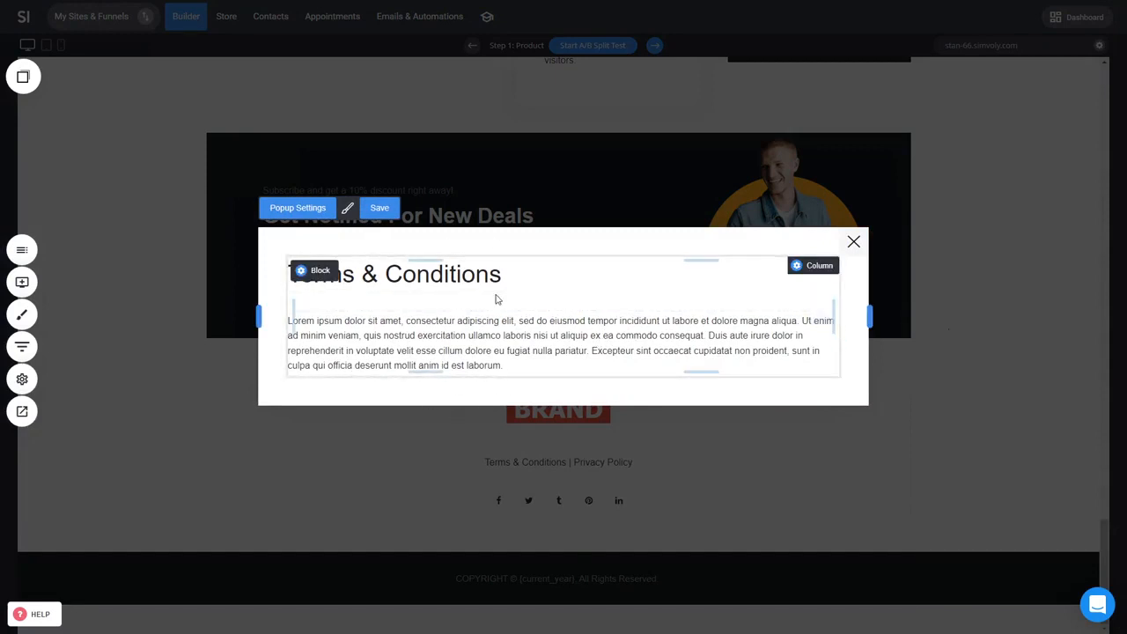
click(853, 243)
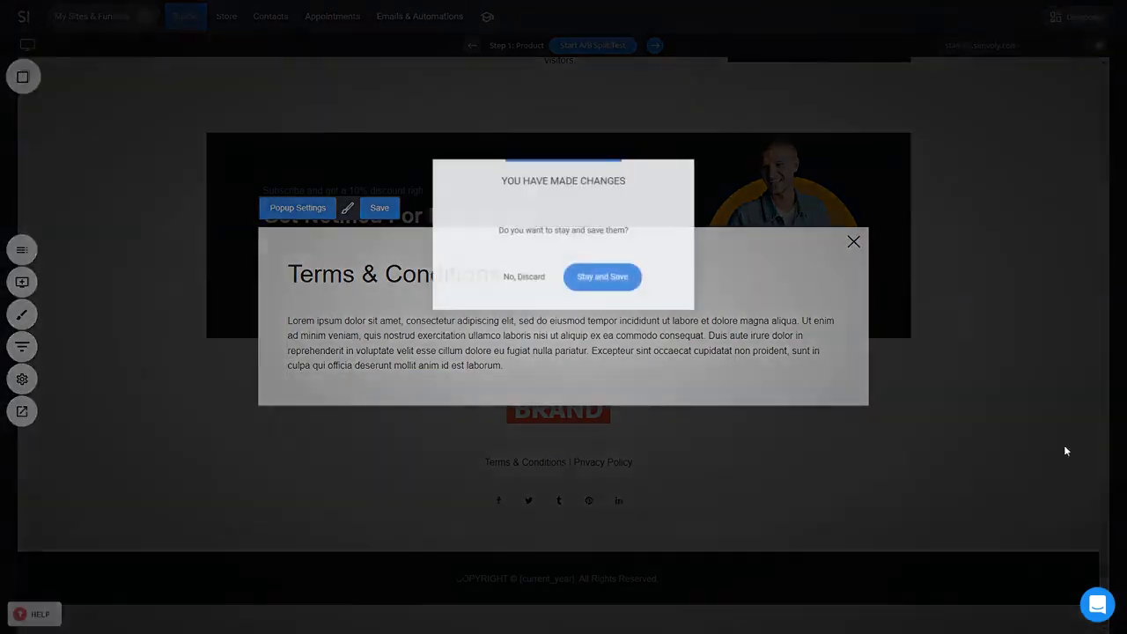
click(626, 283)
Step: Set the funnel's checkout button style to Popup with order summary details and save the funnel settings
drag(1106, 536, 1106, 78)
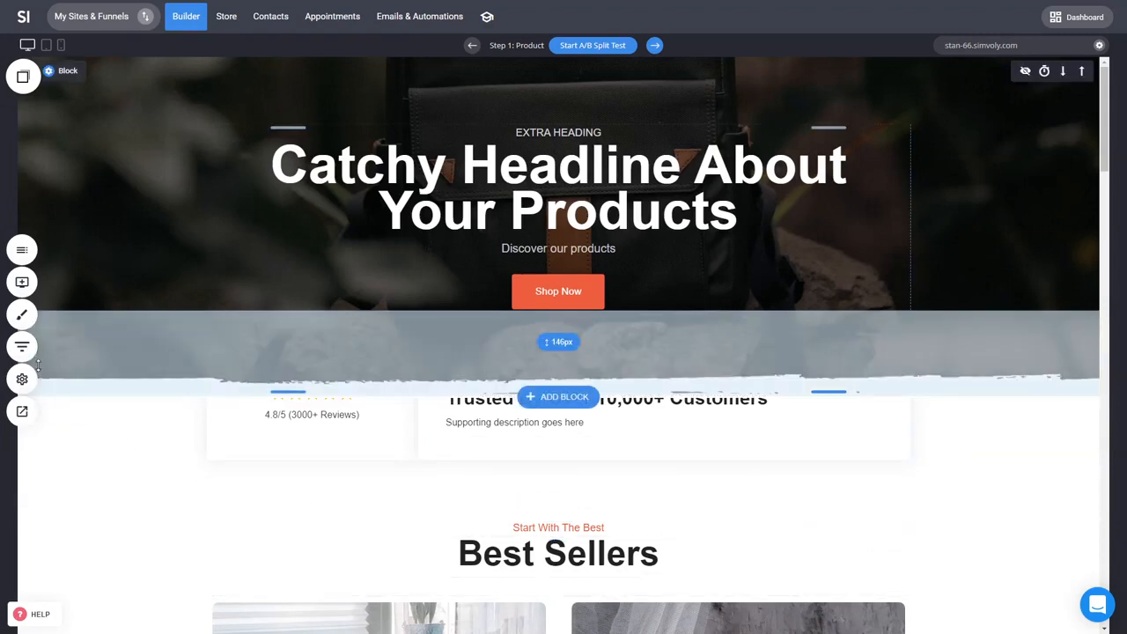
scroll(161, 455, down, 1)
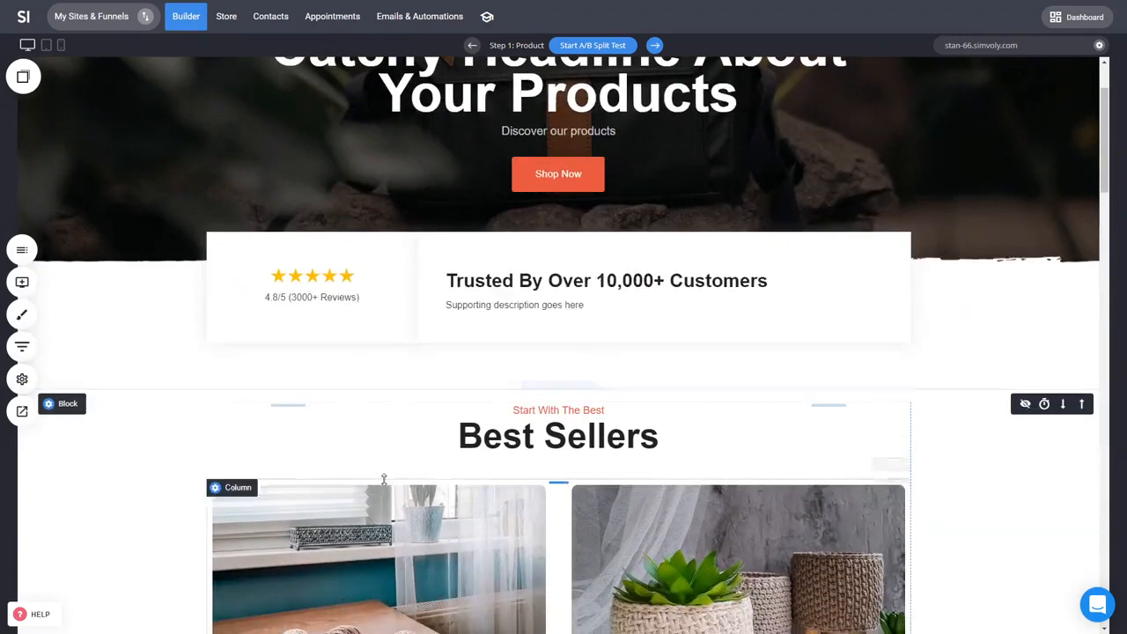
click(30, 378)
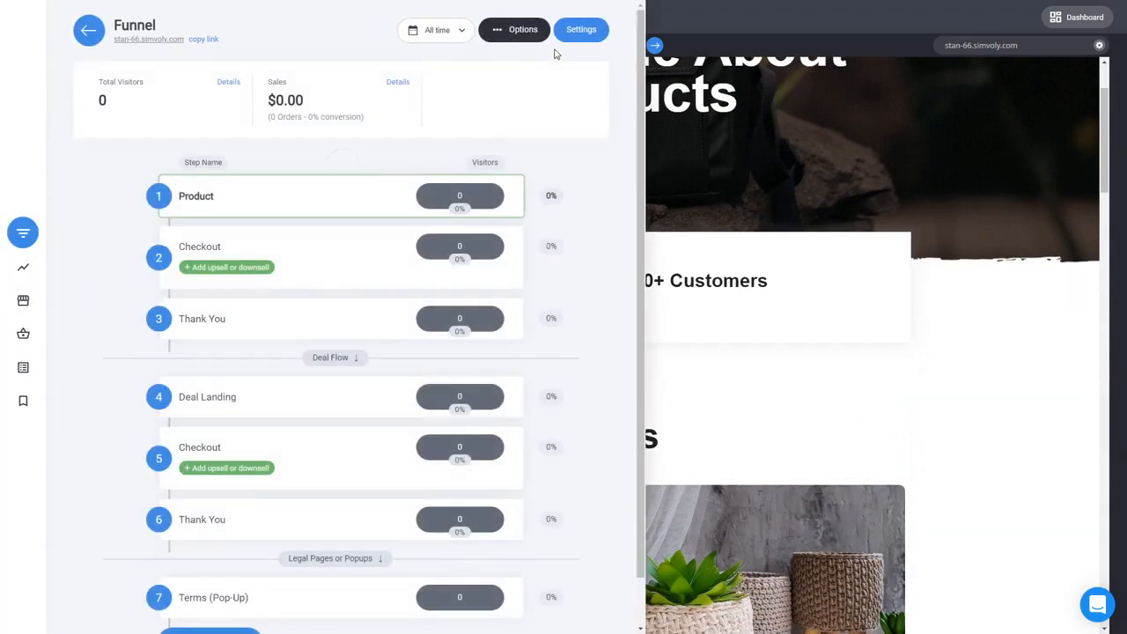
click(577, 38)
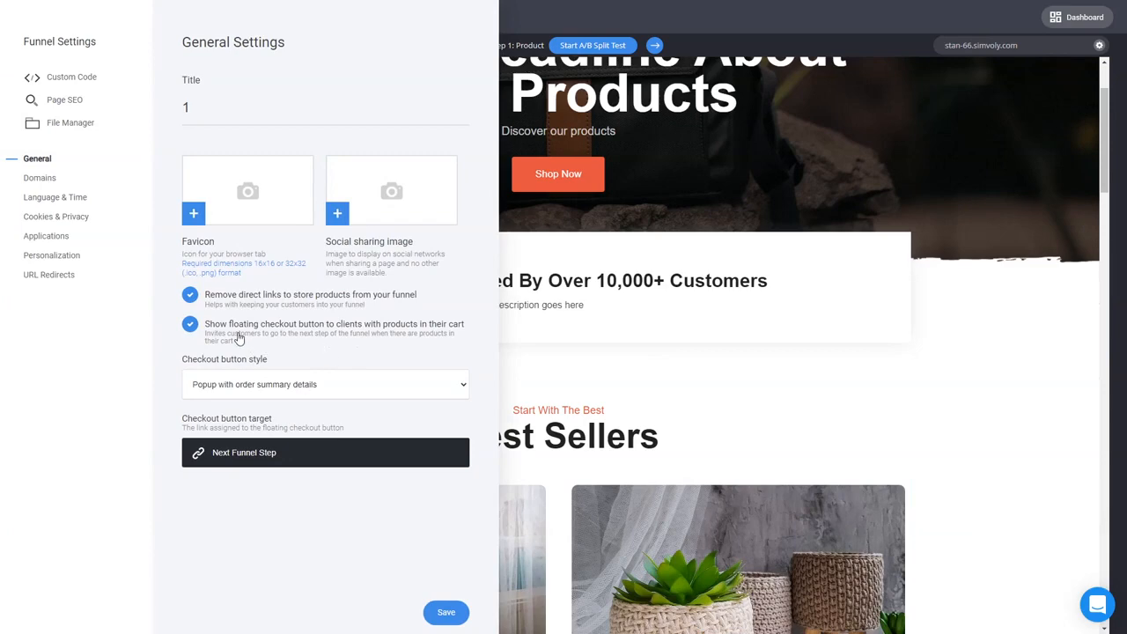
click(282, 388)
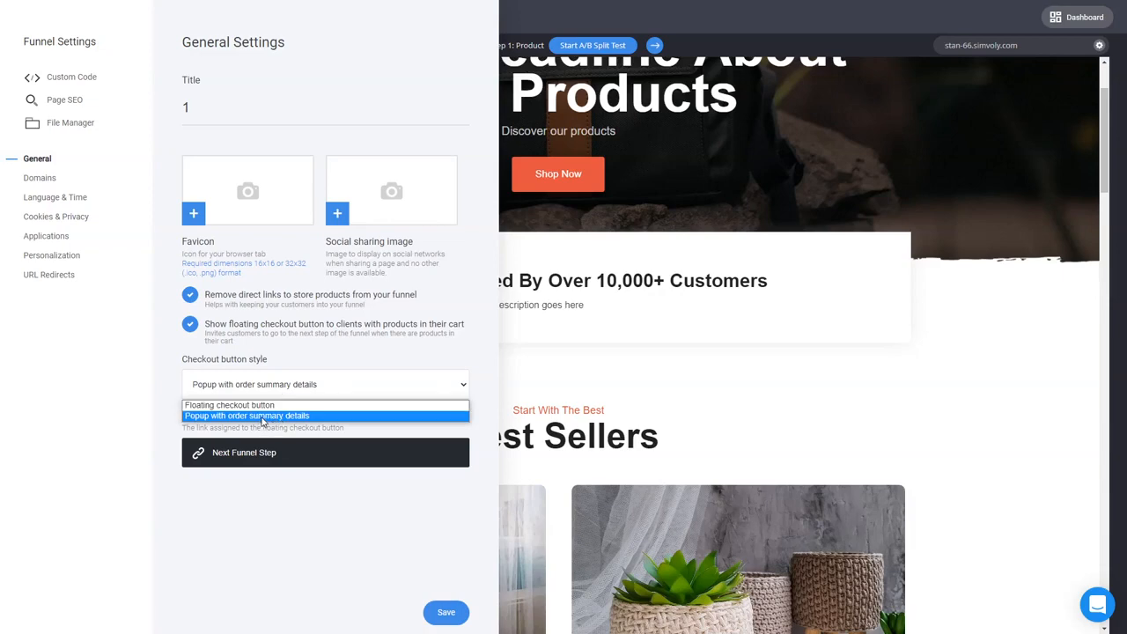
click(262, 416)
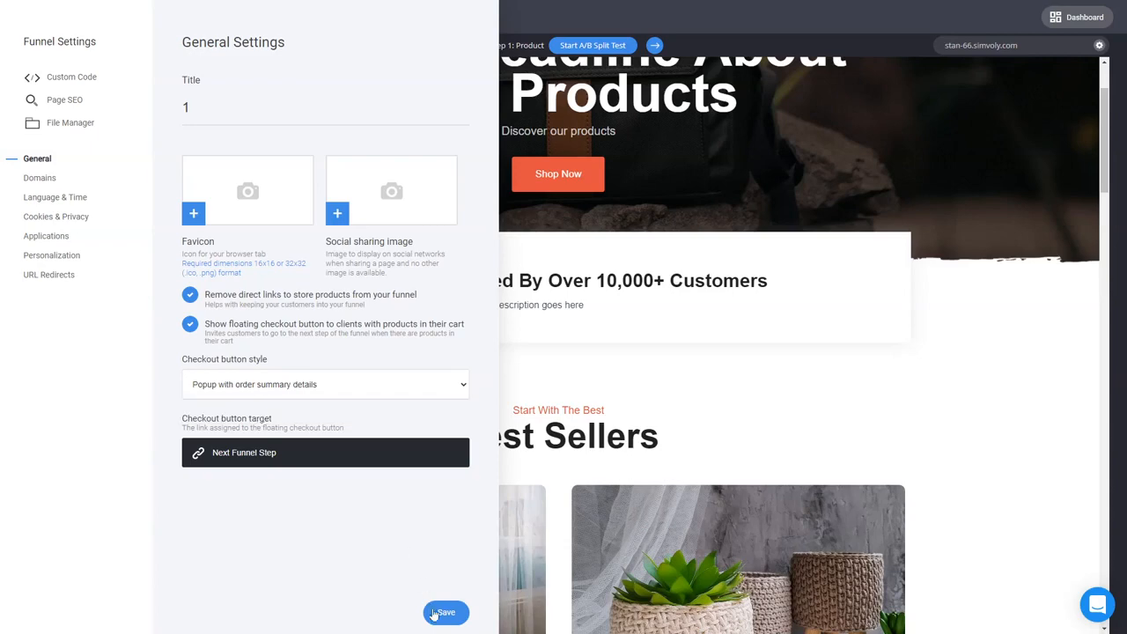
click(446, 612)
click(620, 439)
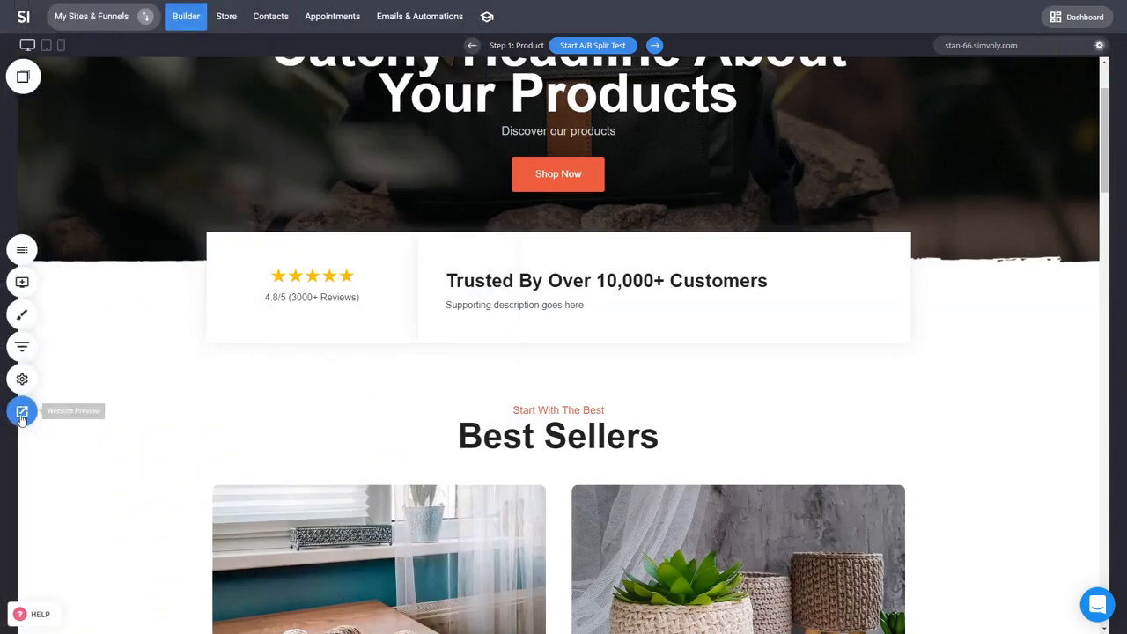
Step: Preview the website and scroll down to the Best Sellers section
click(22, 412)
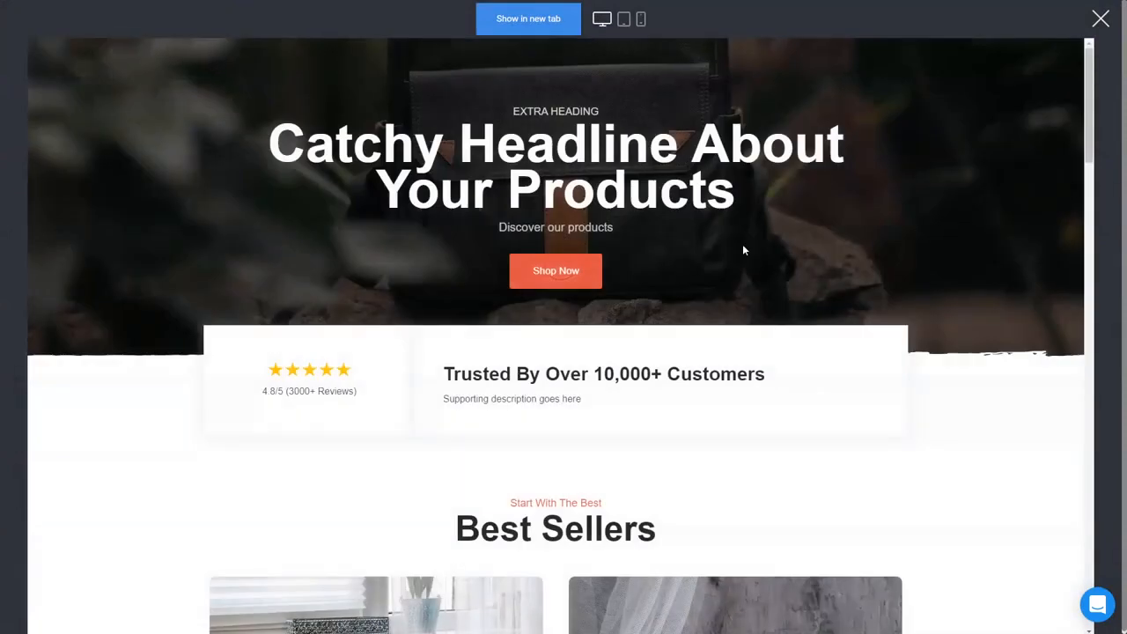
scroll(825, 395, down, 3)
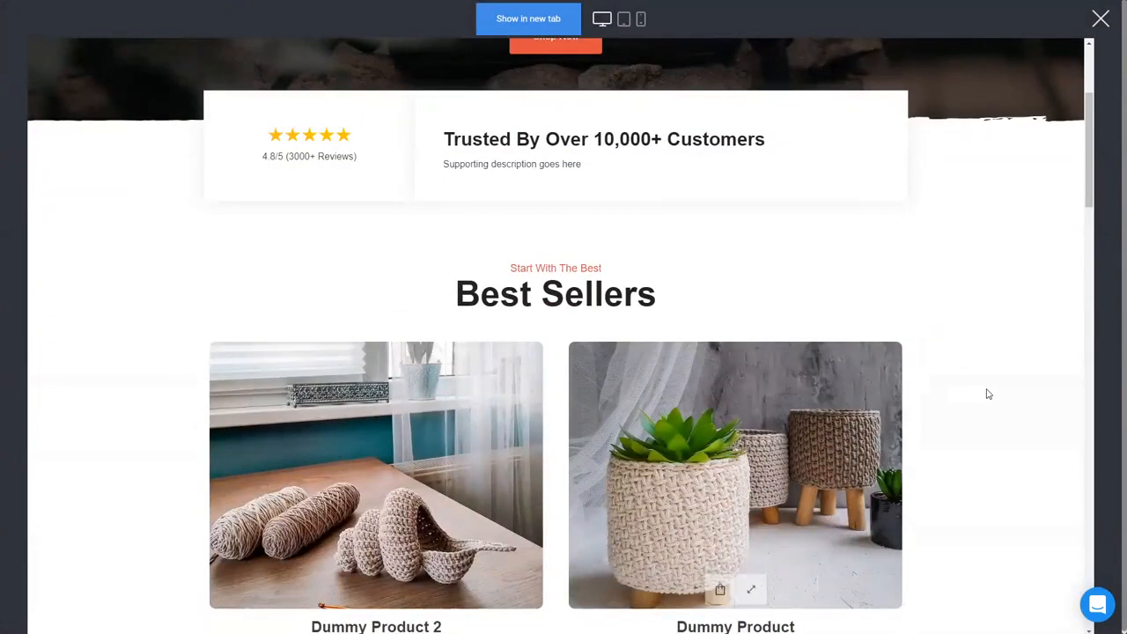
Step: Check the preview in mobile and desktop views, then add Dummy Product to the cart from the Best Sellers section
scroll(987, 393, up, 2)
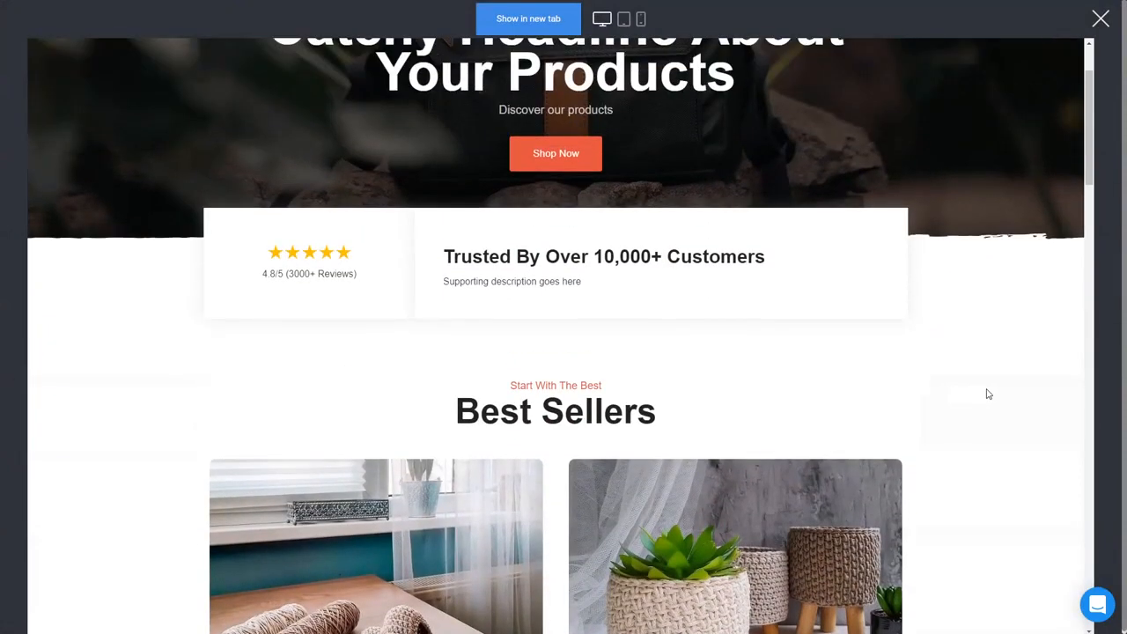
click(641, 21)
click(605, 21)
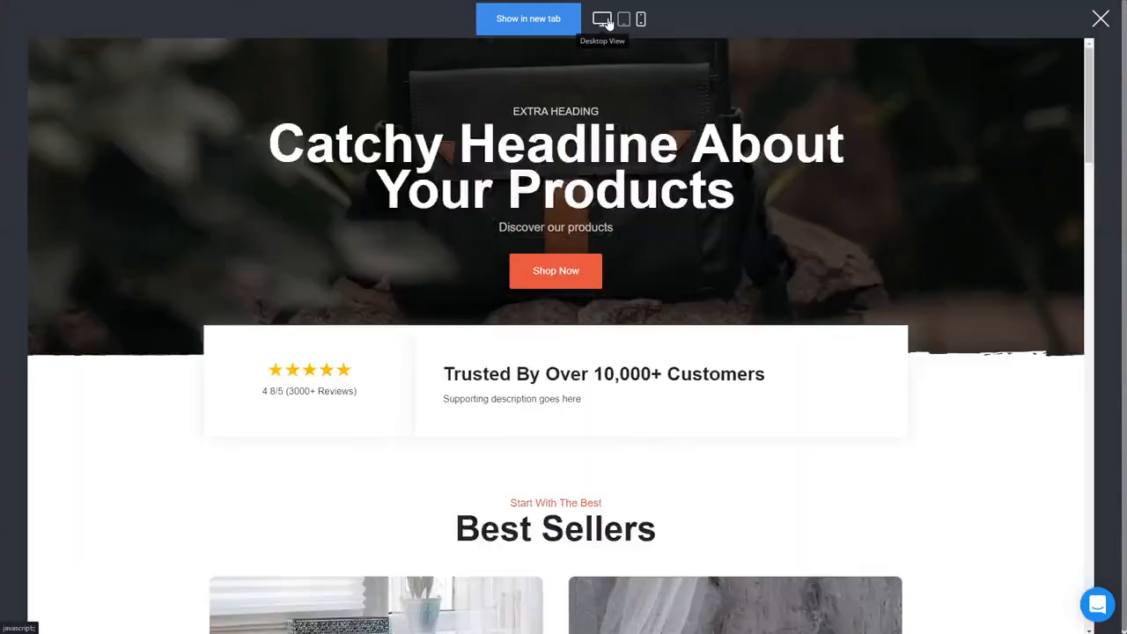
scroll(938, 307, down, 3)
scroll(942, 310, down, 1)
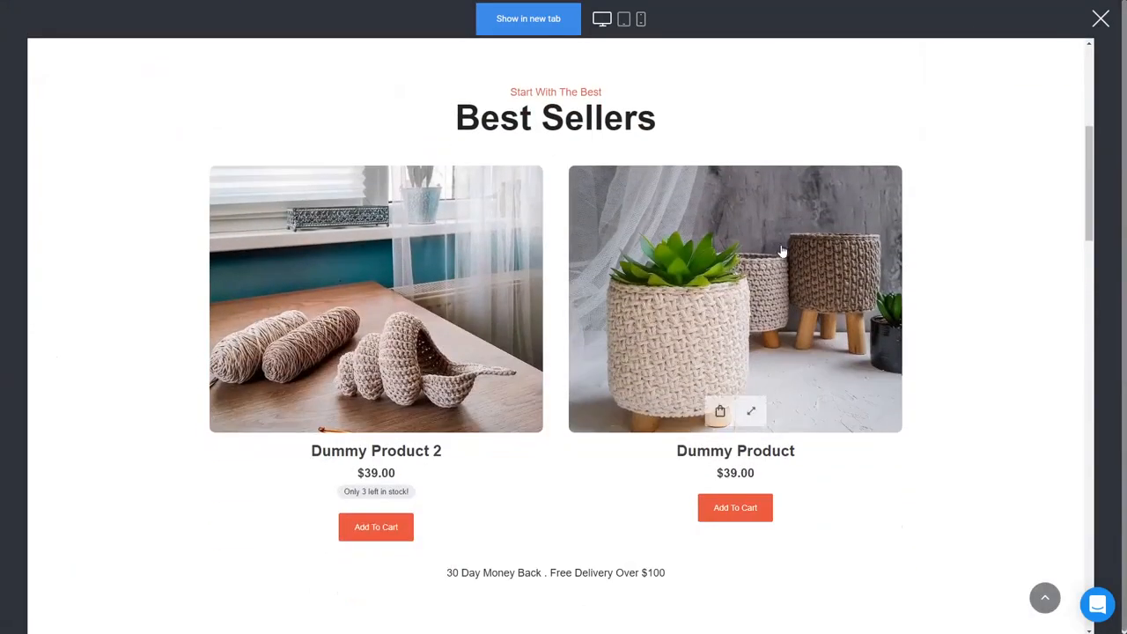
click(753, 518)
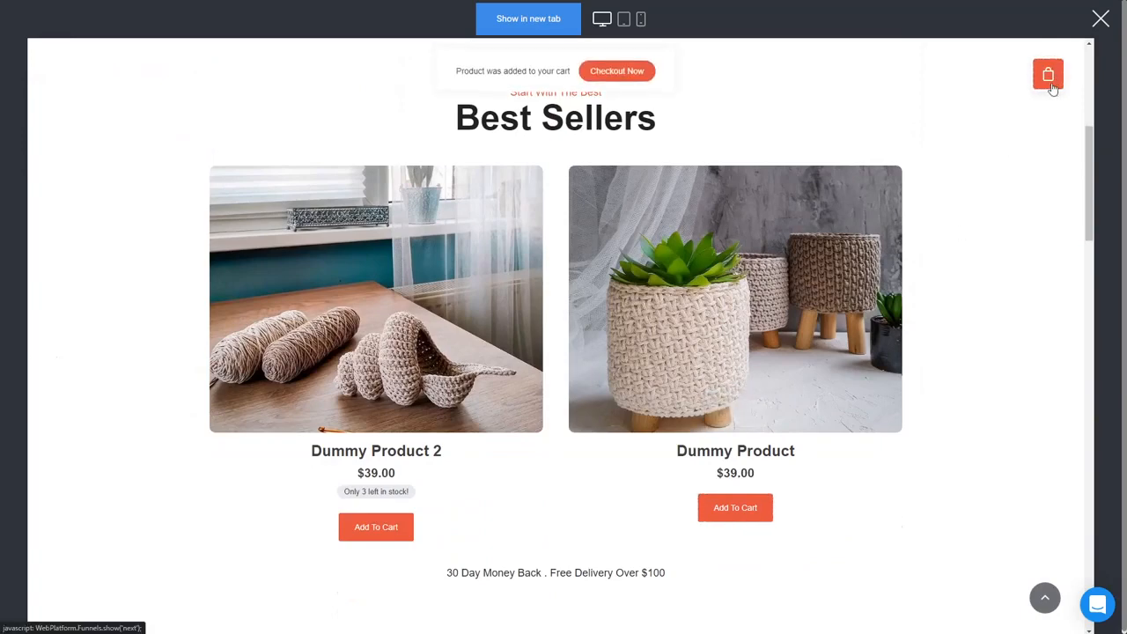
Step: Open the preview's shopping cart and proceed to the checkout page, then close the preview
scroll(1034, 334, up, 5)
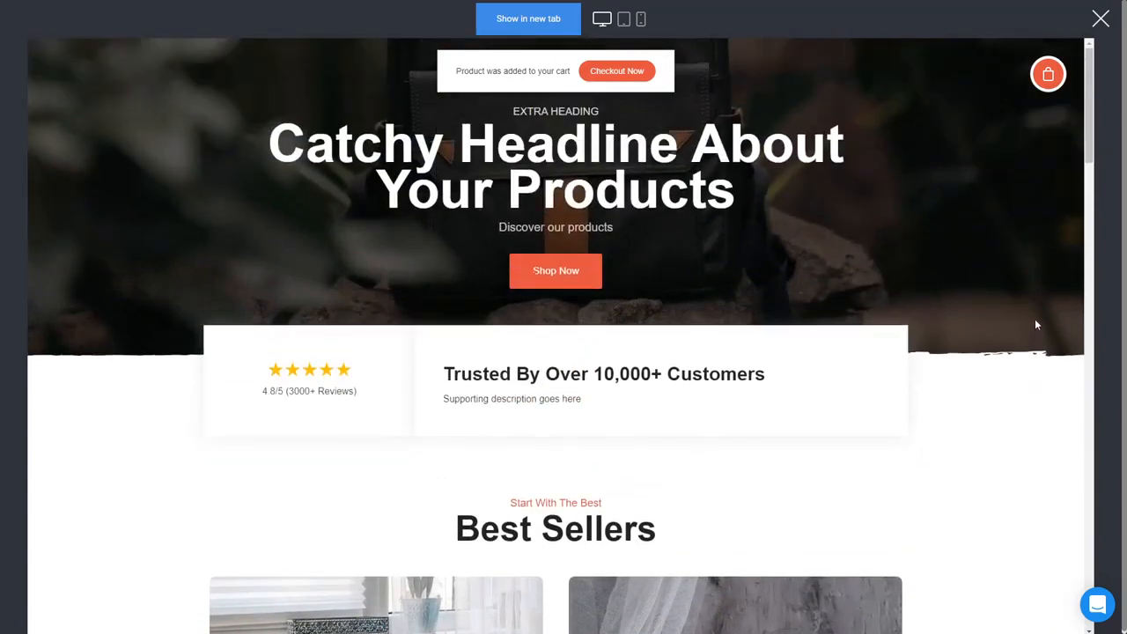
scroll(1032, 327, down, 3)
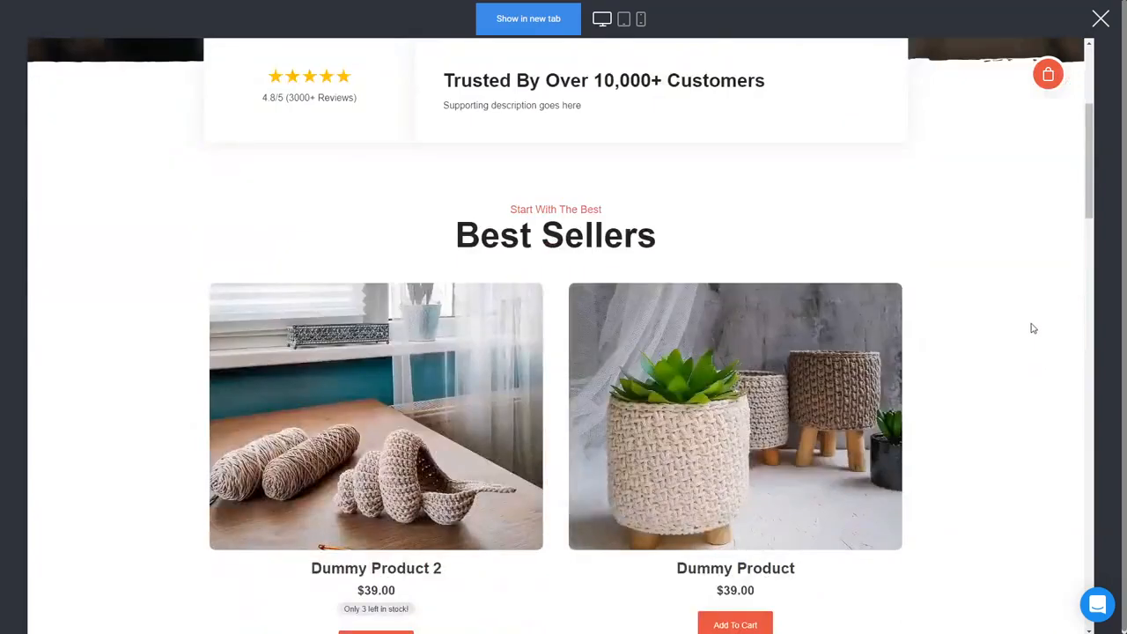
scroll(961, 461, down, 5)
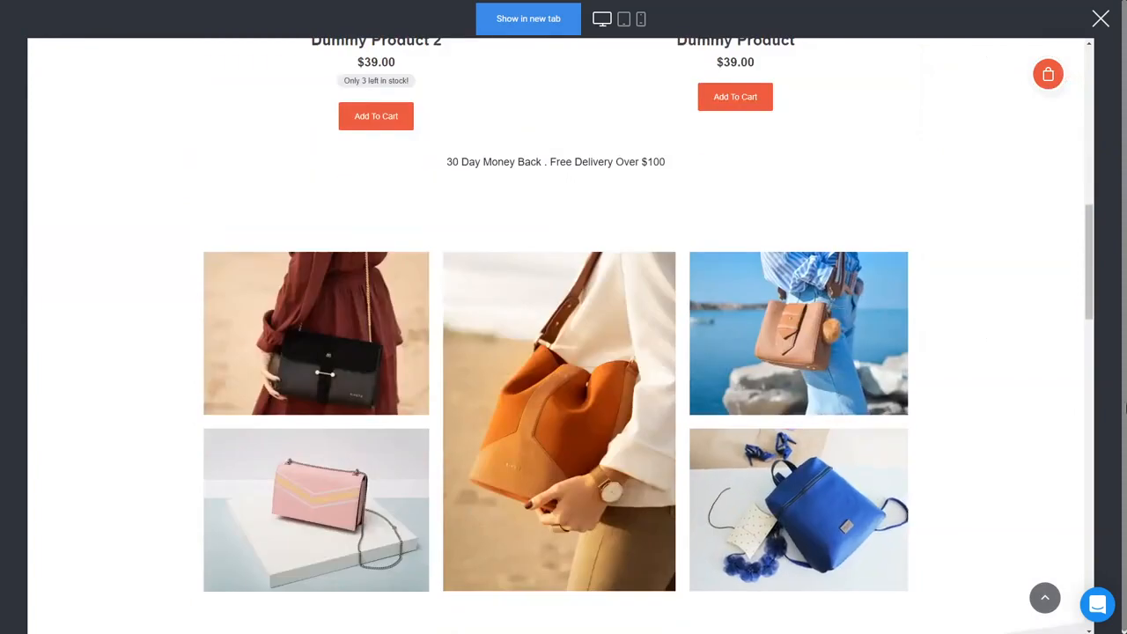
scroll(927, 398, down, 3)
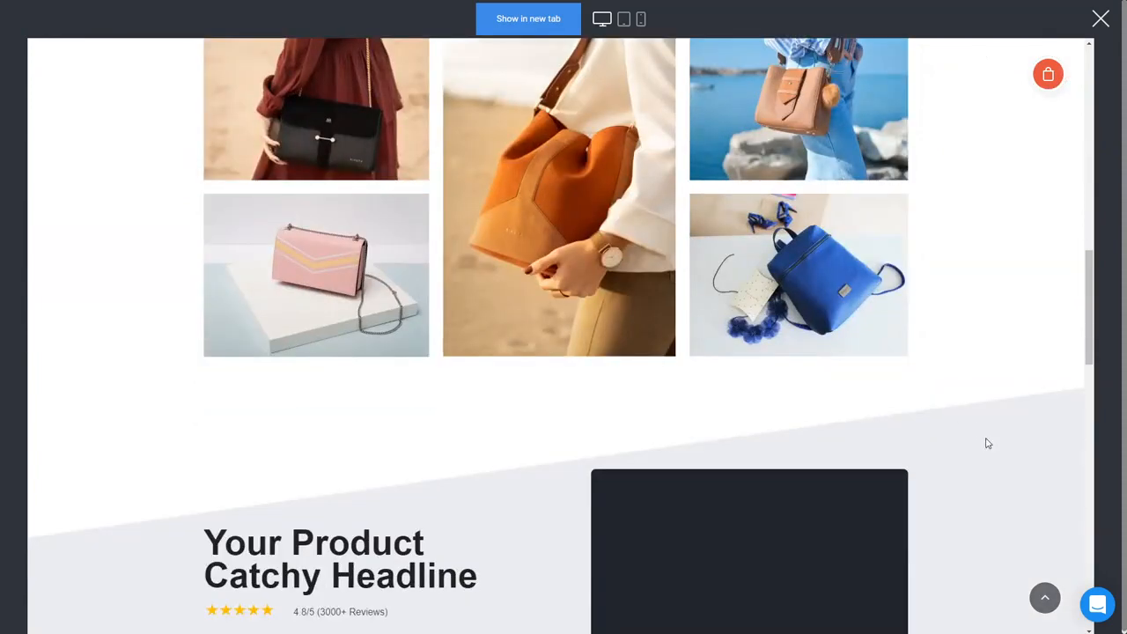
click(1050, 77)
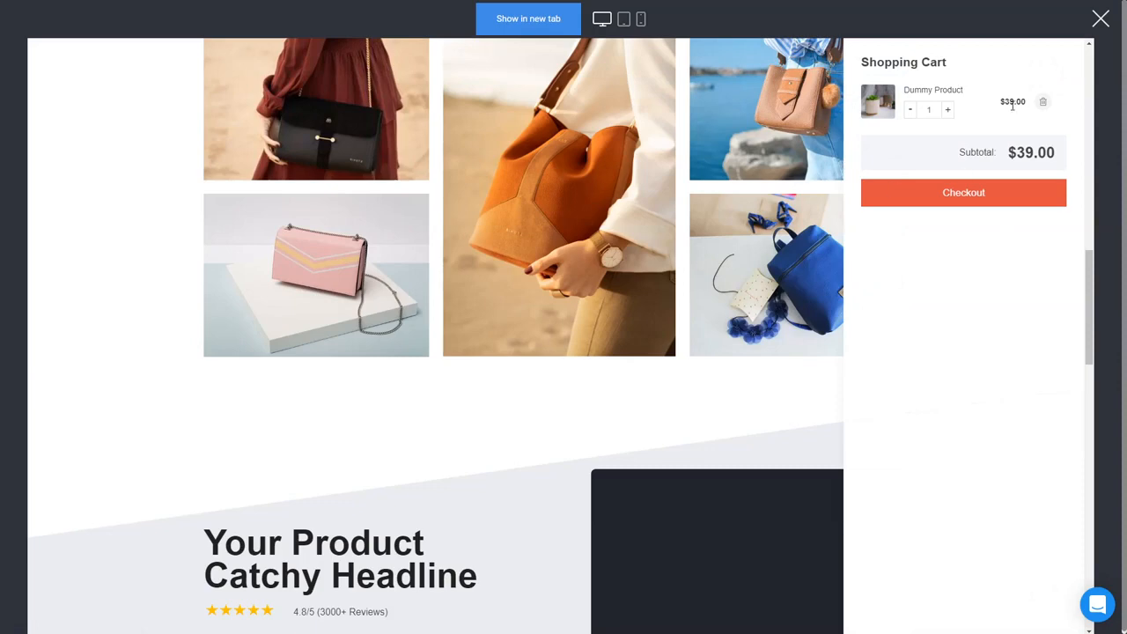
click(983, 195)
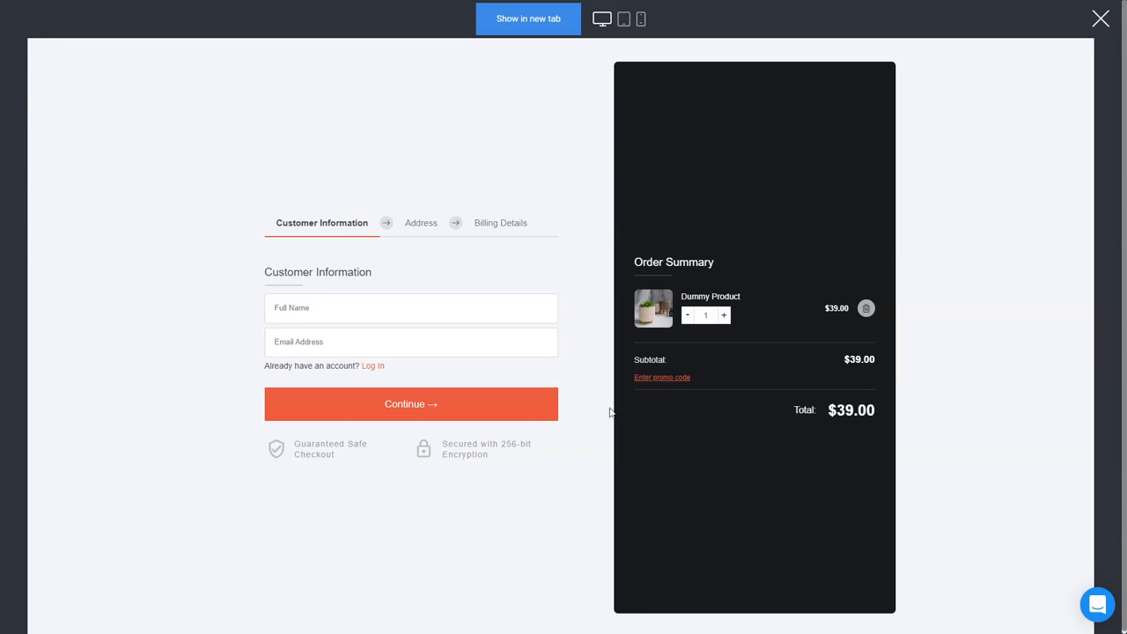
click(1101, 19)
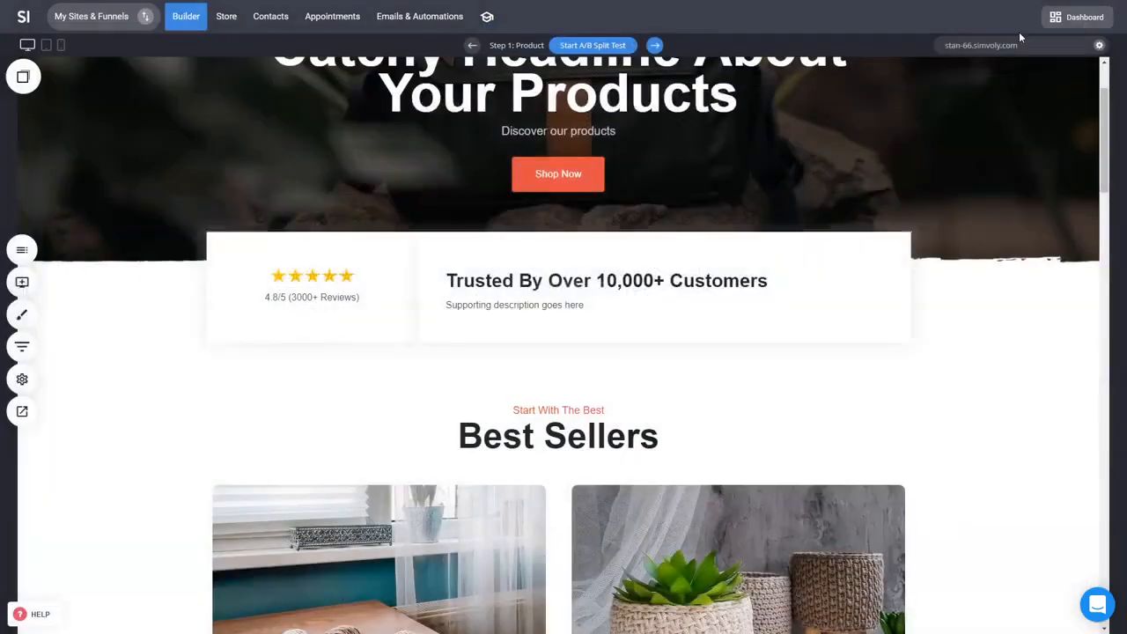
Step: Set the funnel's checkout button style to Floating checkout button and save the funnel settings
click(20, 344)
click(580, 27)
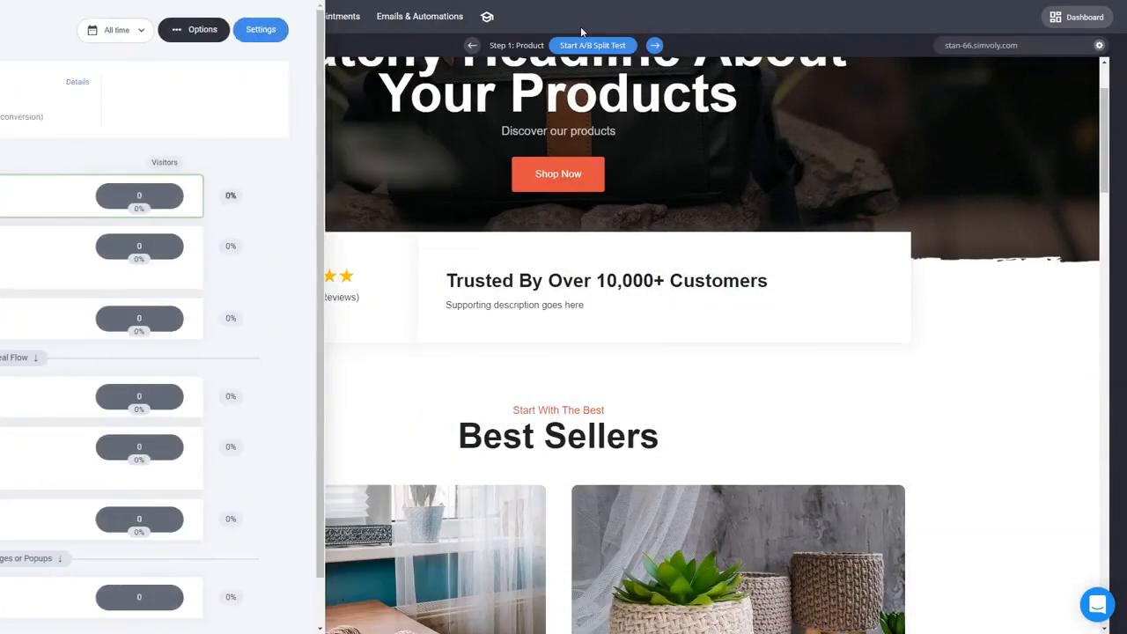
click(268, 389)
click(230, 405)
click(446, 612)
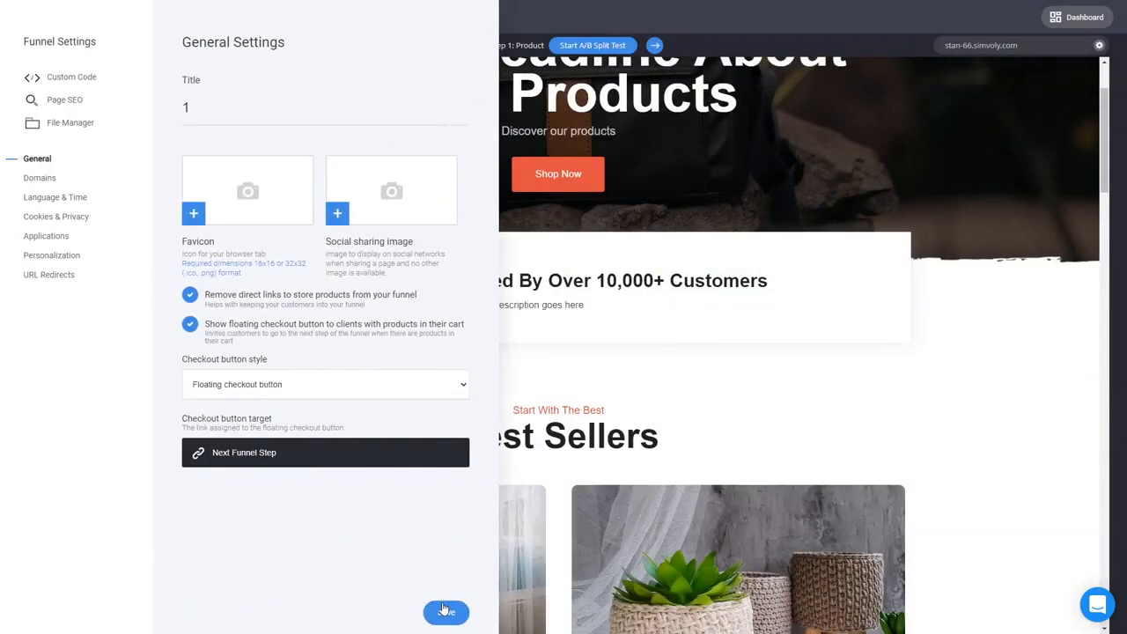
Step: Preview the website and open checkout through the floating Checkout Now button, then close the preview
click(981, 308)
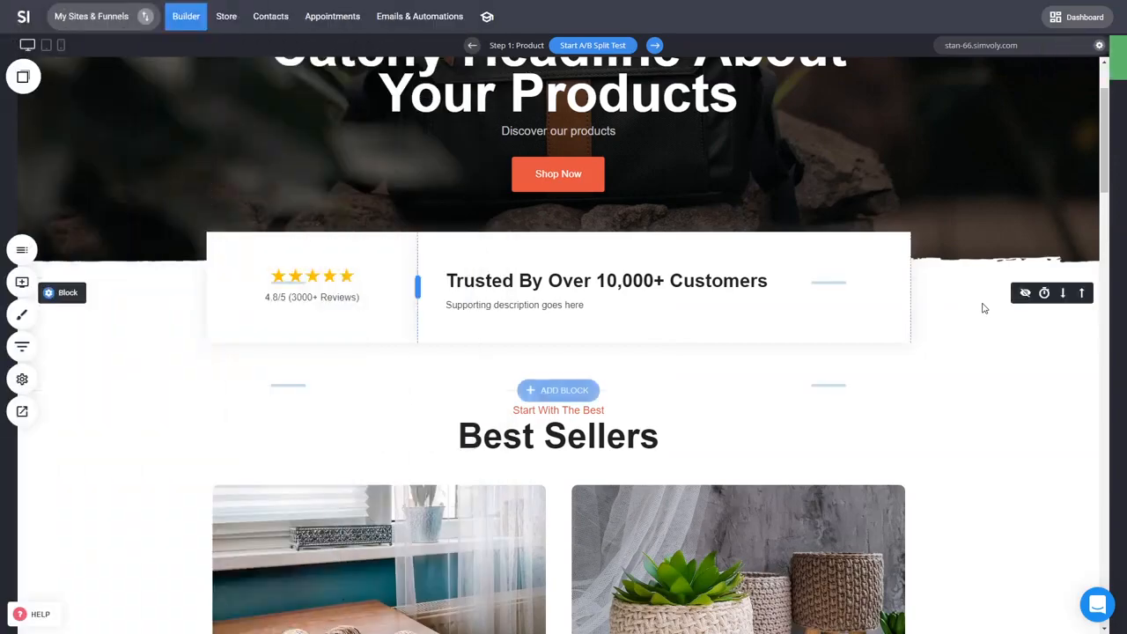
click(28, 419)
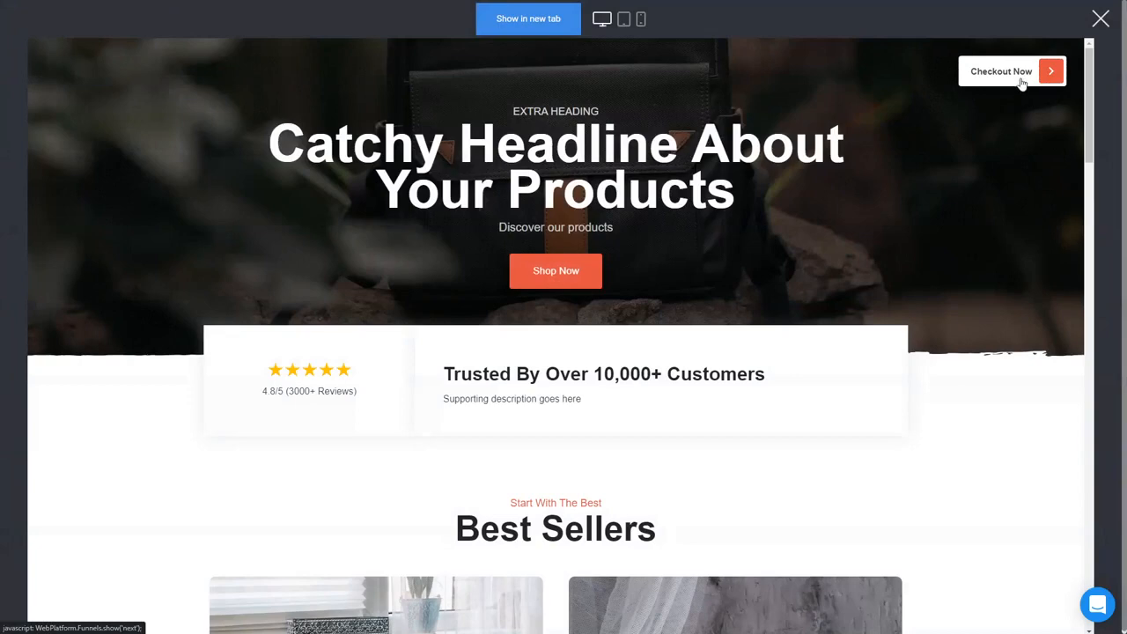
click(1021, 88)
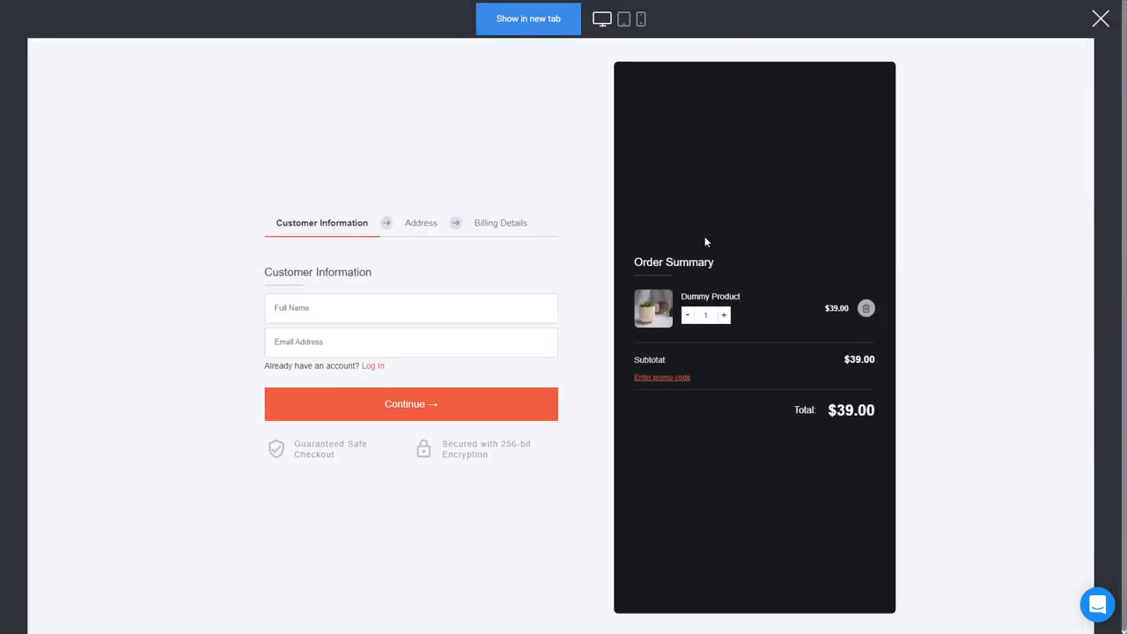
click(1100, 19)
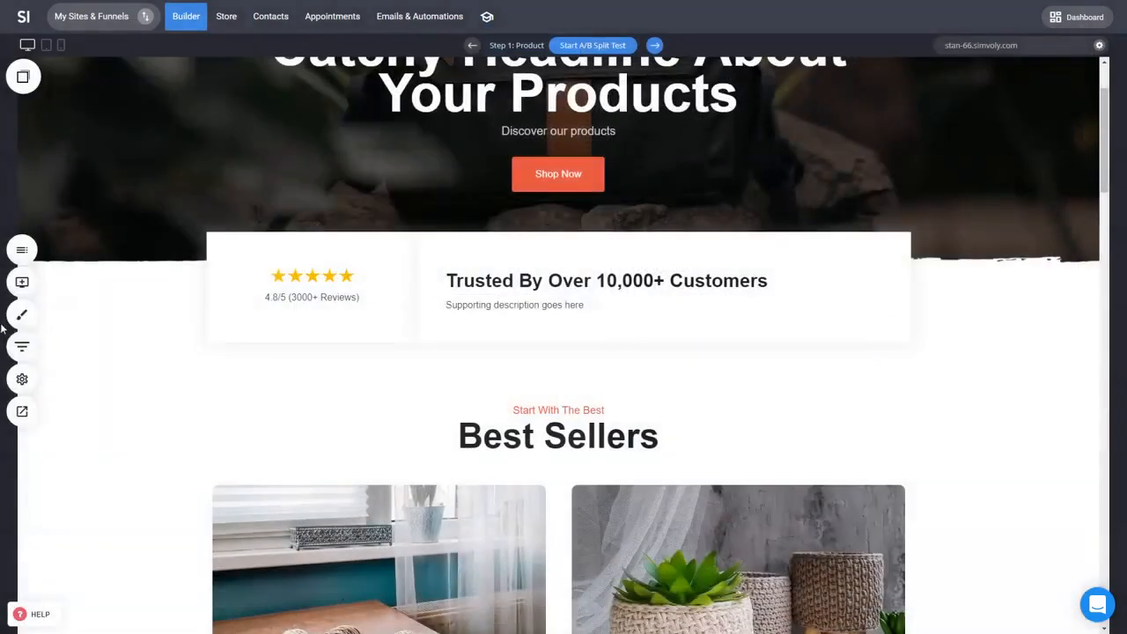
Step: Set the funnel's checkout button style back to Popup with order summary details and save the funnel settings
click(16, 347)
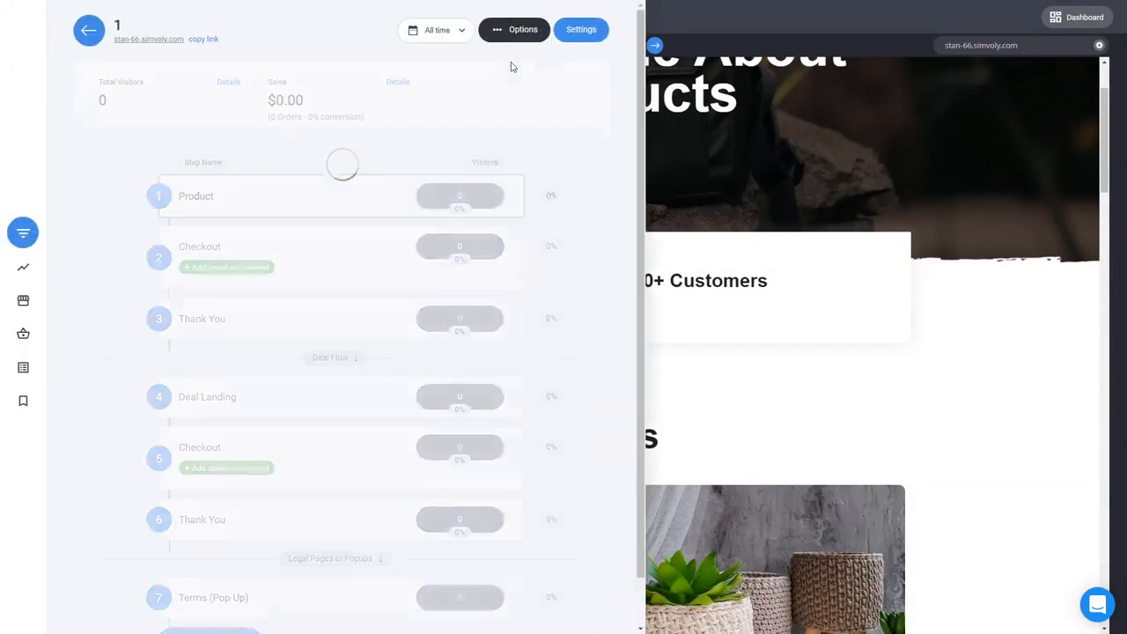
click(581, 28)
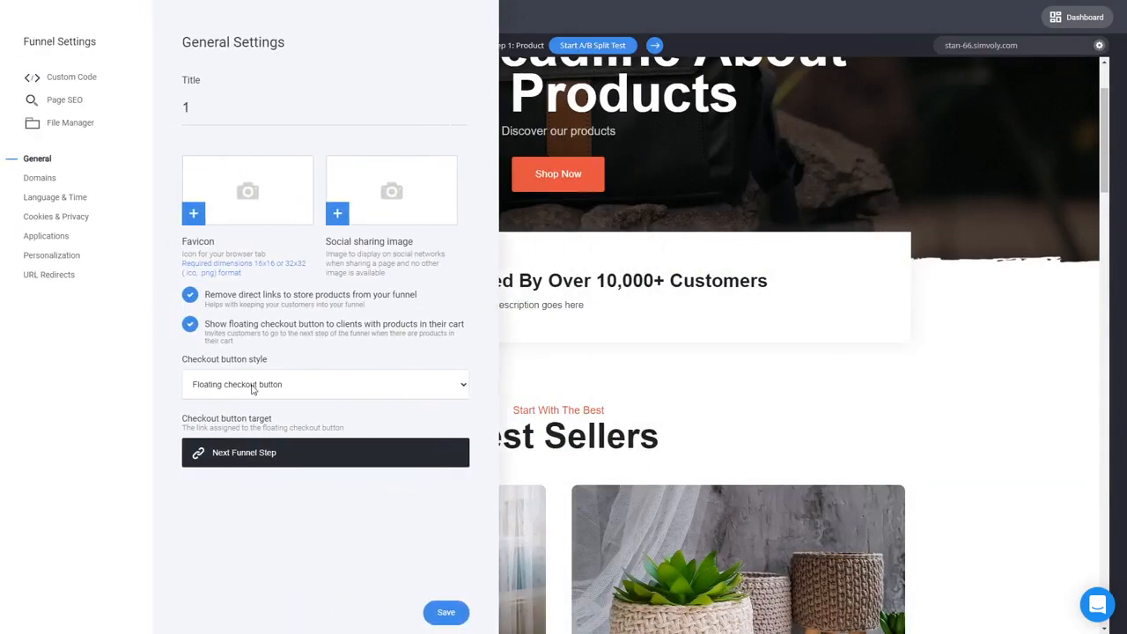
click(253, 389)
click(253, 415)
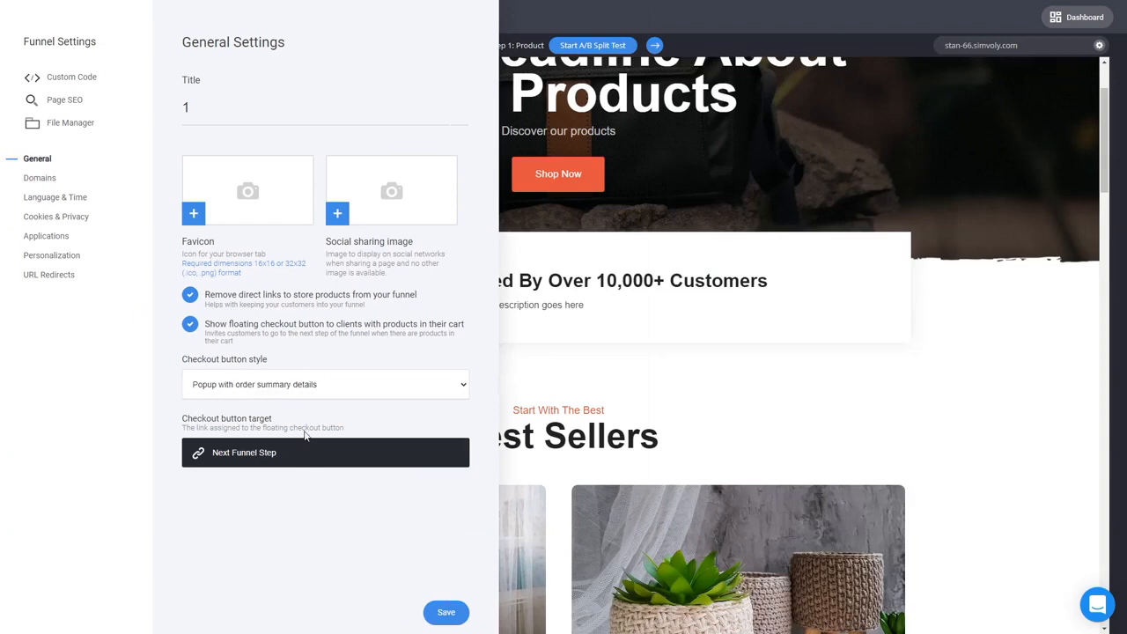
click(446, 614)
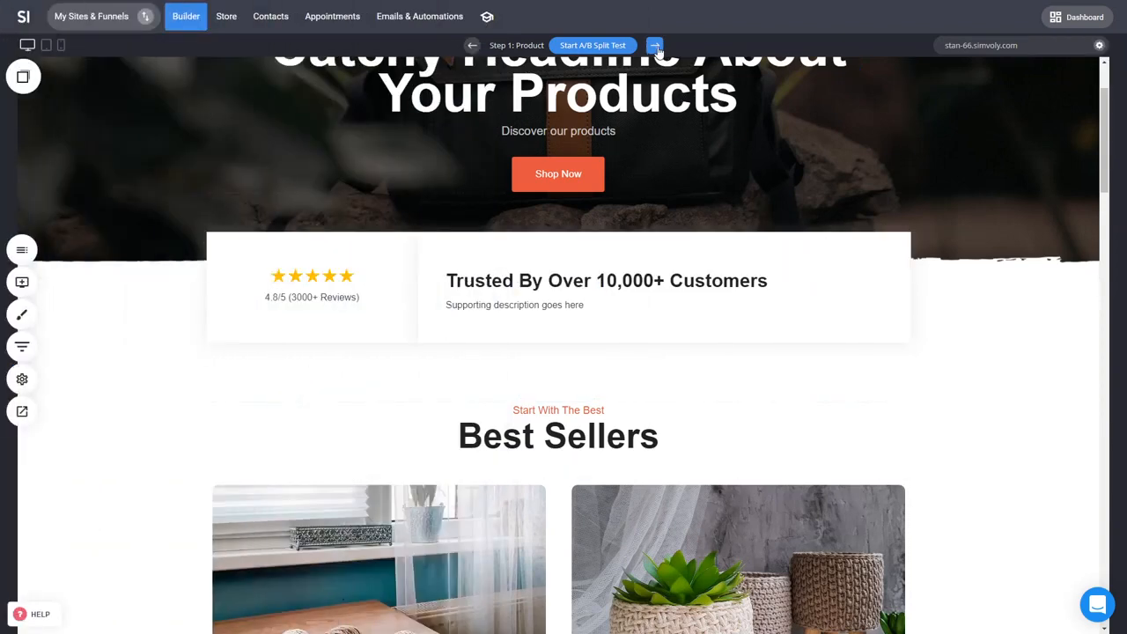
Step: Go to the Checkout step, open the checkout element's product settings, and try Product Select before returning to Cart Checkout
click(655, 46)
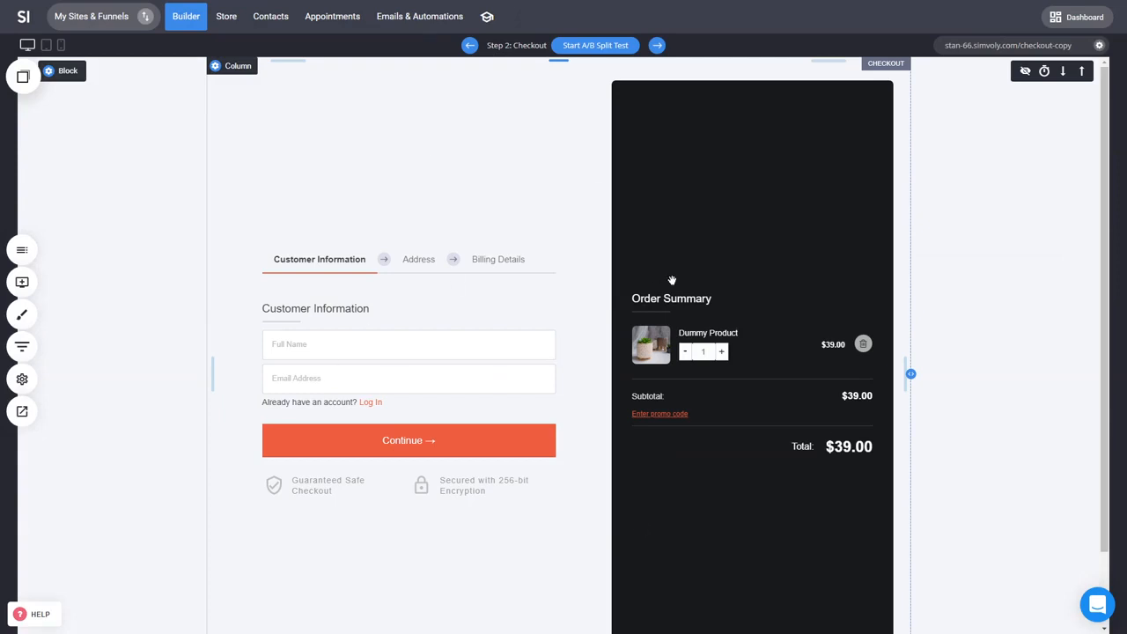
click(578, 251)
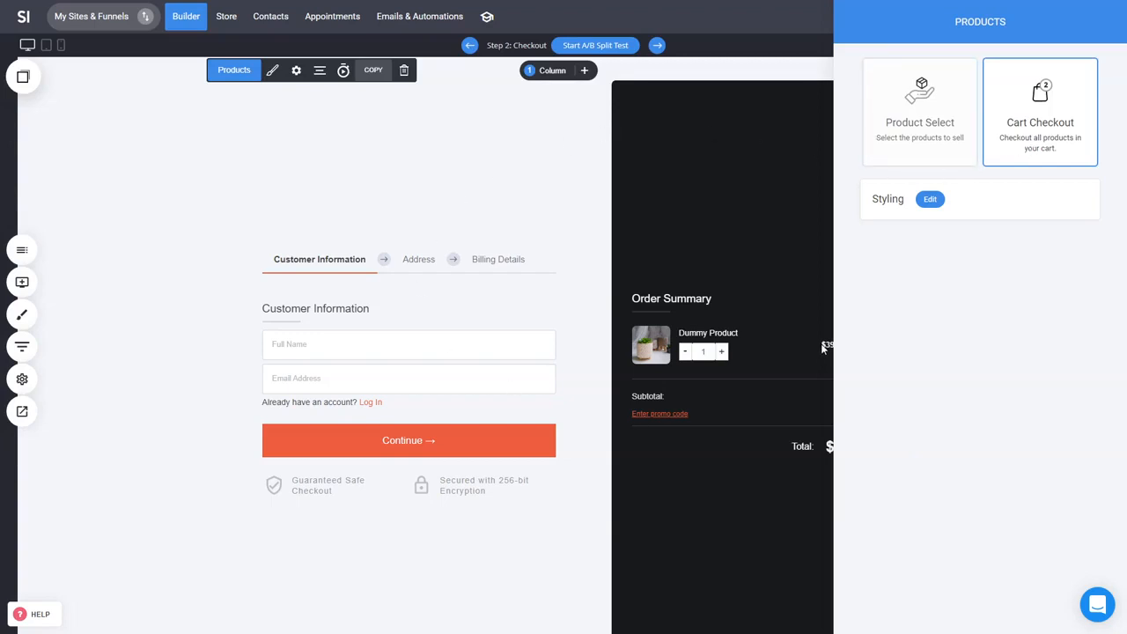
click(920, 156)
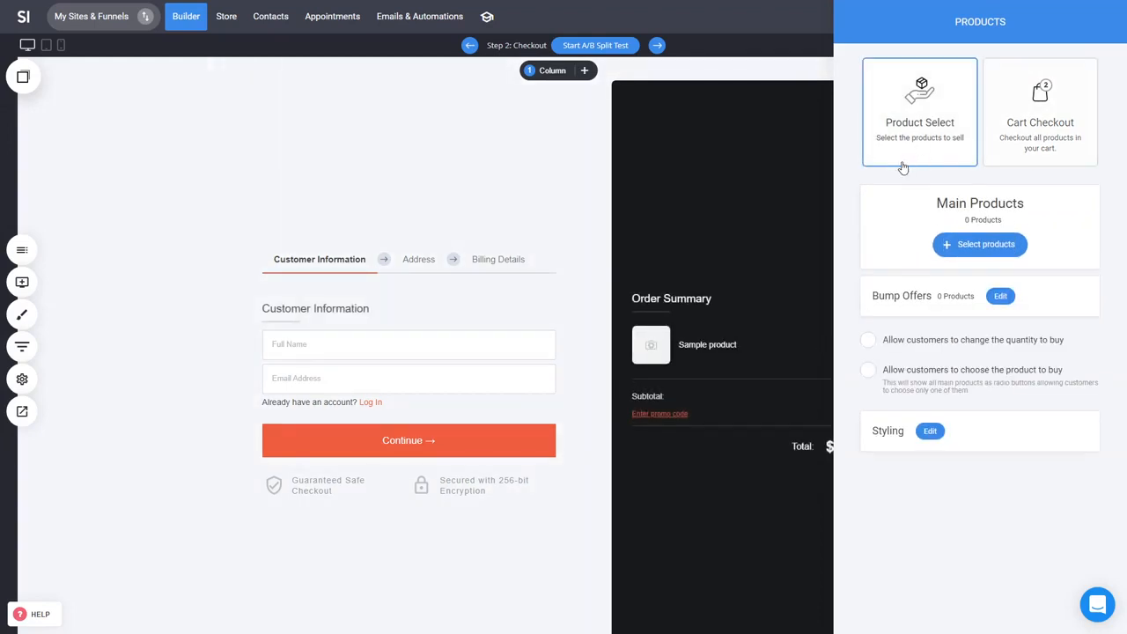
click(1003, 133)
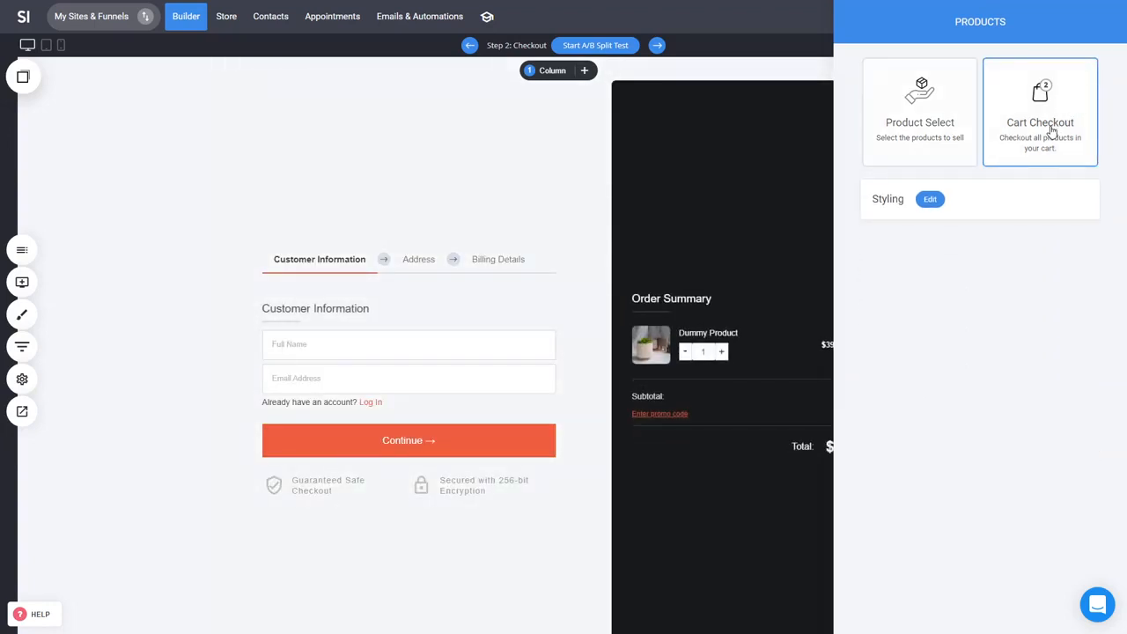
Step: Open the checkout styling and try each Checkout Design Type, ending on the first side-by-side layout
click(937, 202)
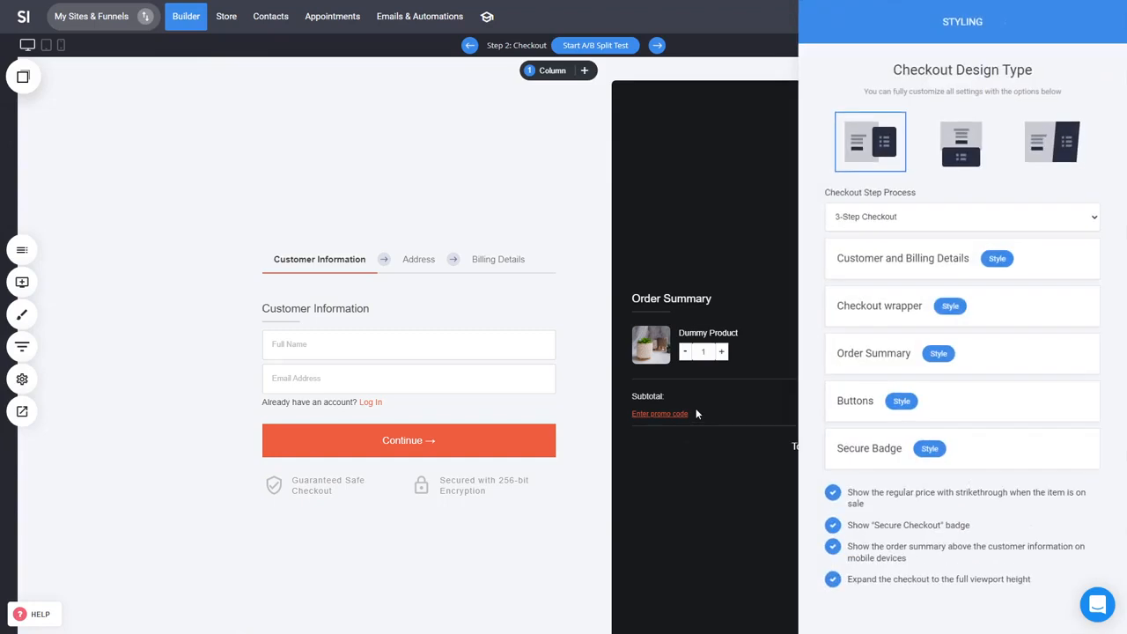
click(1037, 158)
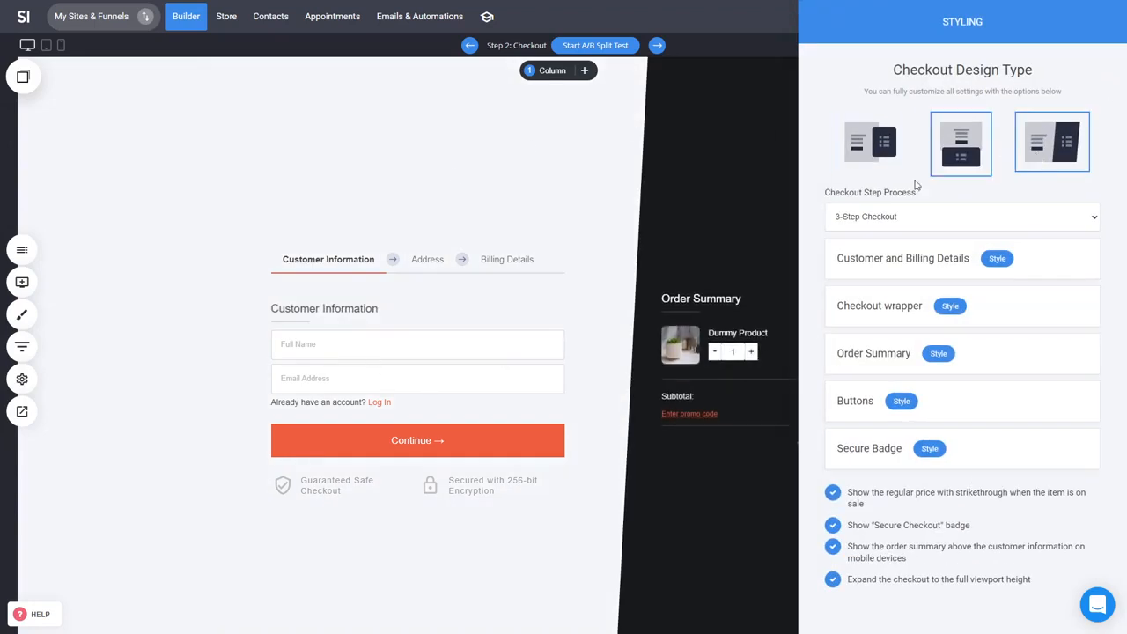
click(973, 157)
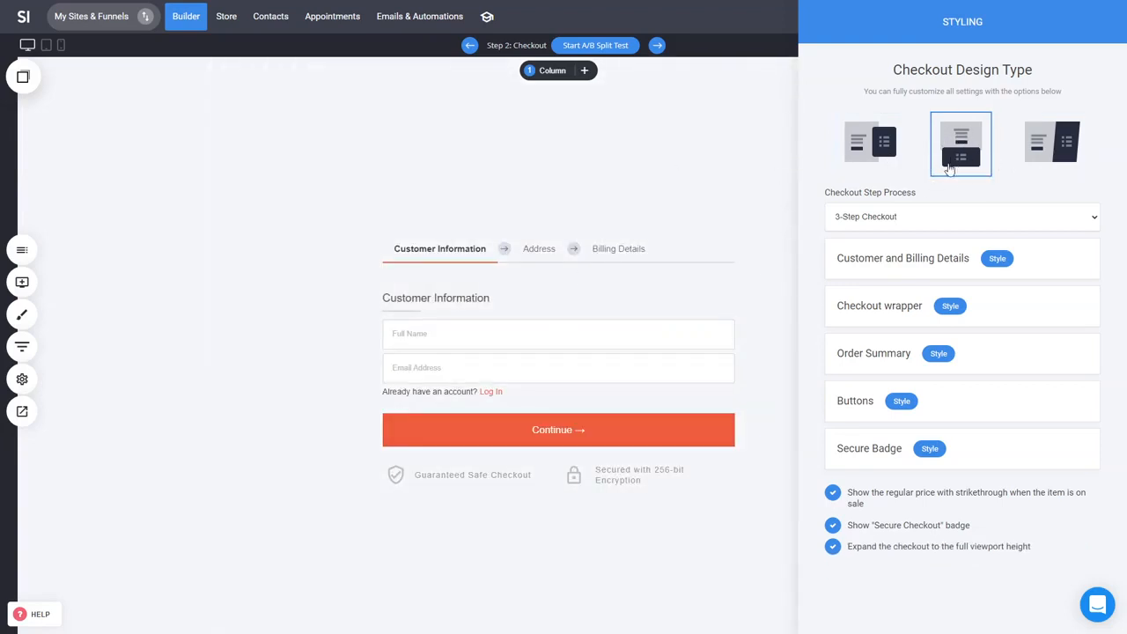
click(885, 157)
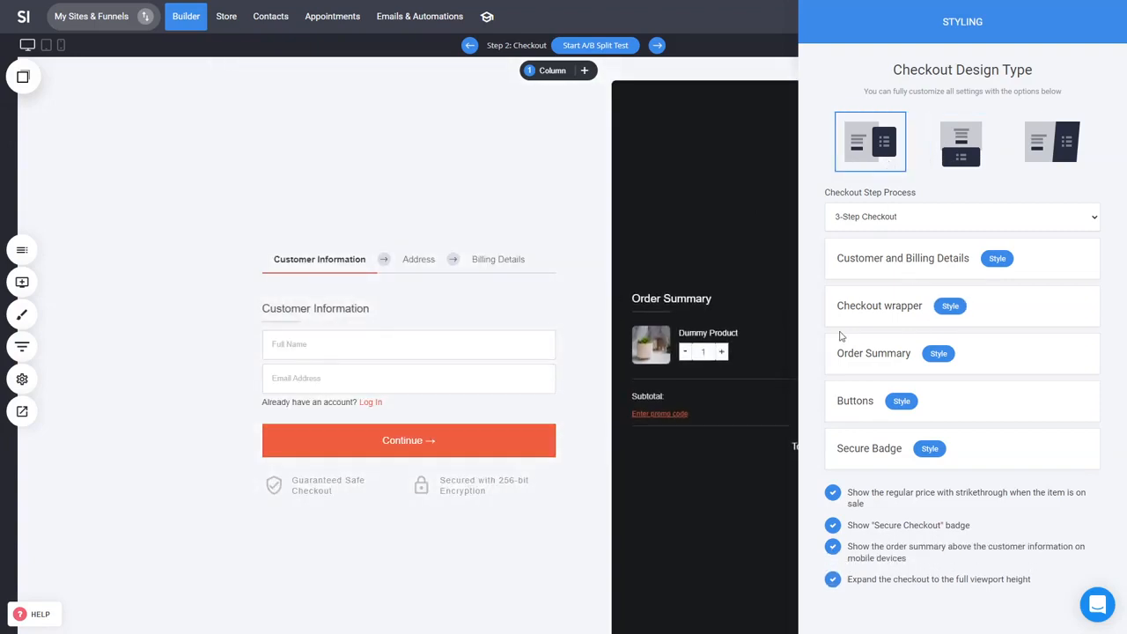
Step: Switch the Checkout Step Process to 2-Step Checkout, then back to 3-Step Checkout
click(973, 220)
click(852, 244)
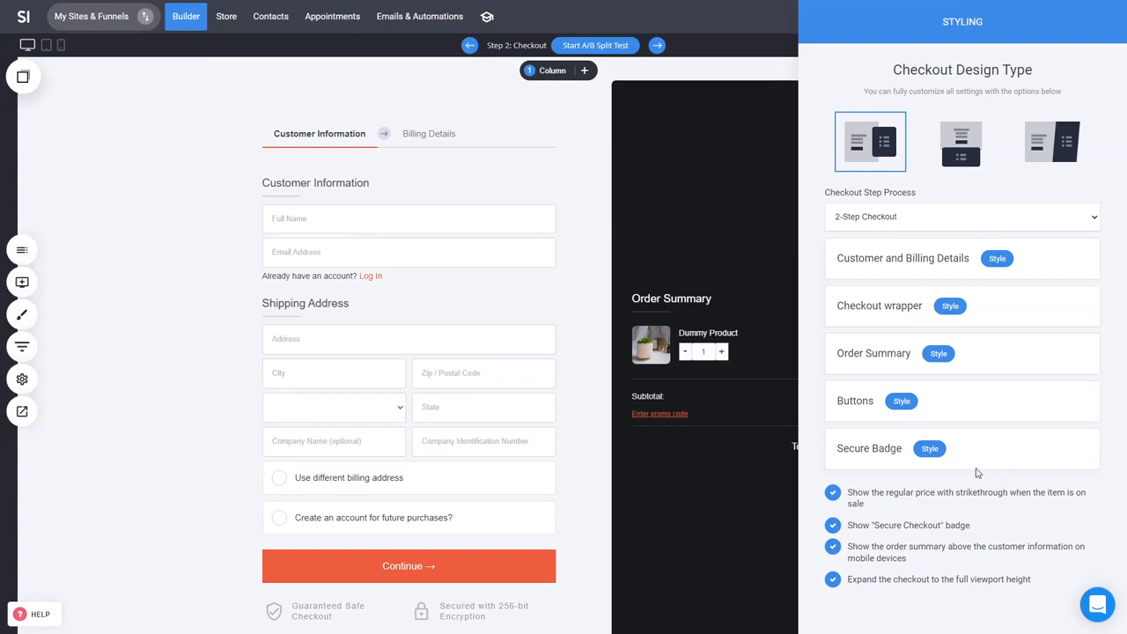
click(978, 220)
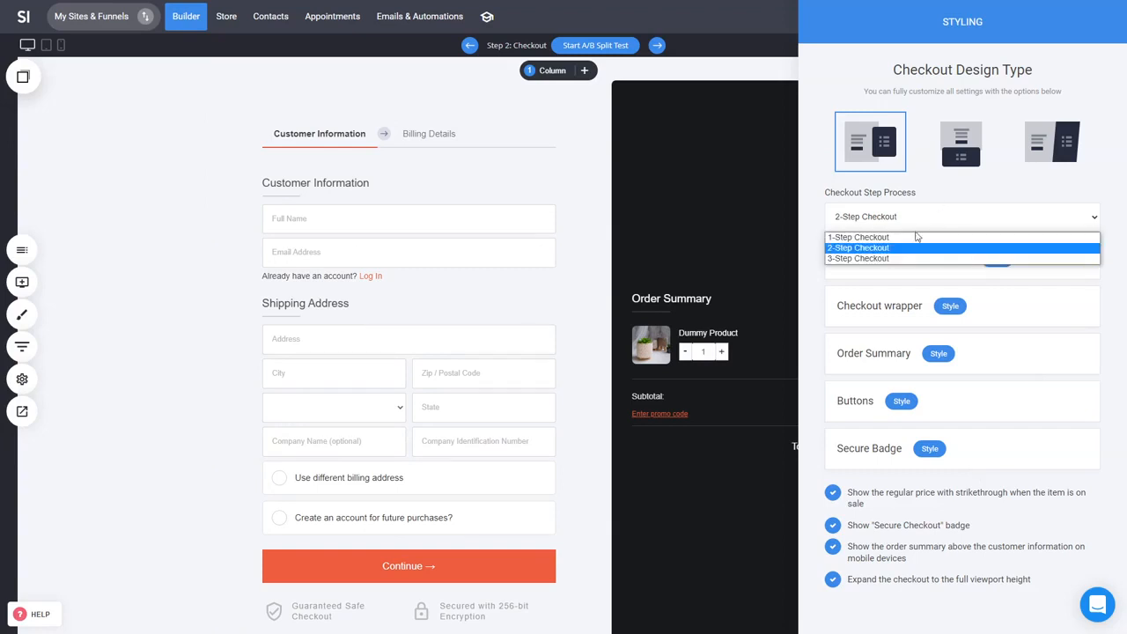
click(889, 258)
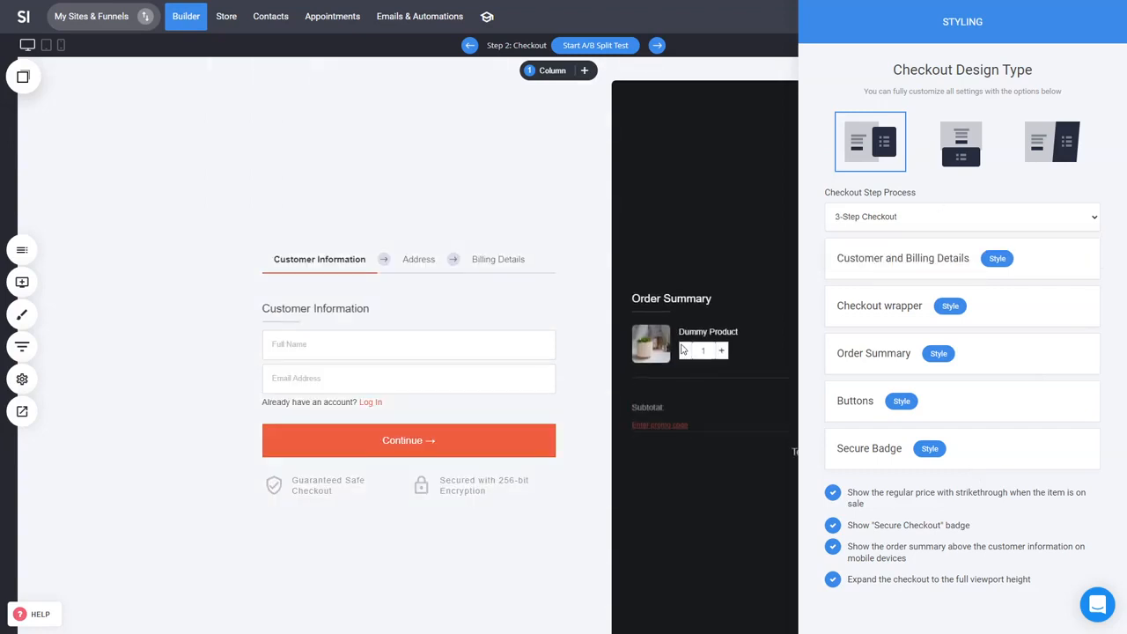
Step: Close the styling panel and save the checkout page
click(683, 350)
click(601, 270)
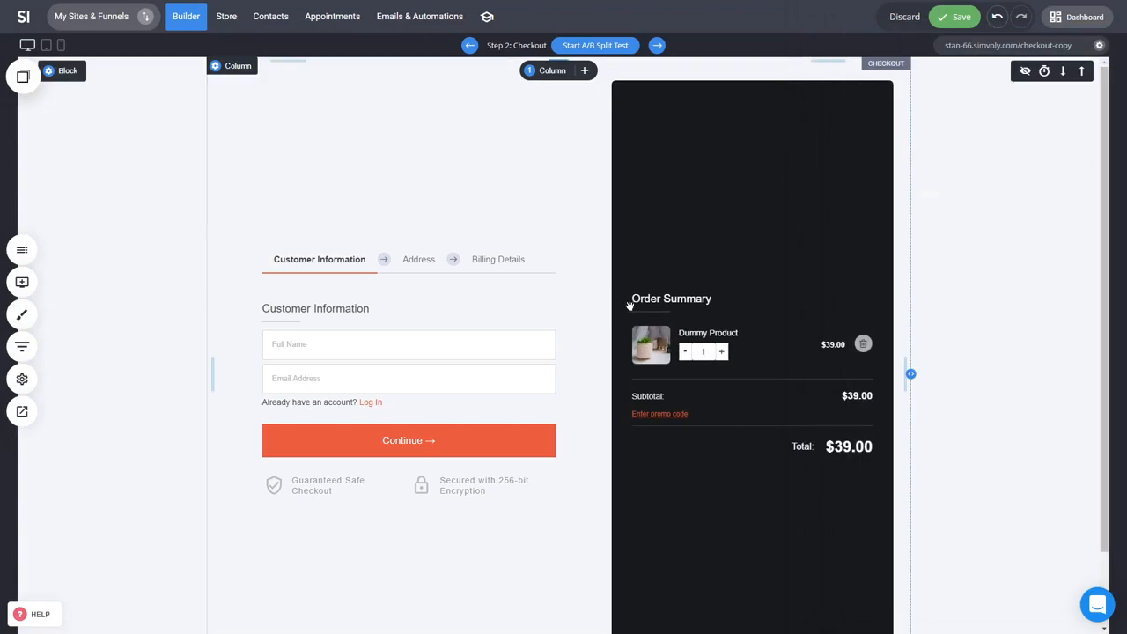
key(ctrl+s)
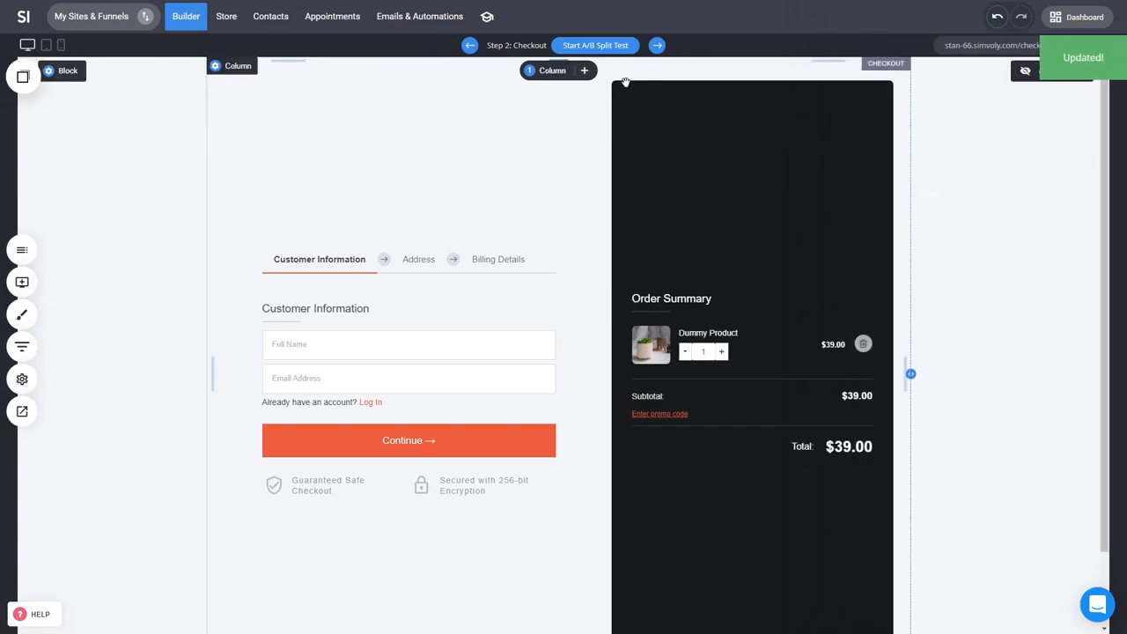
Step: Start an A/B split test for the checkout page
click(604, 52)
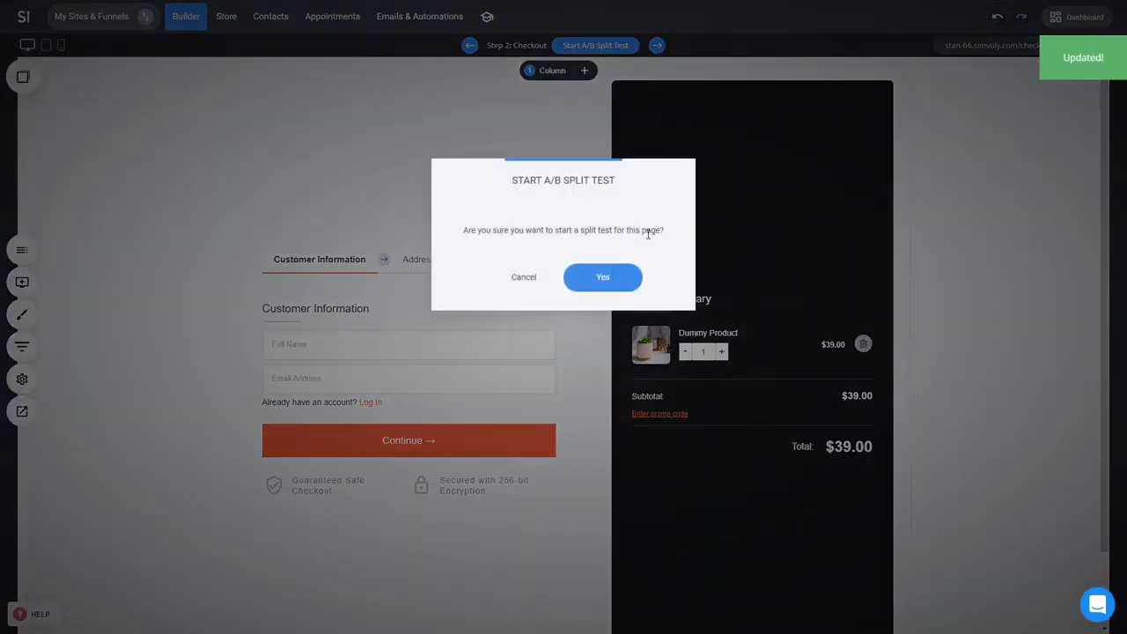
click(601, 275)
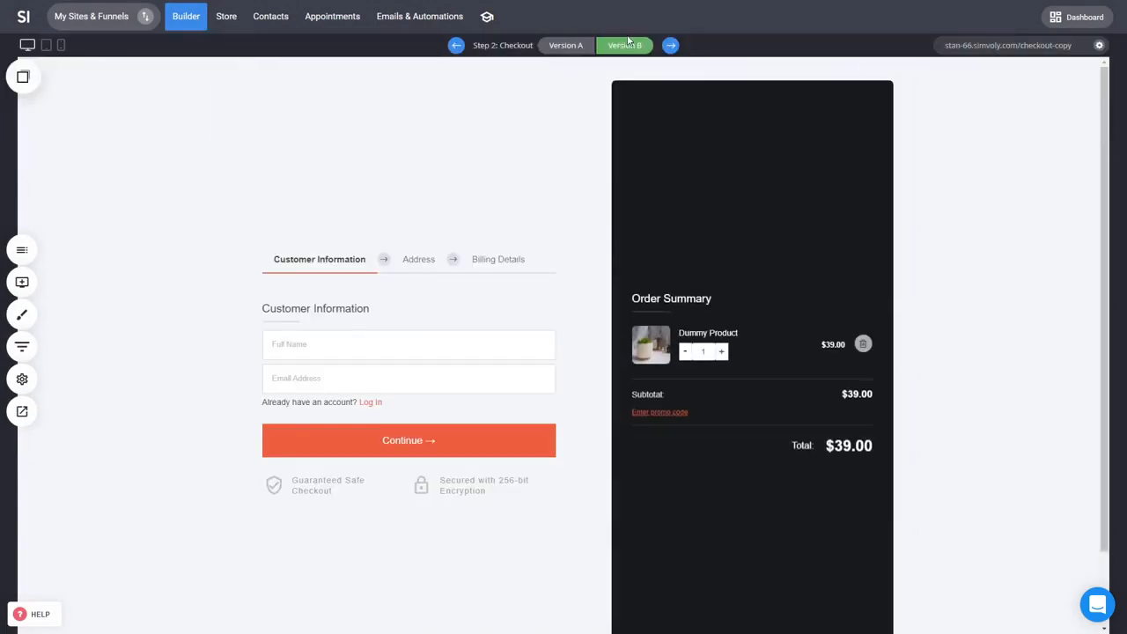
Step: In Version B, set the checkout to 2-Step Checkout with the third, slanted design type and save the page
click(613, 235)
click(937, 201)
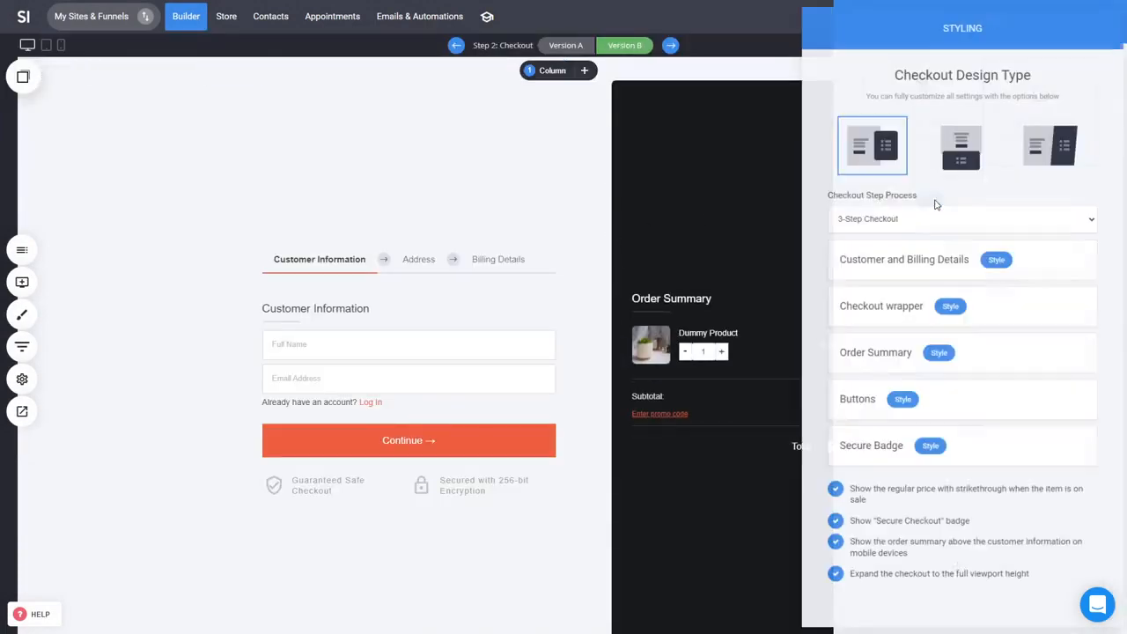
click(934, 217)
click(885, 247)
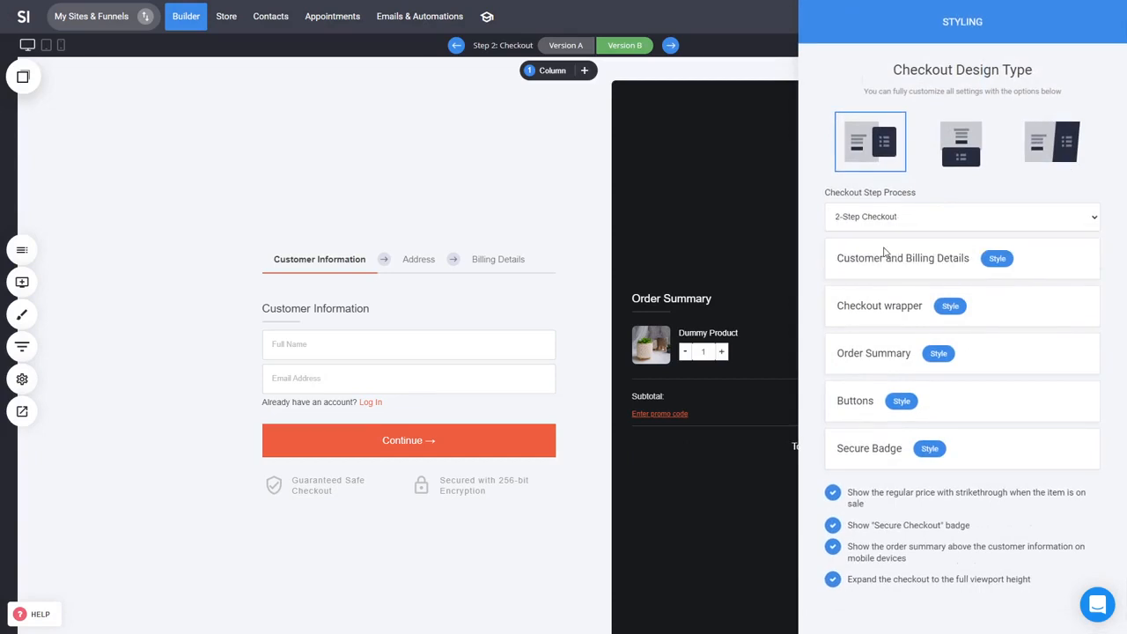
click(1023, 165)
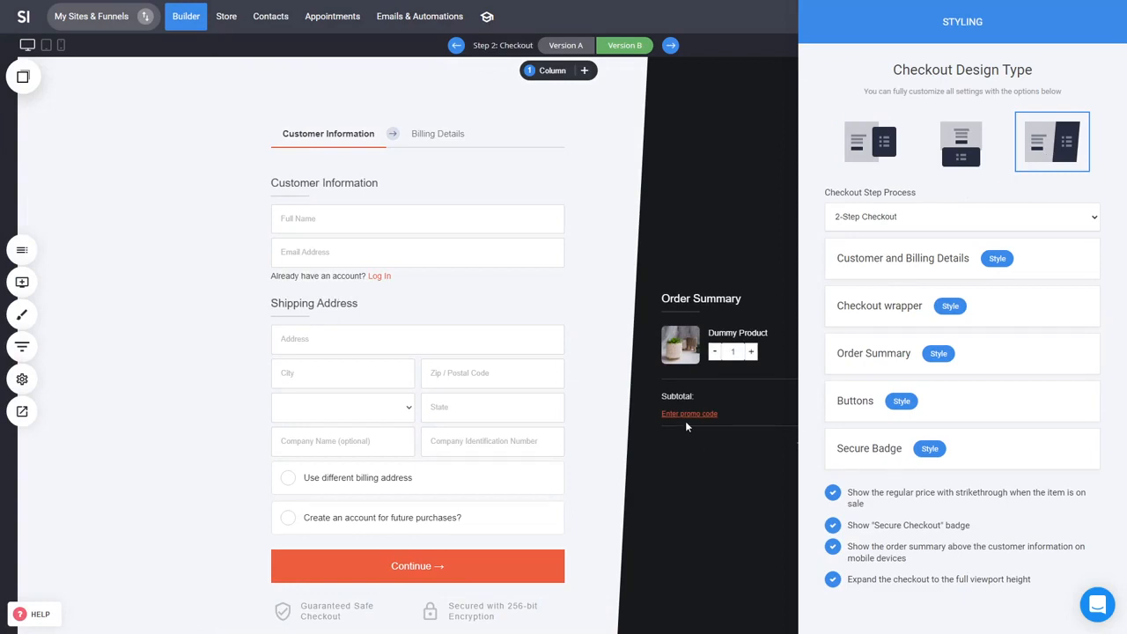
click(642, 390)
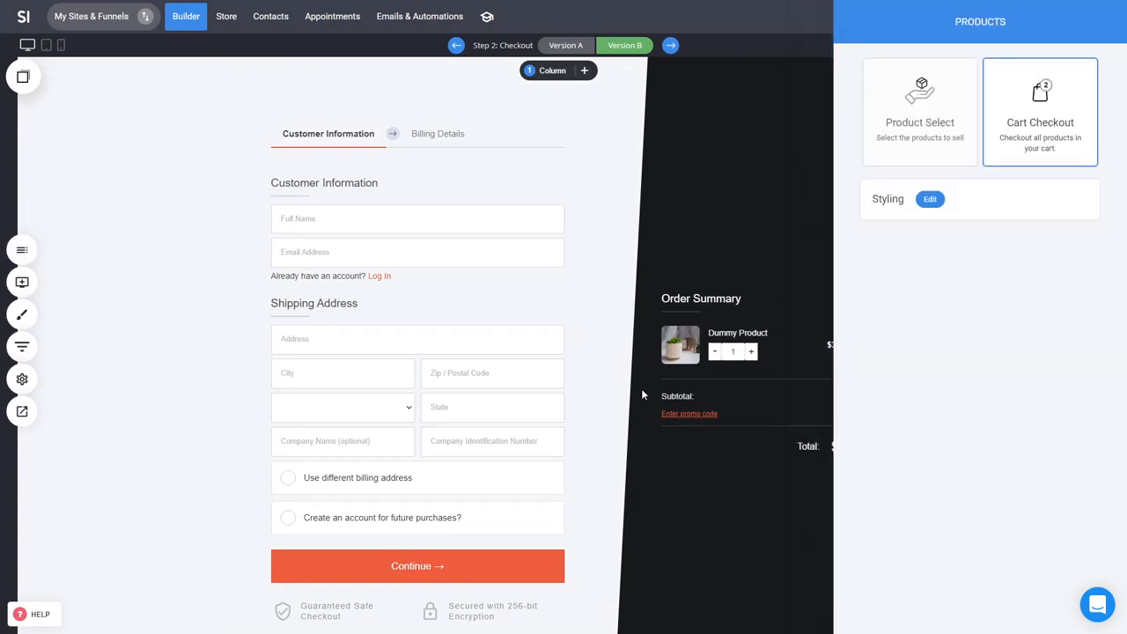
click(662, 336)
click(960, 18)
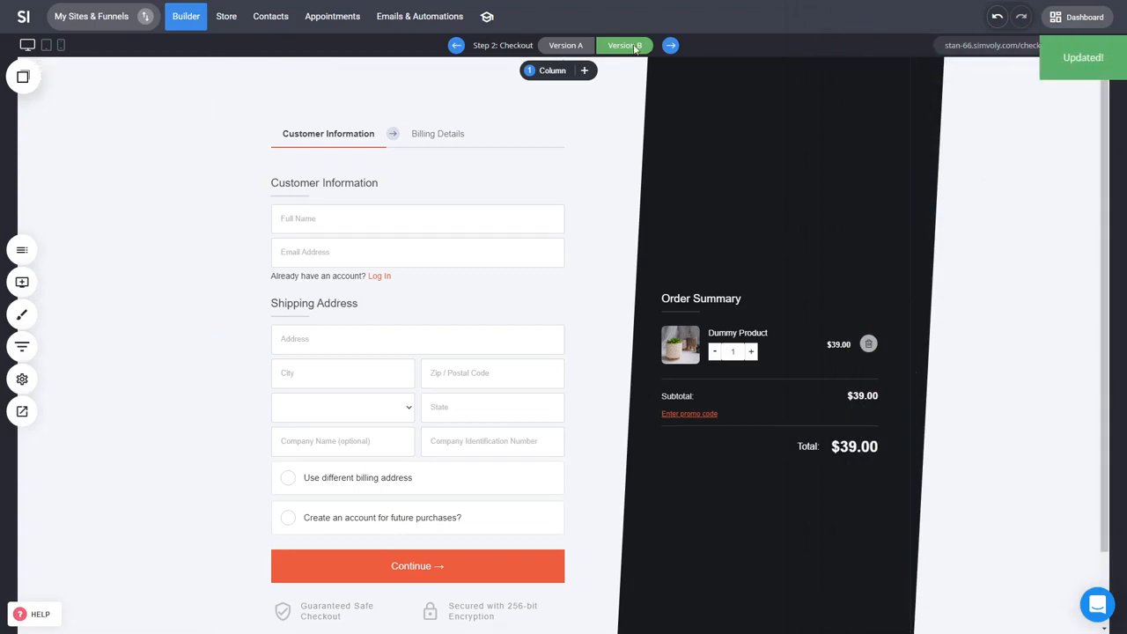
Step: Compare checkout Versions A and B, then review the funnel steps overview
click(574, 48)
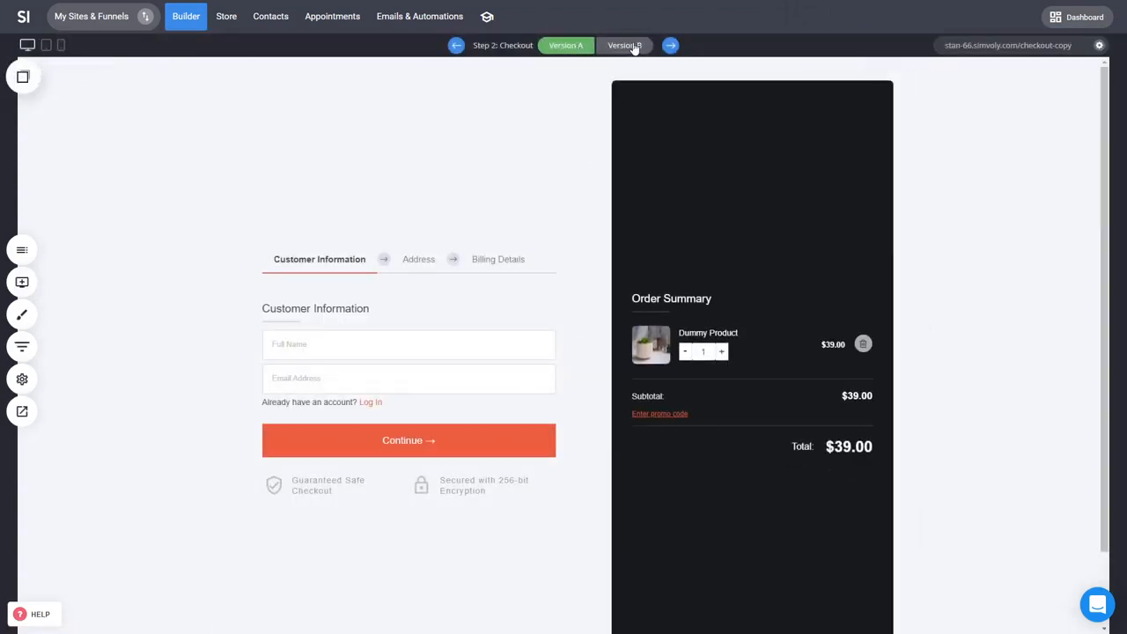
click(632, 46)
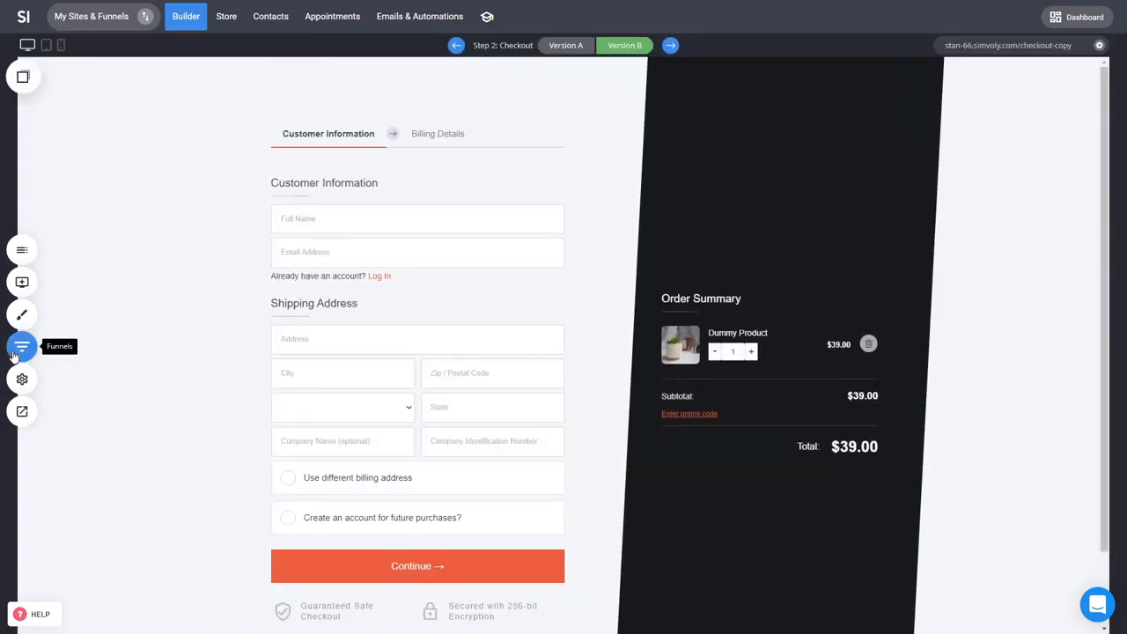
click(22, 347)
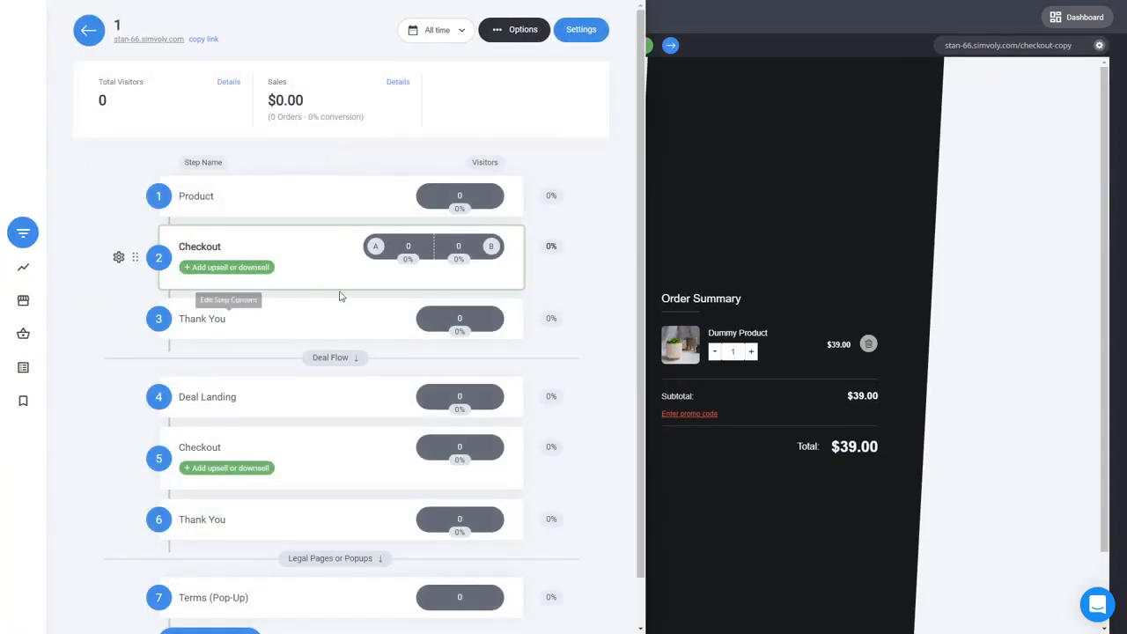
mouse_move(411, 266)
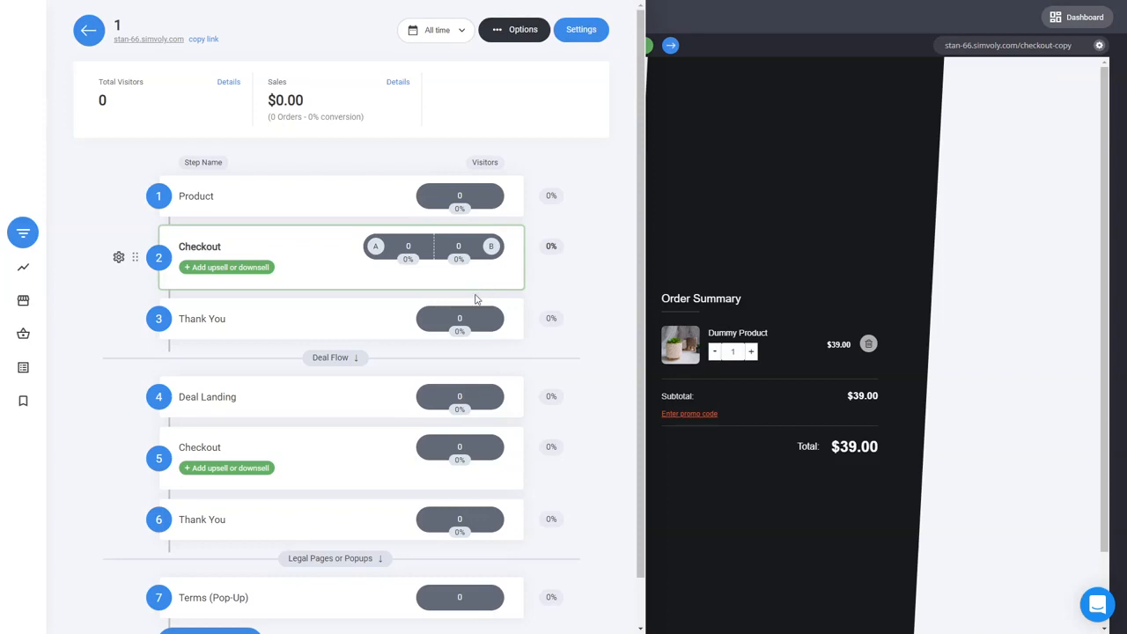
mouse_move(489, 204)
click(719, 218)
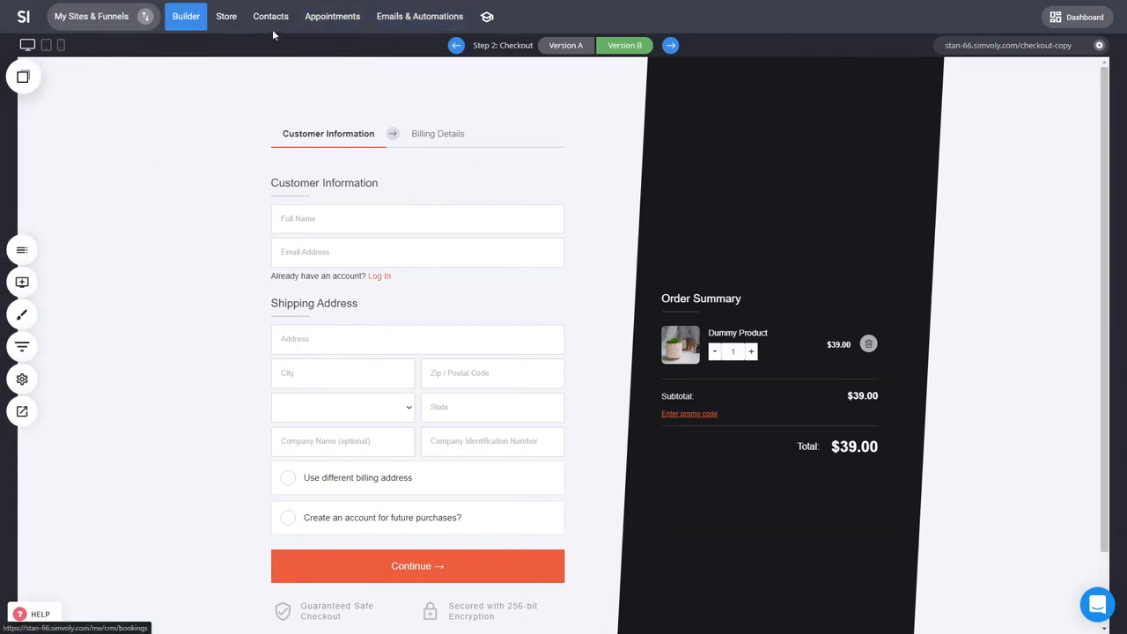
Step: In the store settings, add Bank Transfer as a payment provider
click(226, 19)
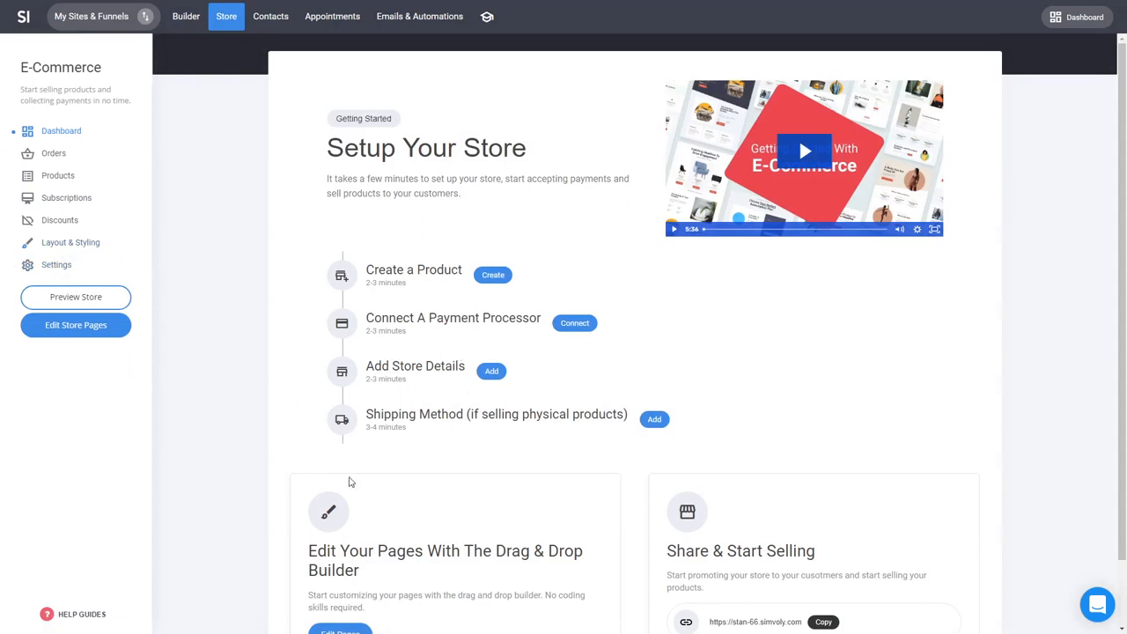
click(53, 264)
click(705, 119)
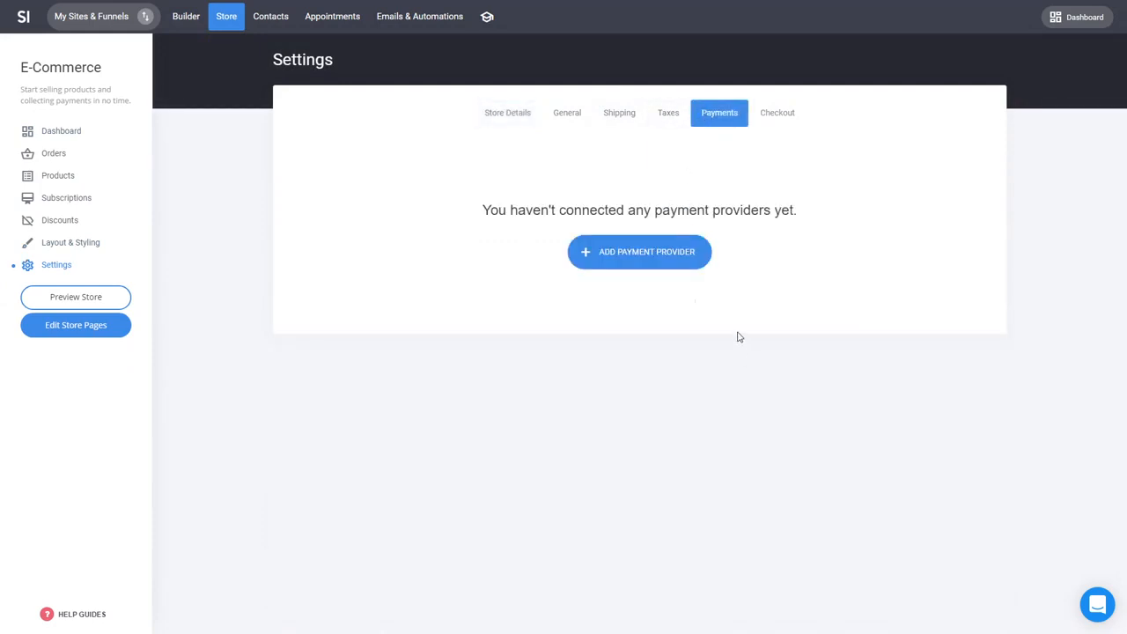
click(636, 253)
scroll(529, 306, down, 2)
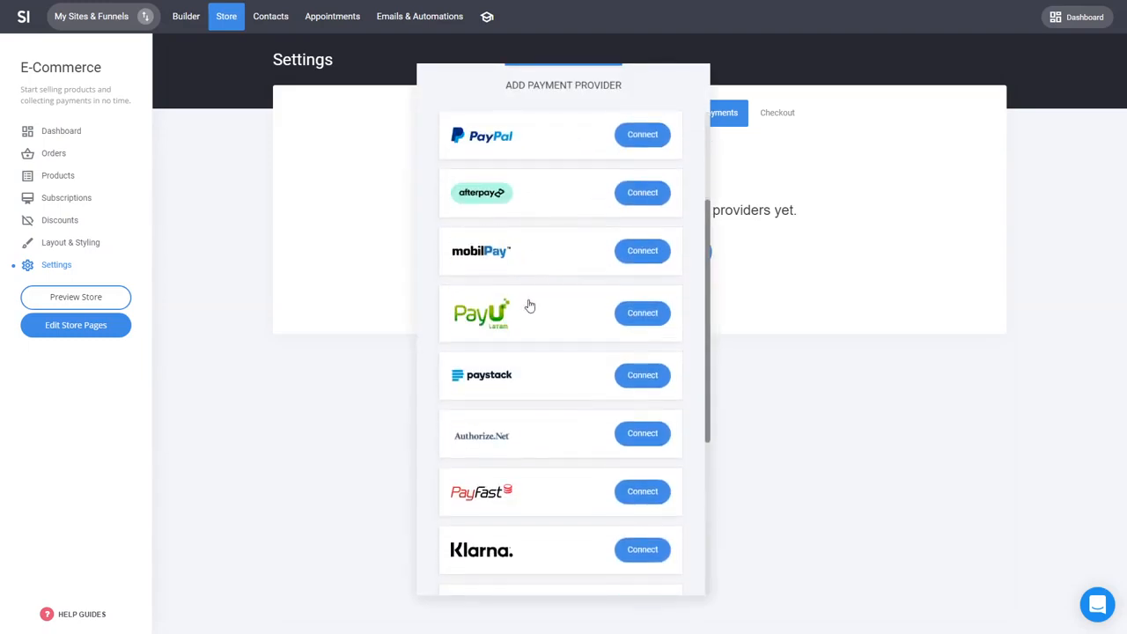
scroll(534, 484, up, 3)
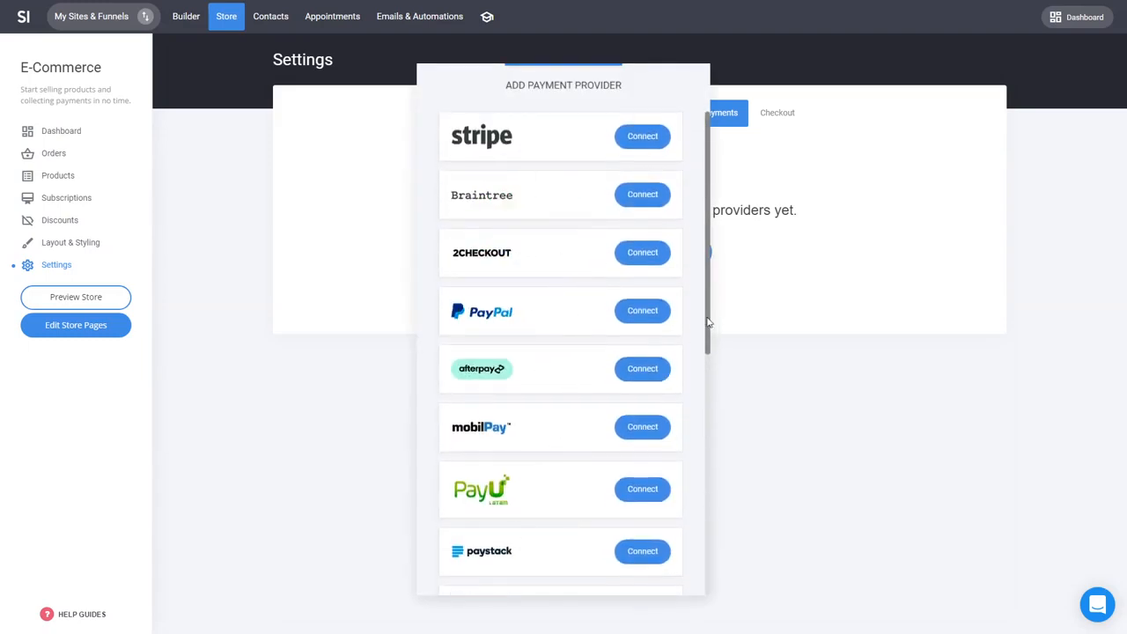
scroll(653, 351, down, 4)
scroll(656, 352, down, 2)
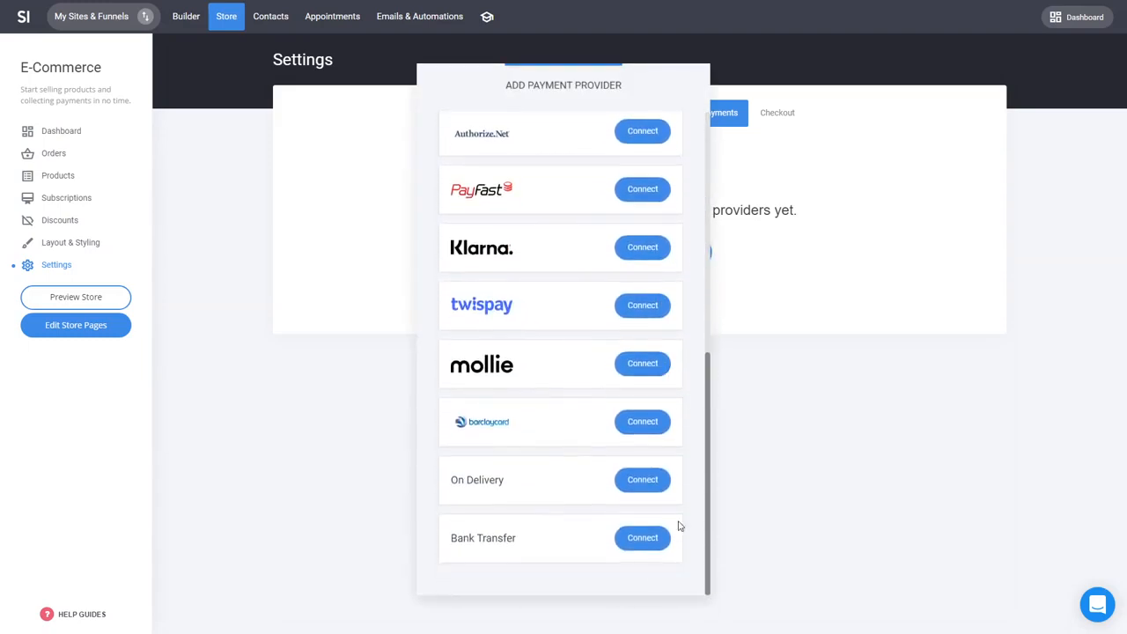
click(646, 546)
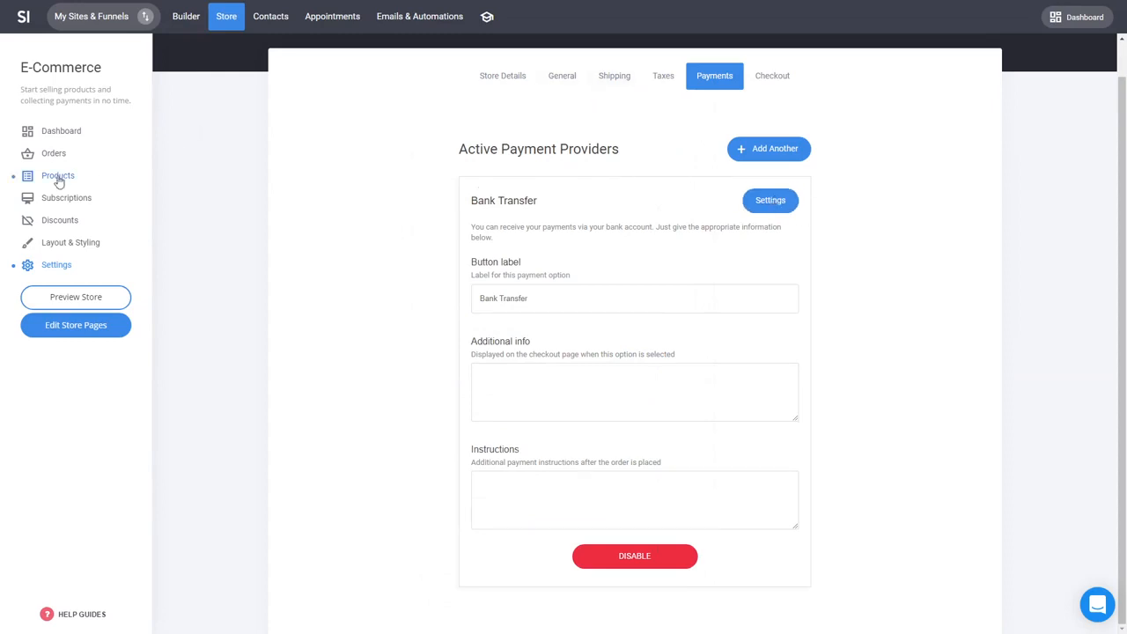
Step: Add a global shipping option named Shipping Option with a shipping cost of $5
click(617, 81)
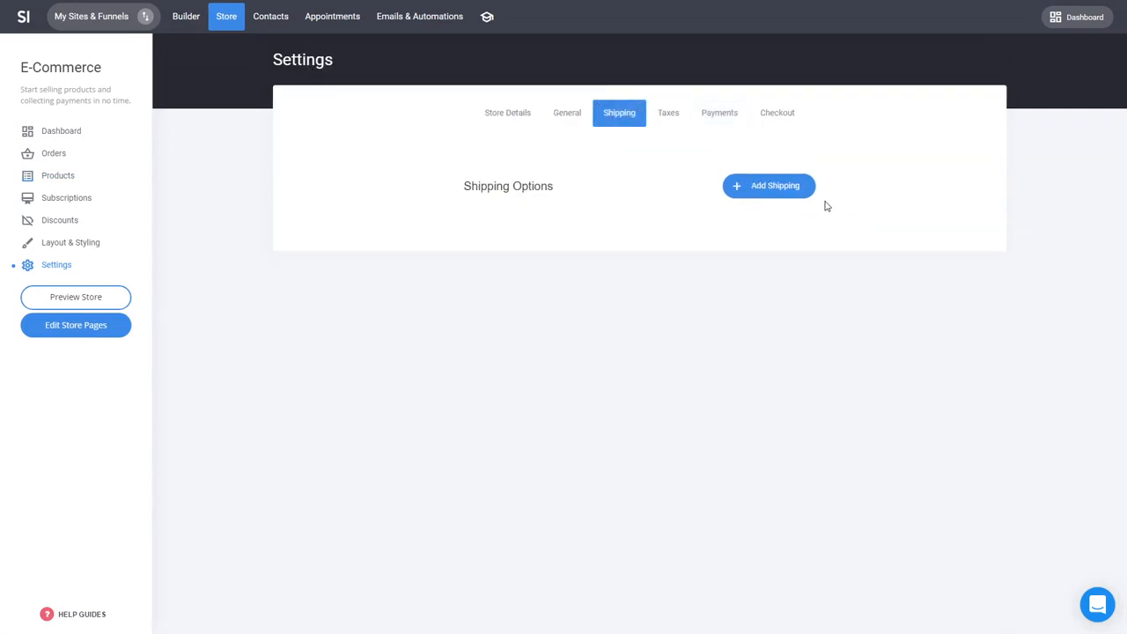
click(776, 191)
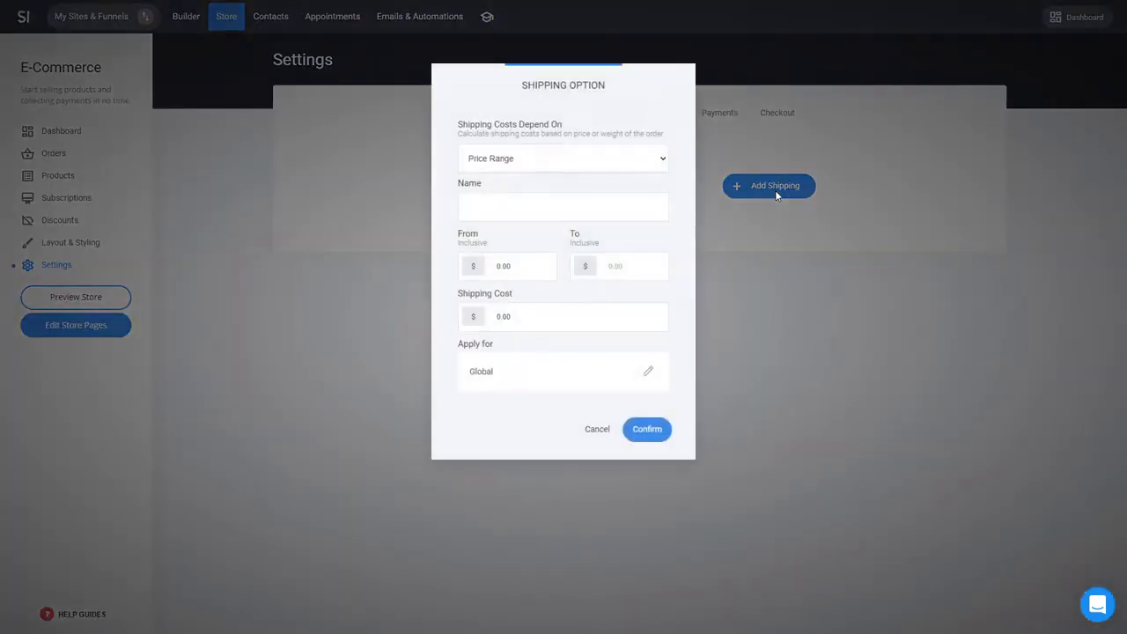
click(623, 202)
text(Shipping Option)
drag(537, 318, 183, 299)
text(5)
click(644, 430)
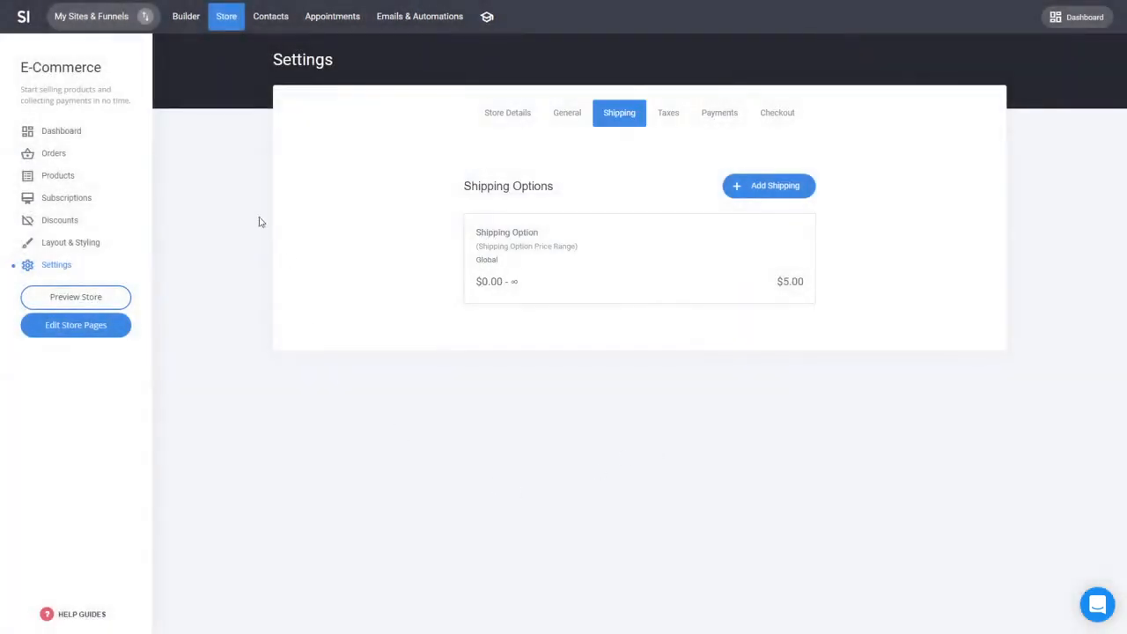
Step: Preview the funnel, add Dummy Product 2 to the cart, and proceed to checkout
click(183, 21)
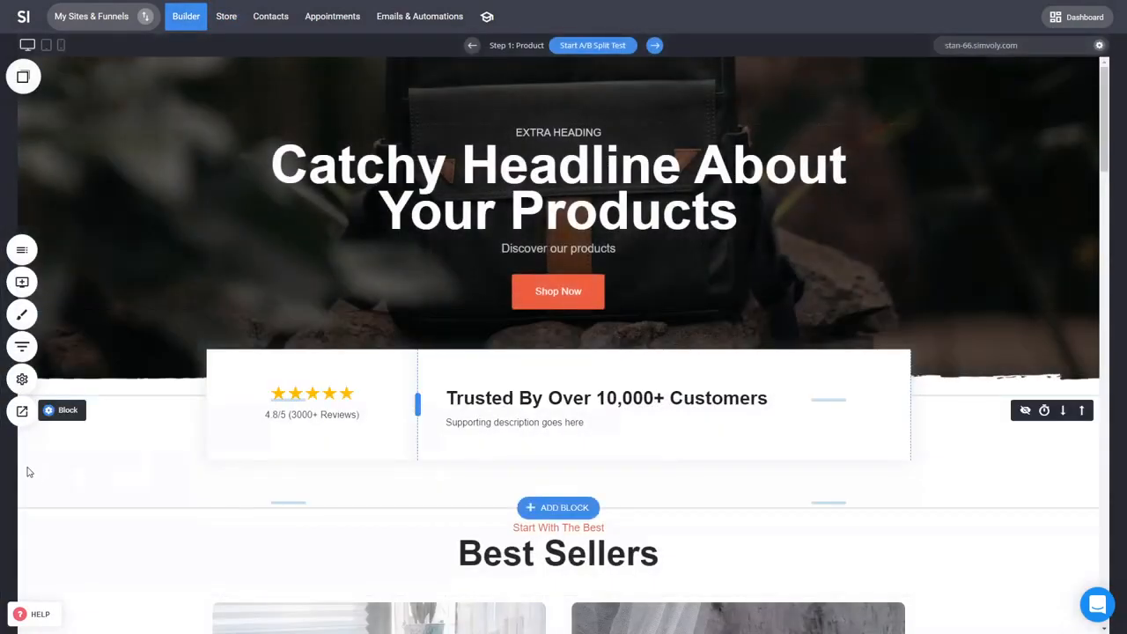
click(22, 421)
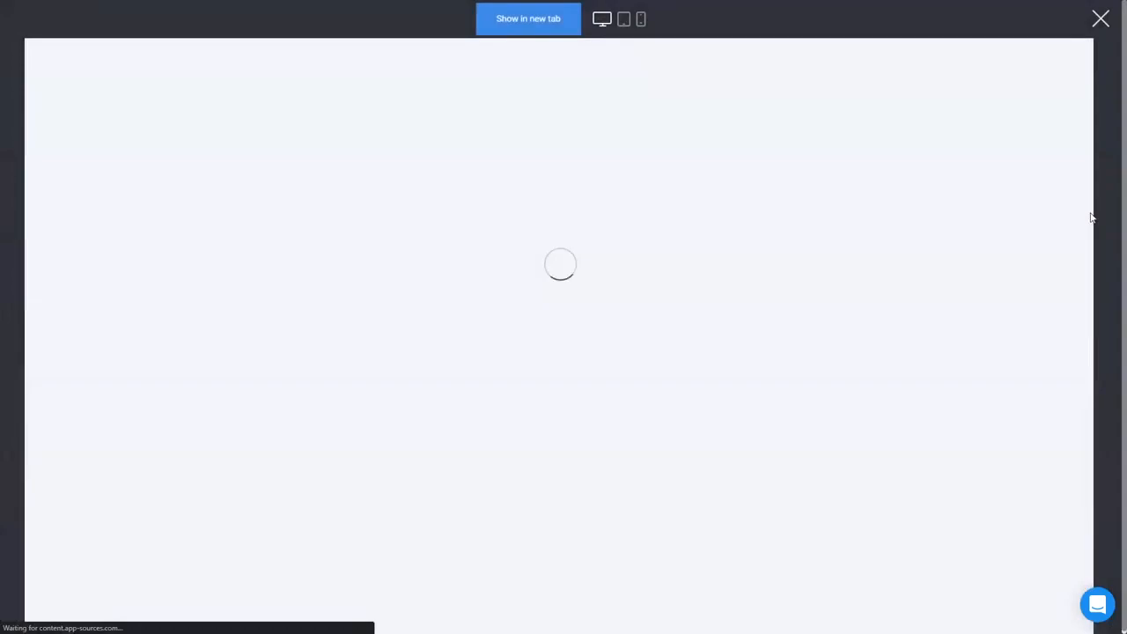
scroll(843, 279, down, 3)
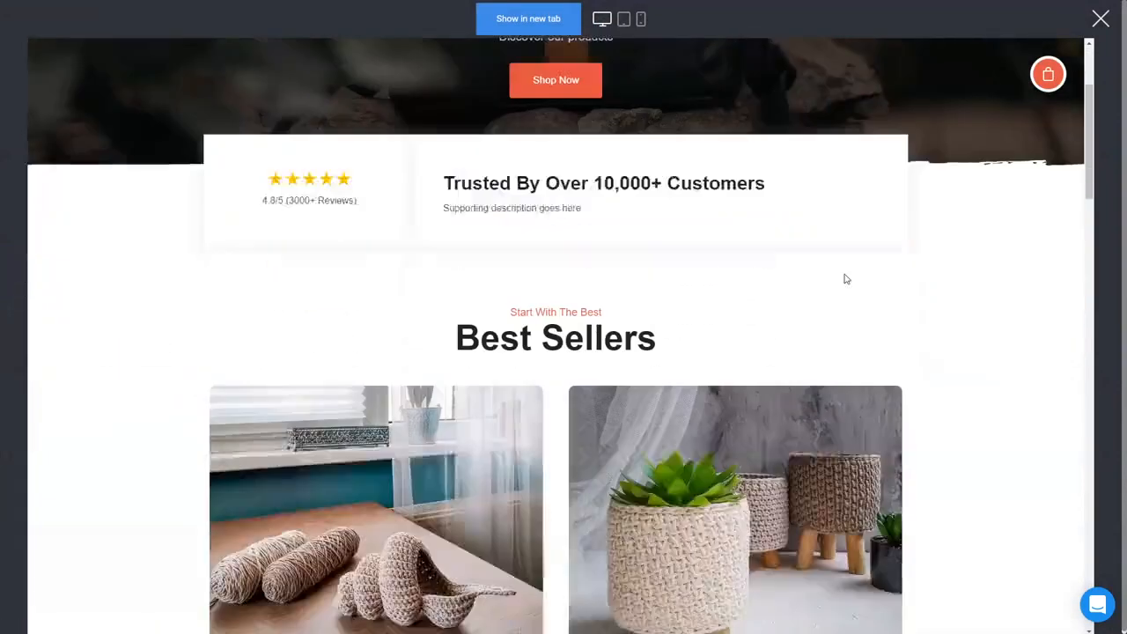
click(1048, 74)
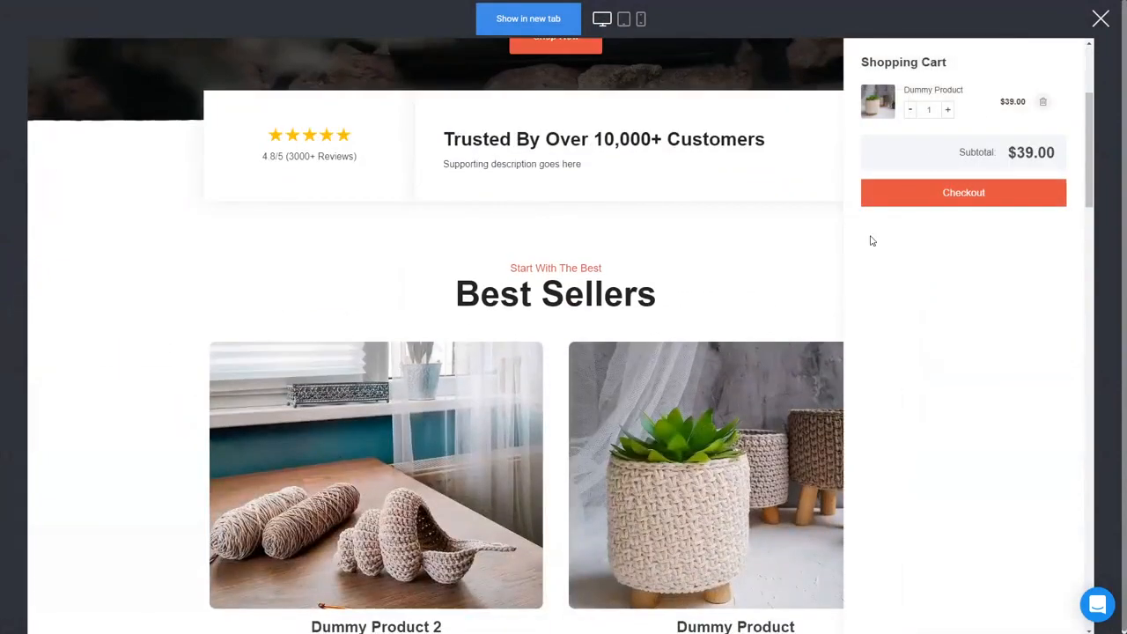
click(803, 277)
scroll(748, 334, down, 3)
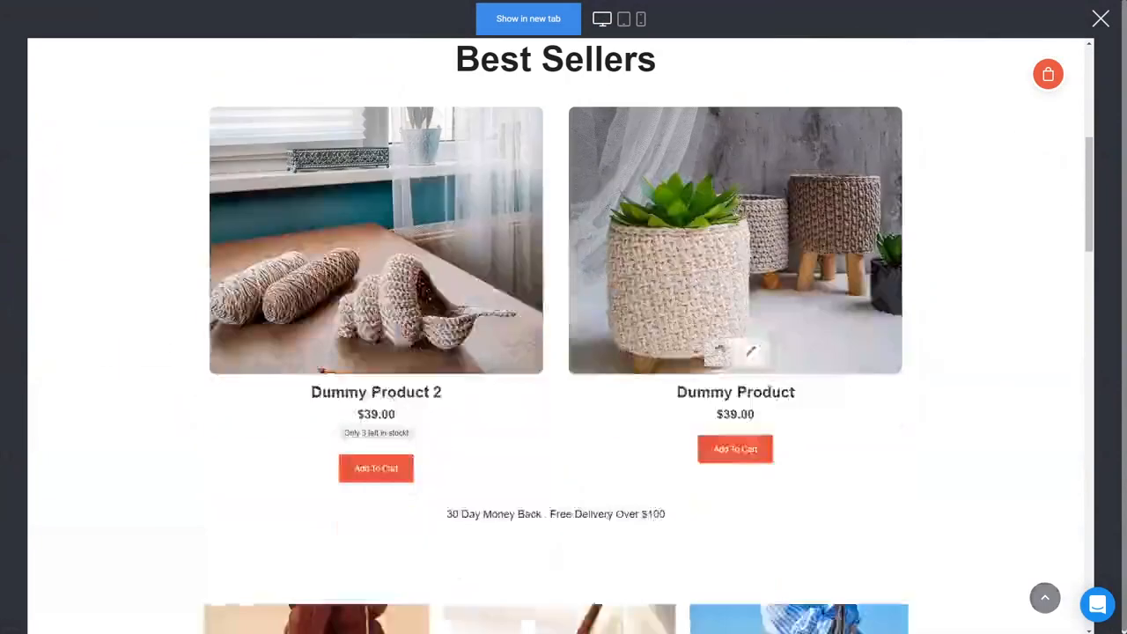
click(382, 474)
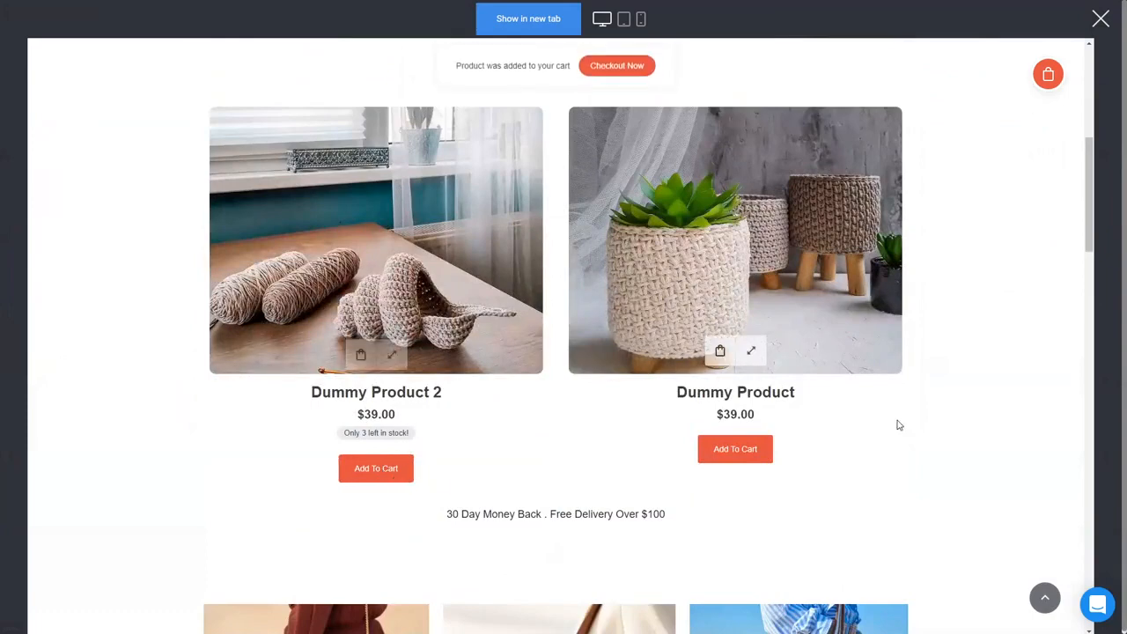
click(1047, 74)
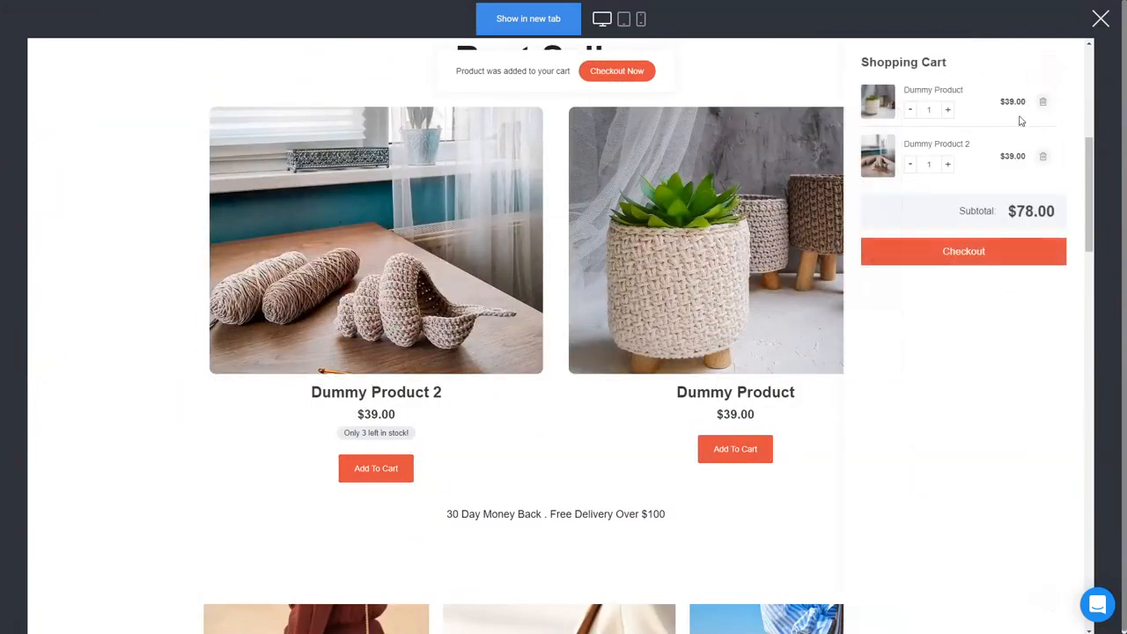
click(958, 253)
Step: Fill in a test full name and e-mail address on the checkout and continue
click(405, 309)
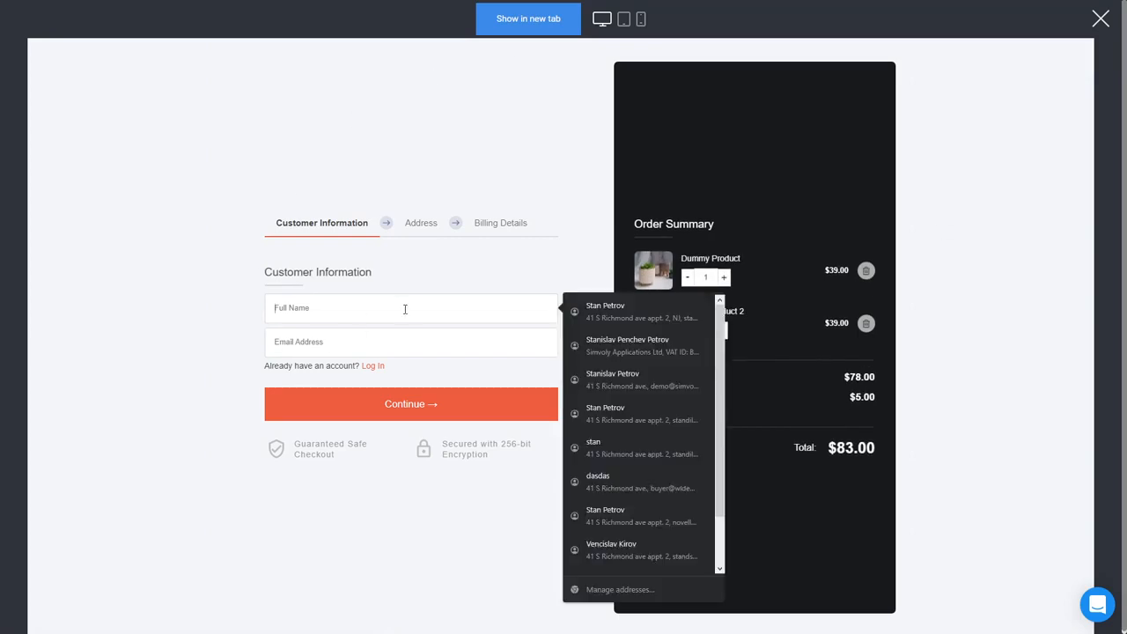
text(dasdasda)
click(308, 347)
text(dasdasd)
click(384, 380)
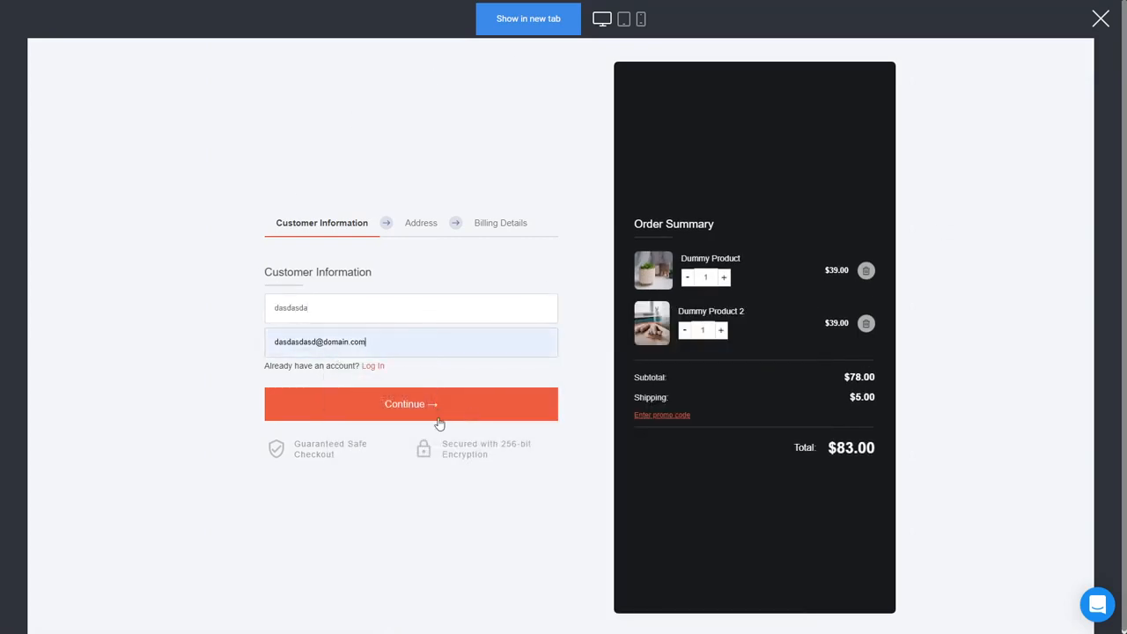
click(439, 419)
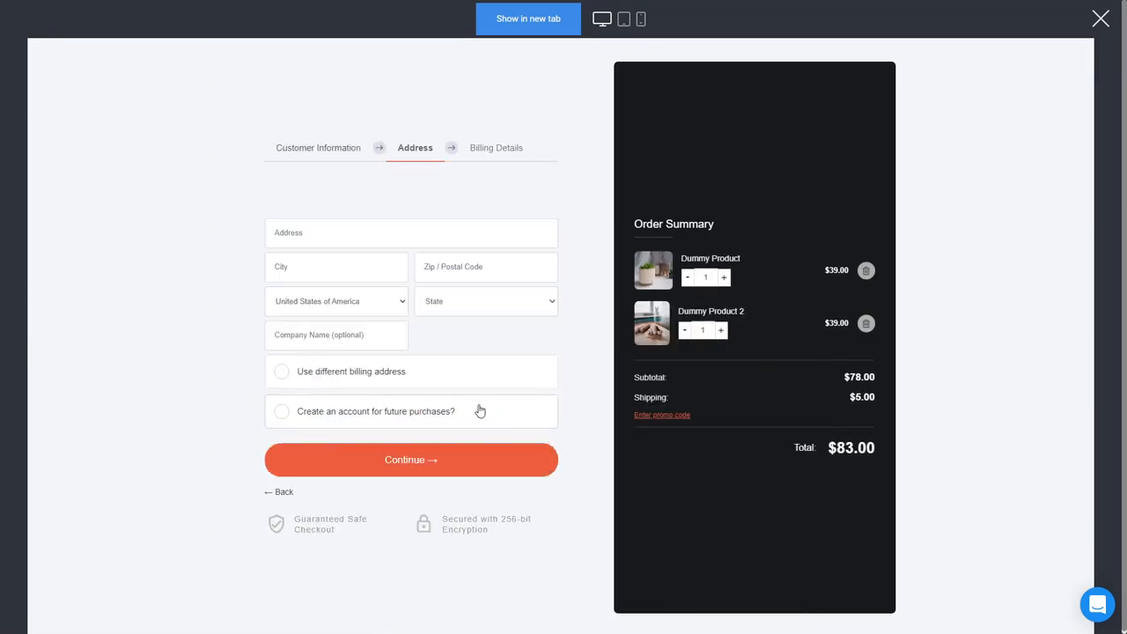
Step: Enter a test shipping address, city and postal code and continue to billing details
click(375, 232)
text(dsa)
click(285, 277)
text(asdsad)
click(470, 277)
text(dsada)
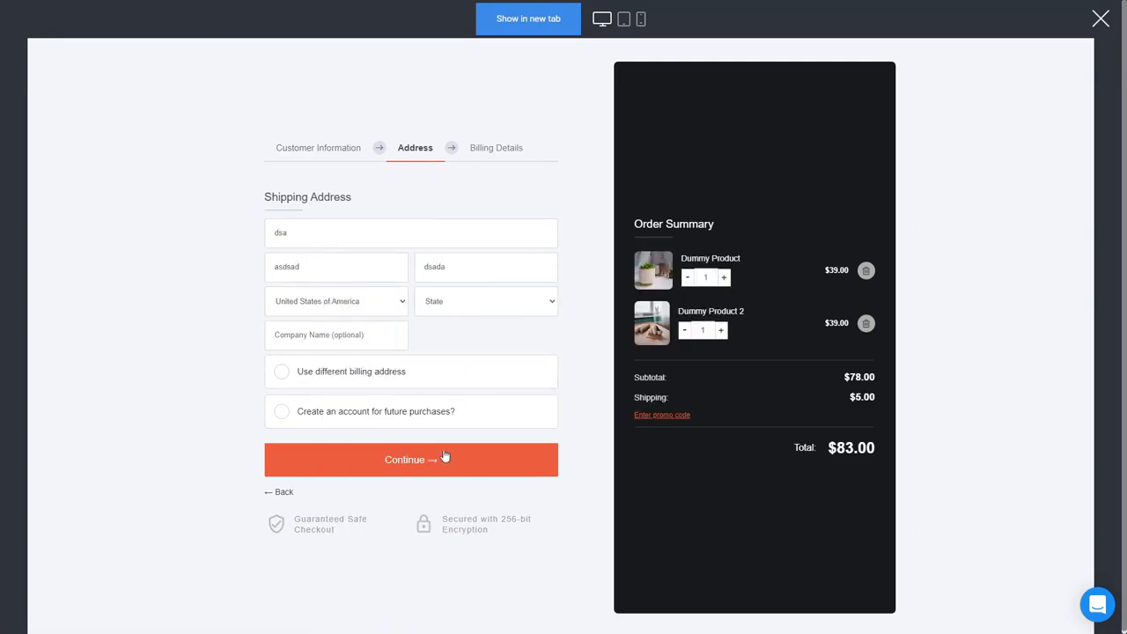
click(445, 456)
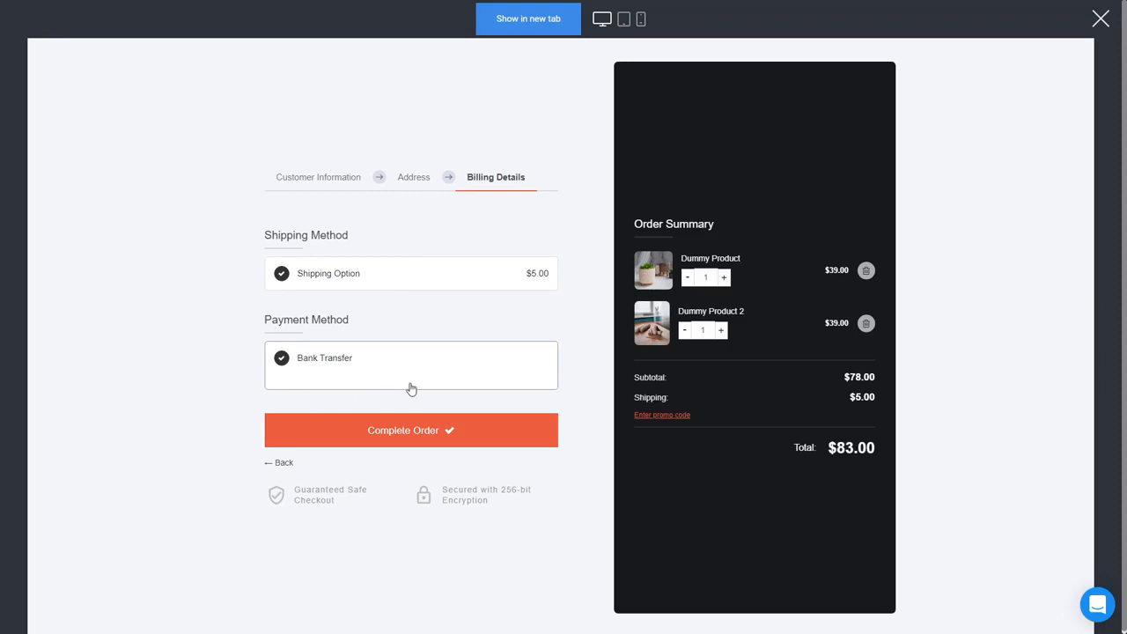
Step: Complete the order, close the preview, and open the funnel overview
click(453, 436)
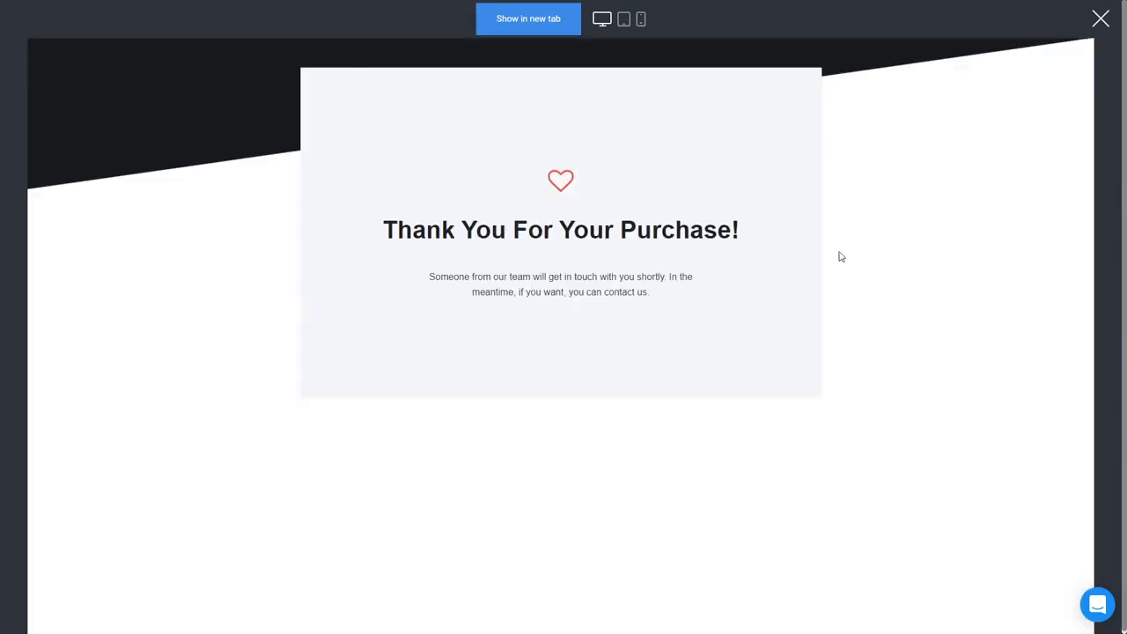
click(1100, 18)
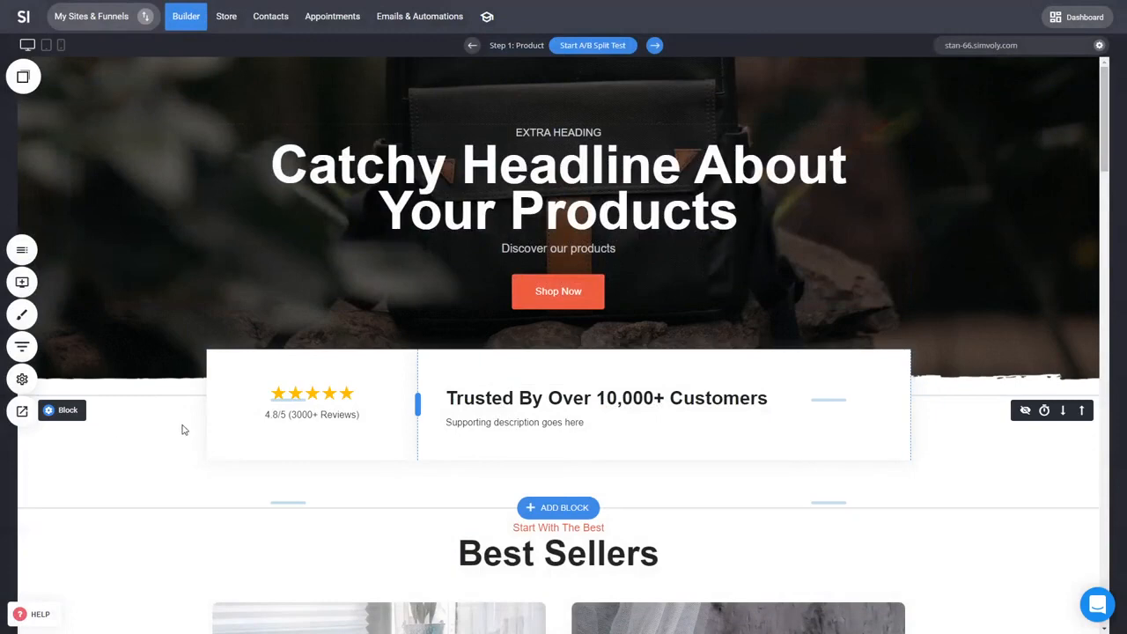
click(22, 350)
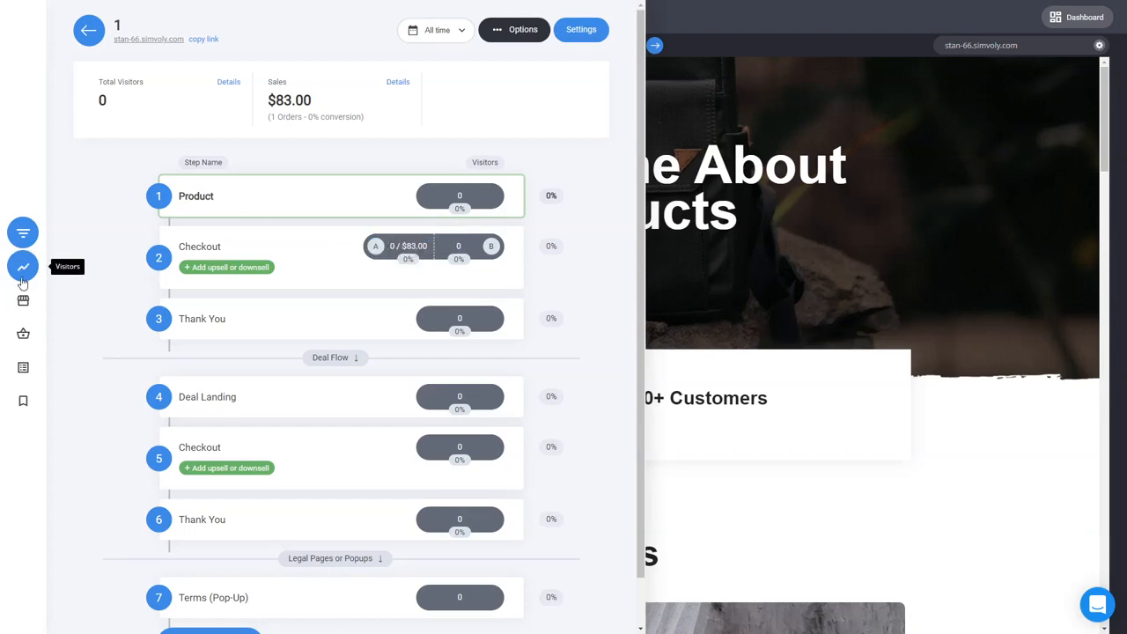
Step: Open the funnel's orders and inspect the test order's invoice details and products
click(24, 333)
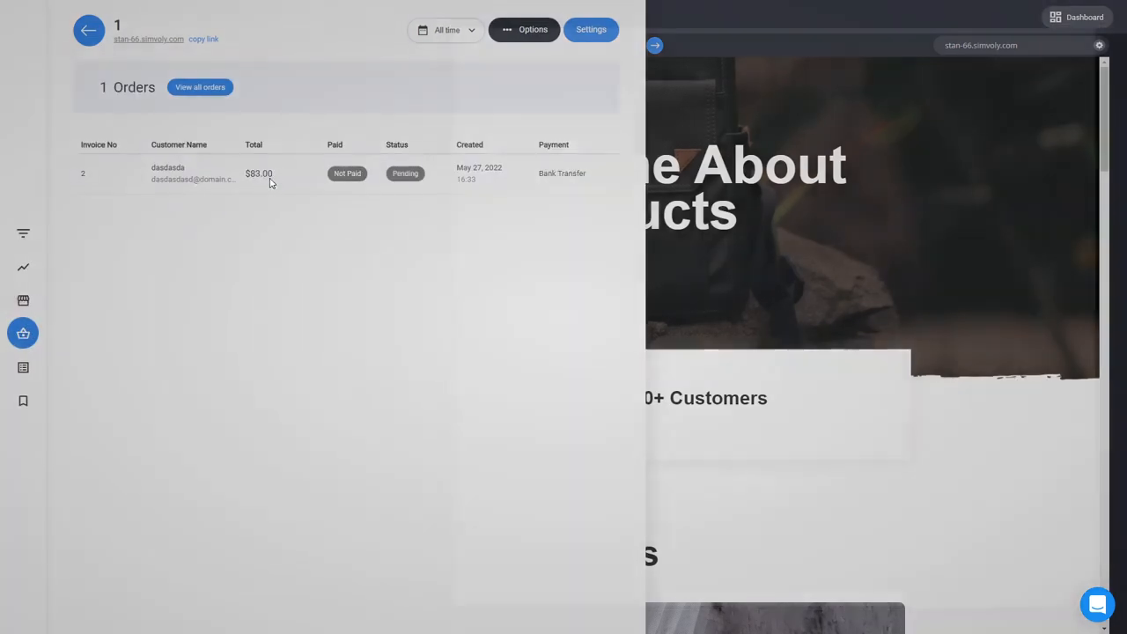
click(271, 181)
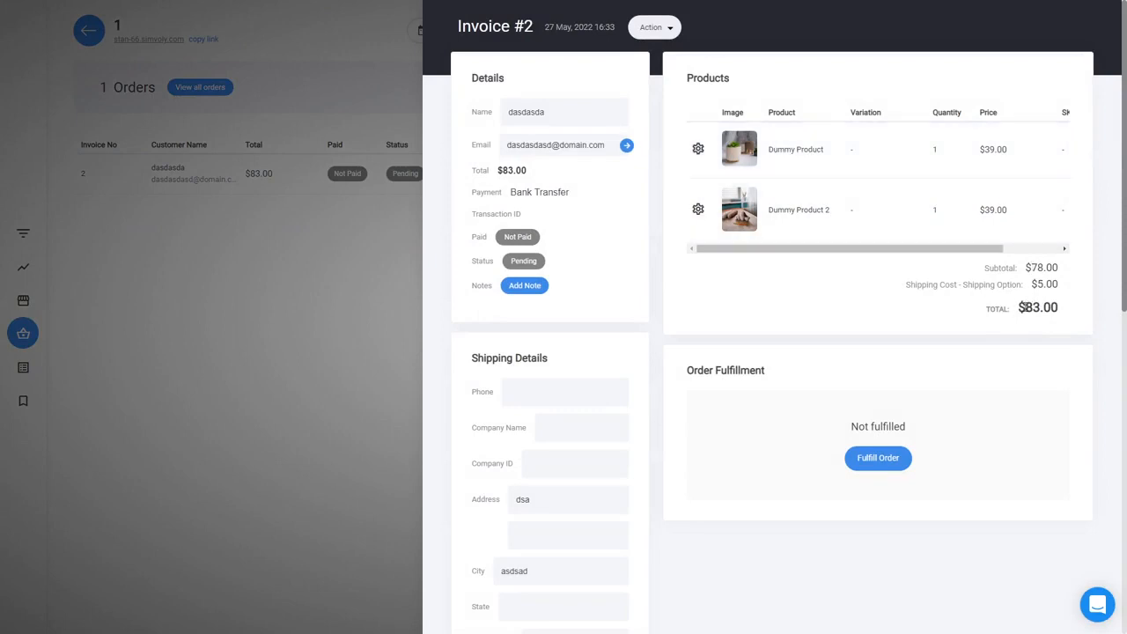
drag(1026, 307, 1069, 313)
click(1062, 322)
click(341, 290)
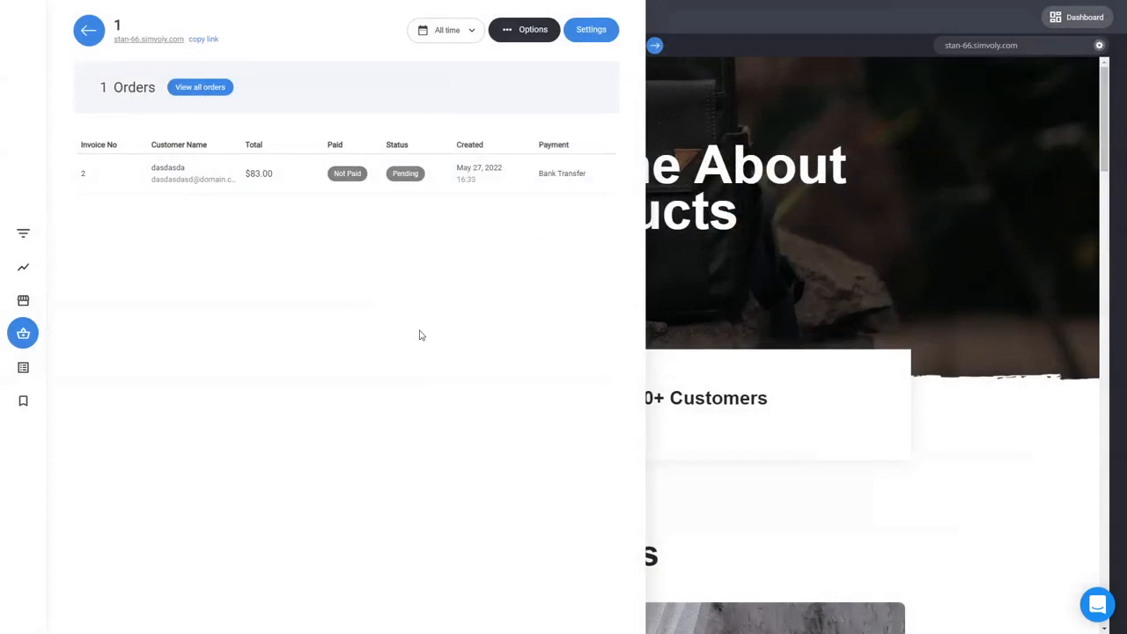
Step: Review the funnel's sales overview, upsells and downsells, orders, products, top performers and top sources statistics
click(23, 300)
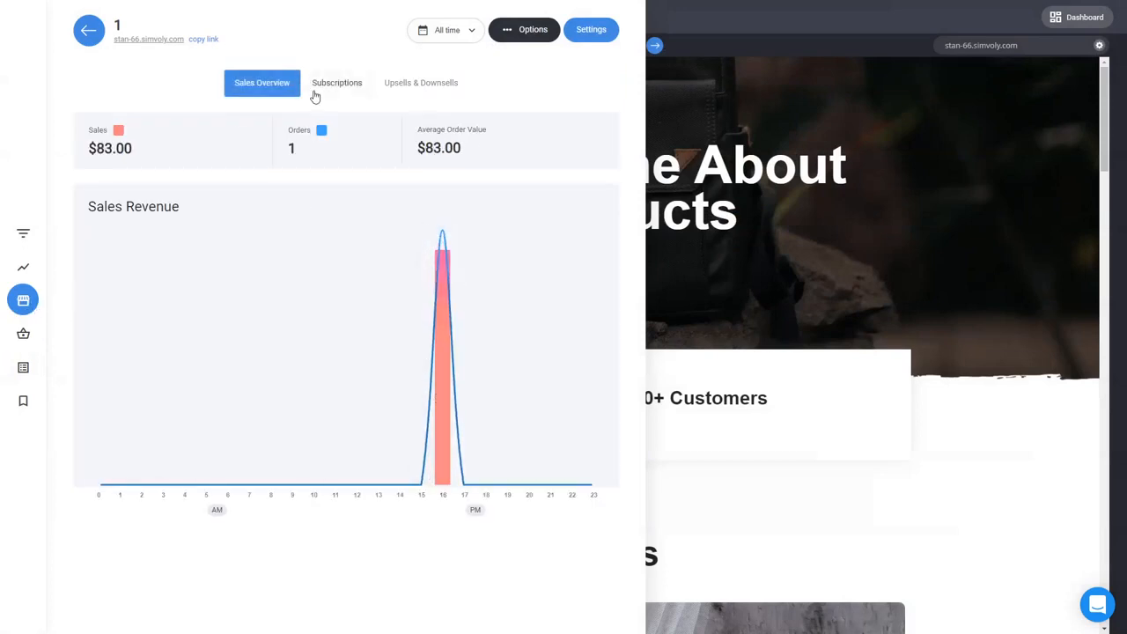
click(378, 84)
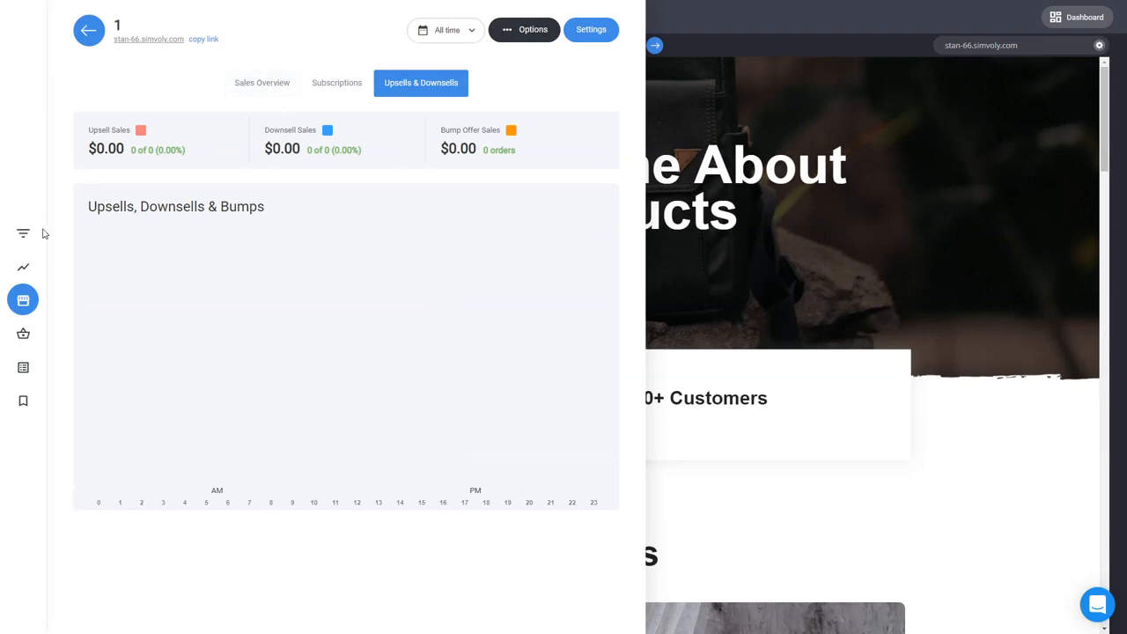
click(24, 333)
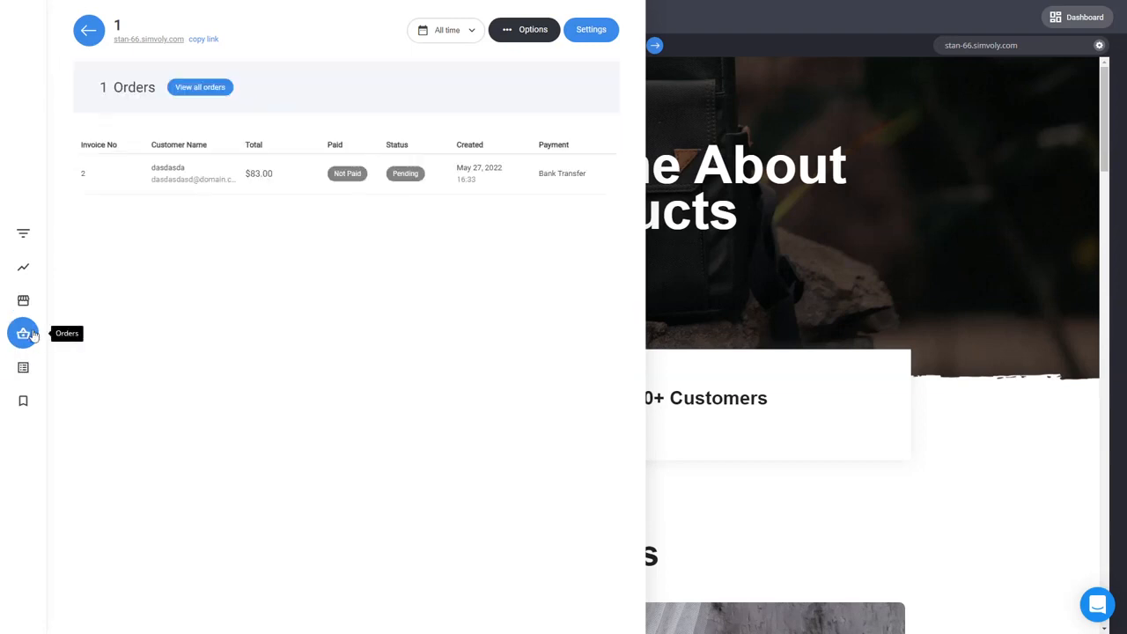
click(23, 368)
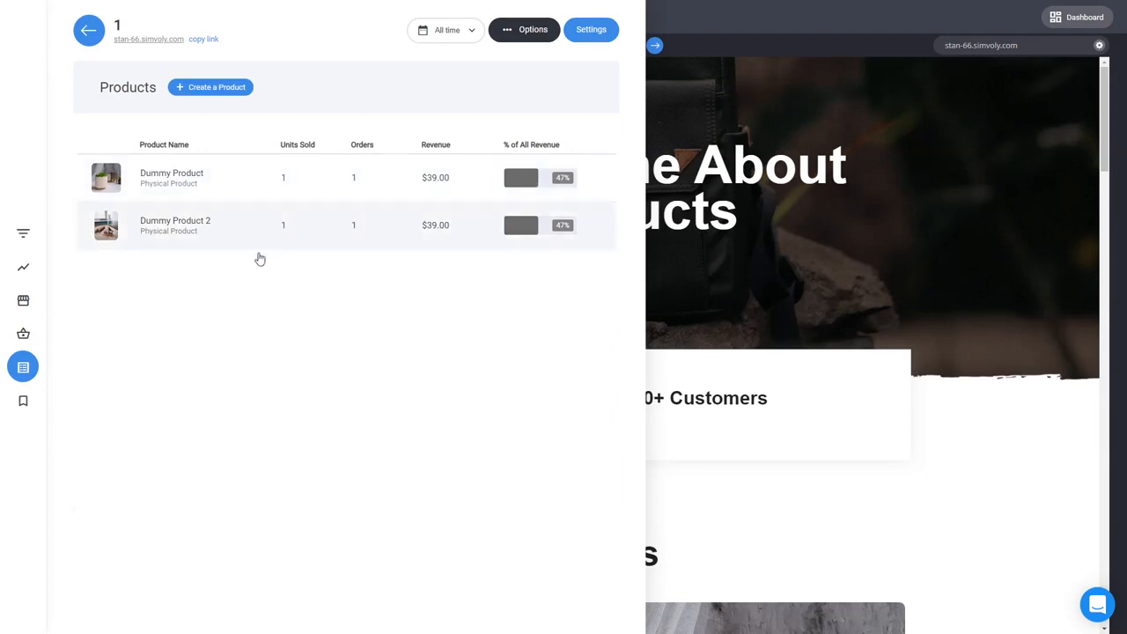
click(22, 399)
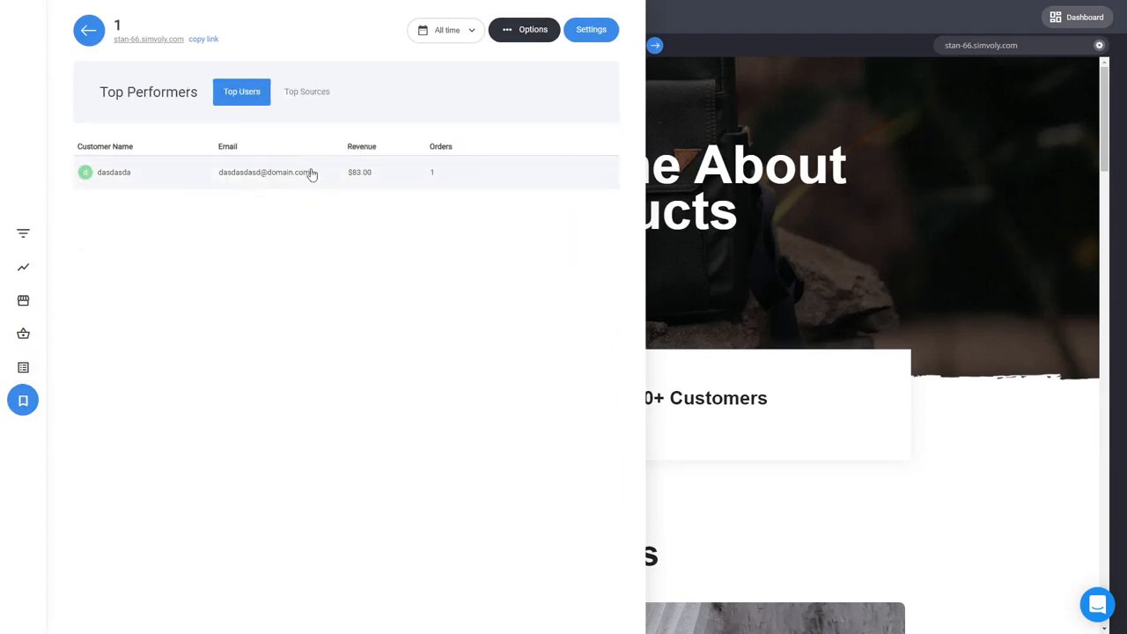
click(308, 97)
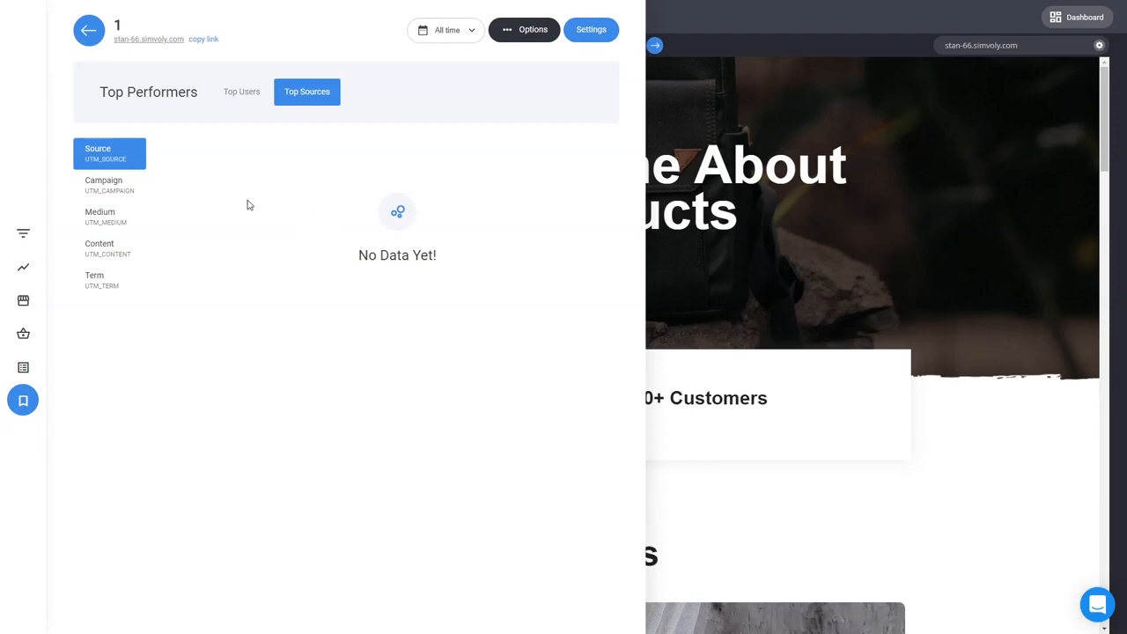
click(26, 269)
click(26, 234)
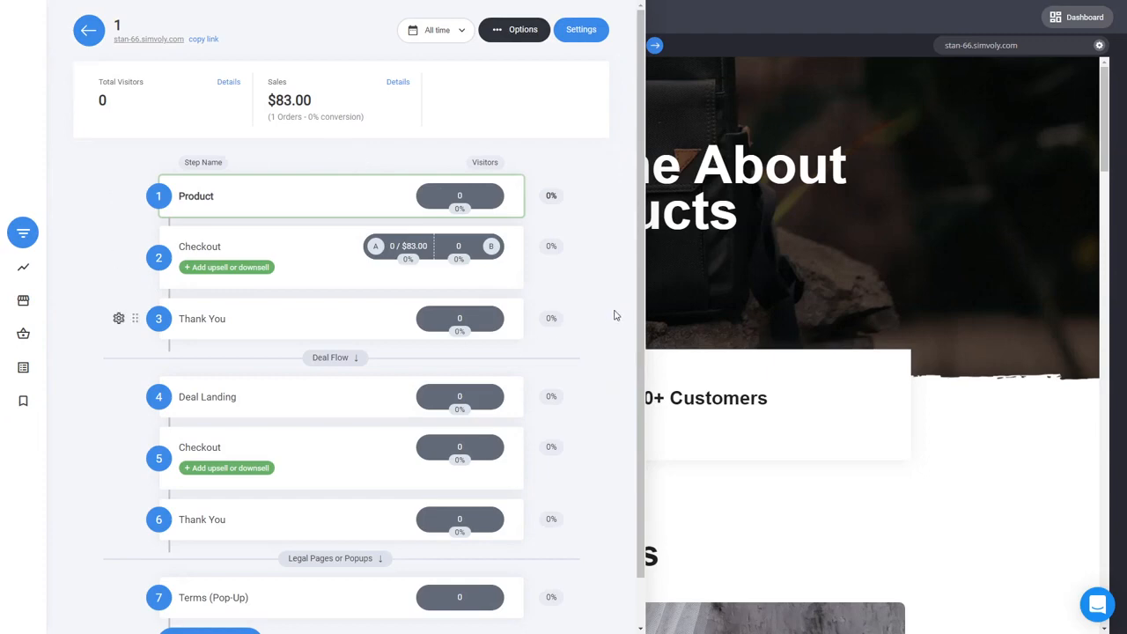
Step: Open the Store dashboard and set its date range to Today
click(650, 290)
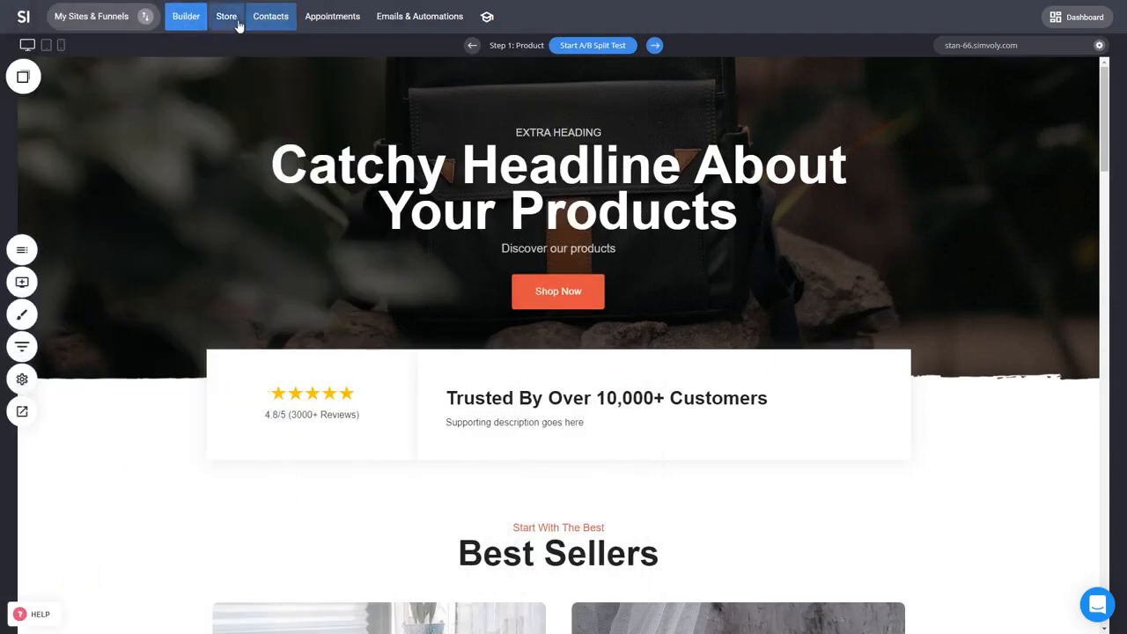
click(236, 21)
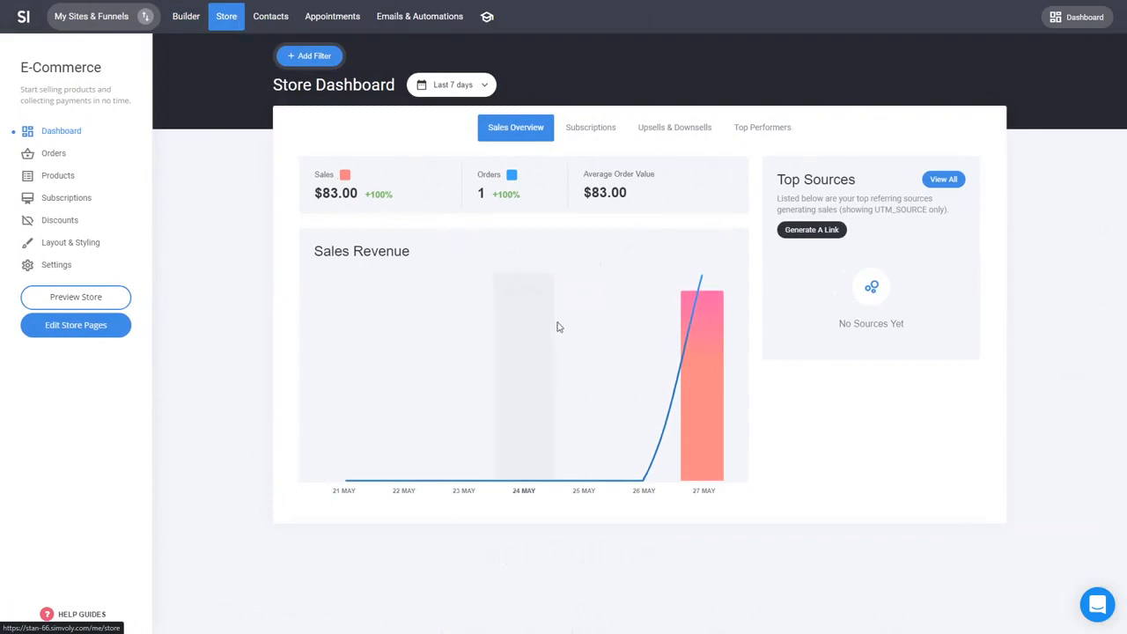
click(479, 89)
click(487, 116)
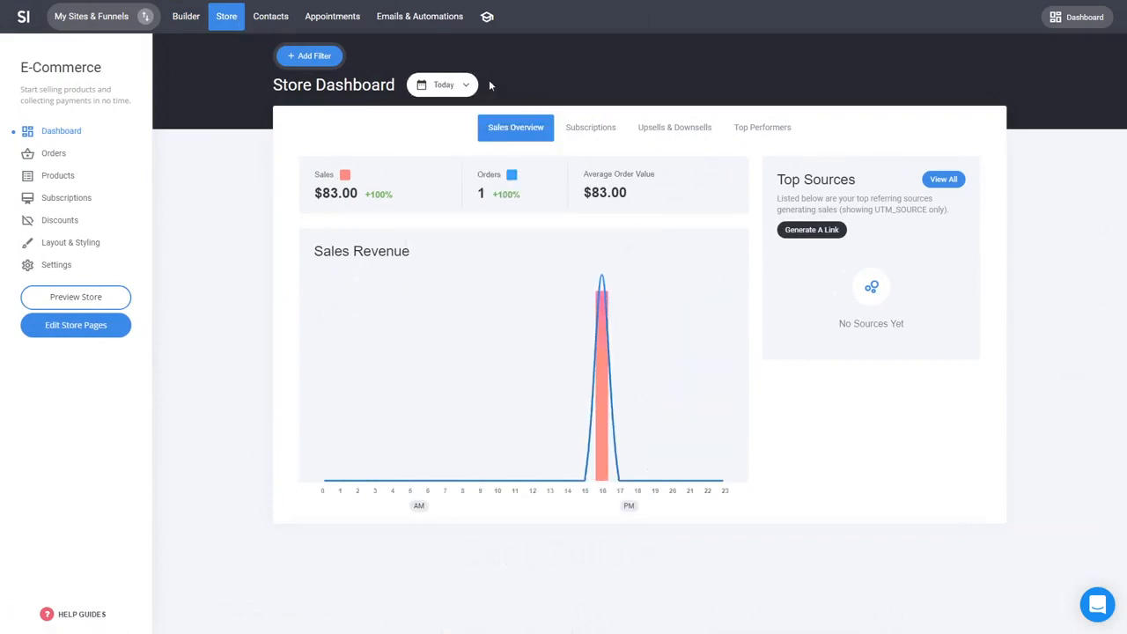
Step: Return to the builder and add a Services block with three course cards below the Best Sellers section
click(196, 32)
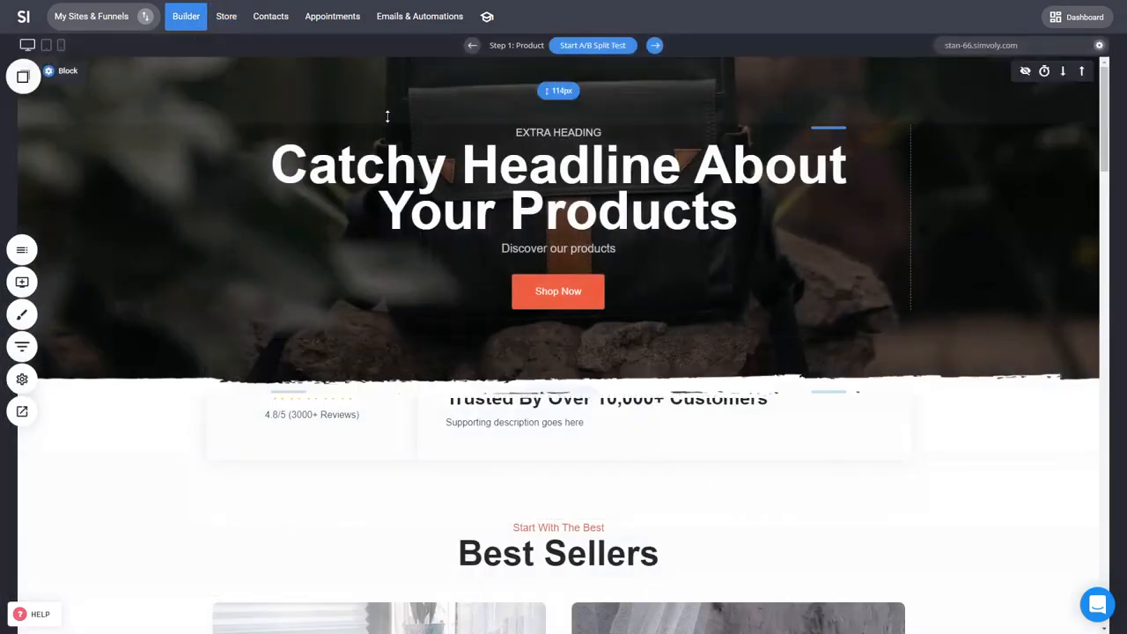
scroll(938, 457, down, 1)
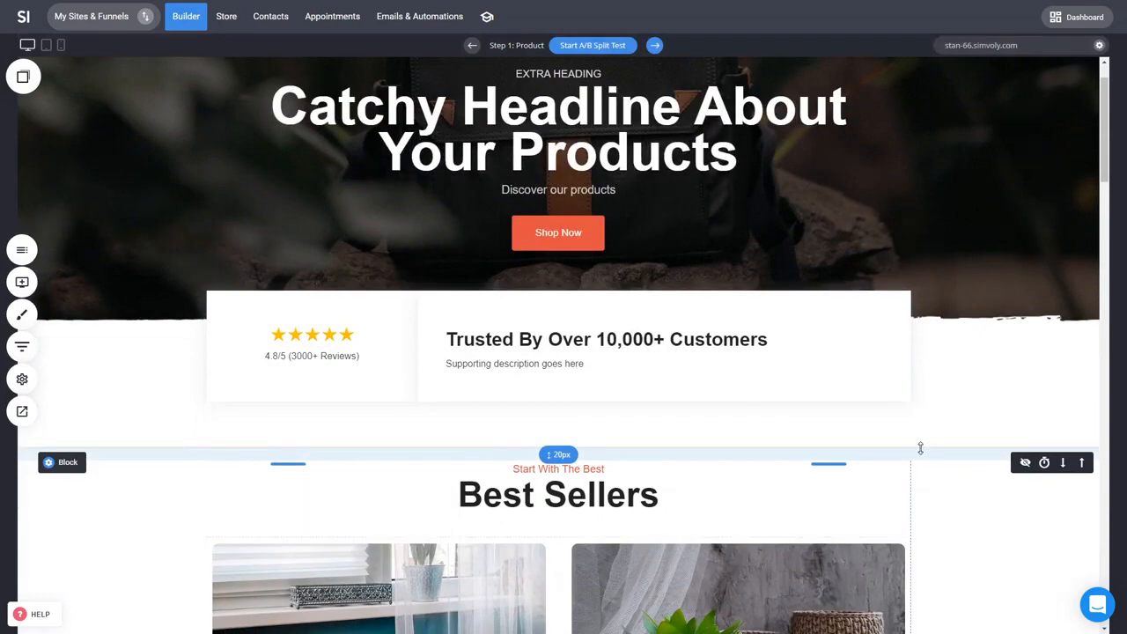
scroll(920, 448, down, 5)
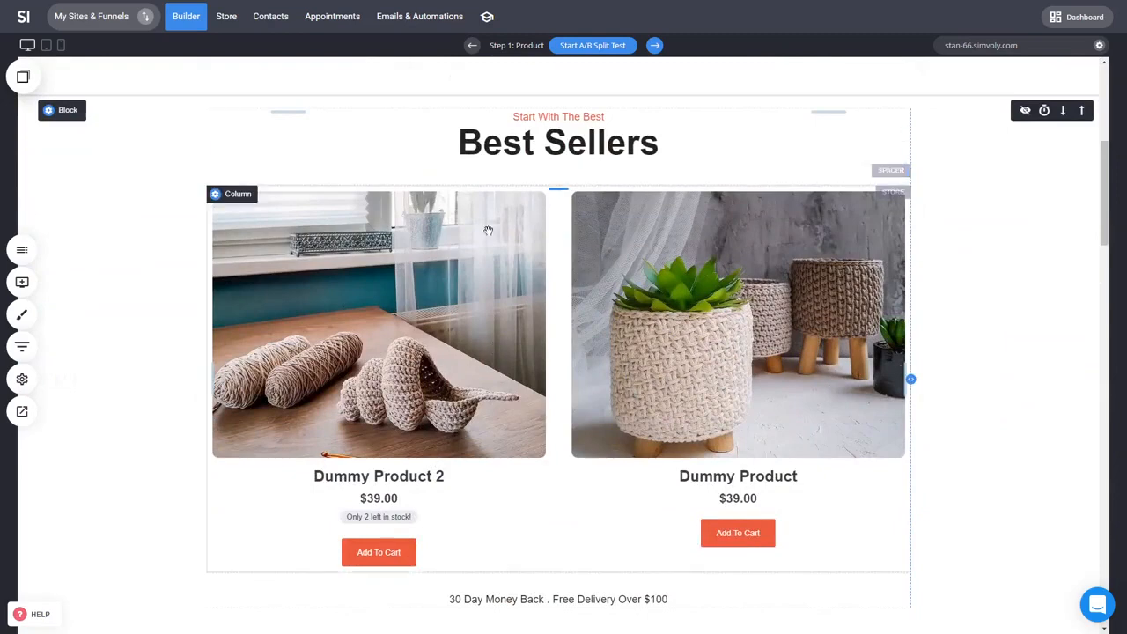
scroll(505, 236, down, 3)
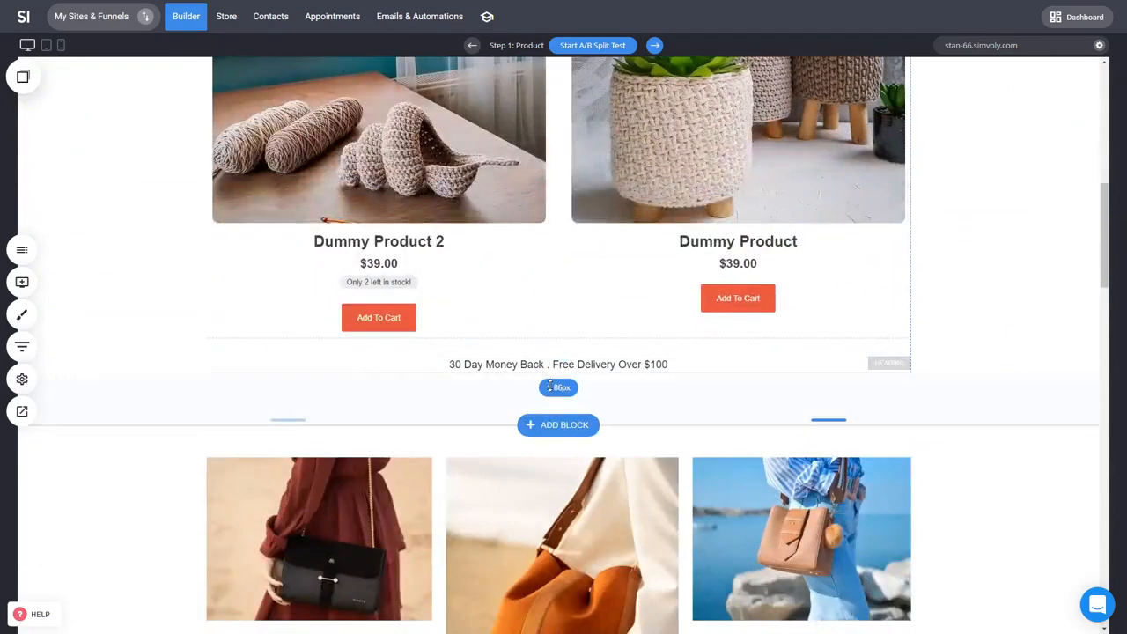
scroll(502, 291, up, 4)
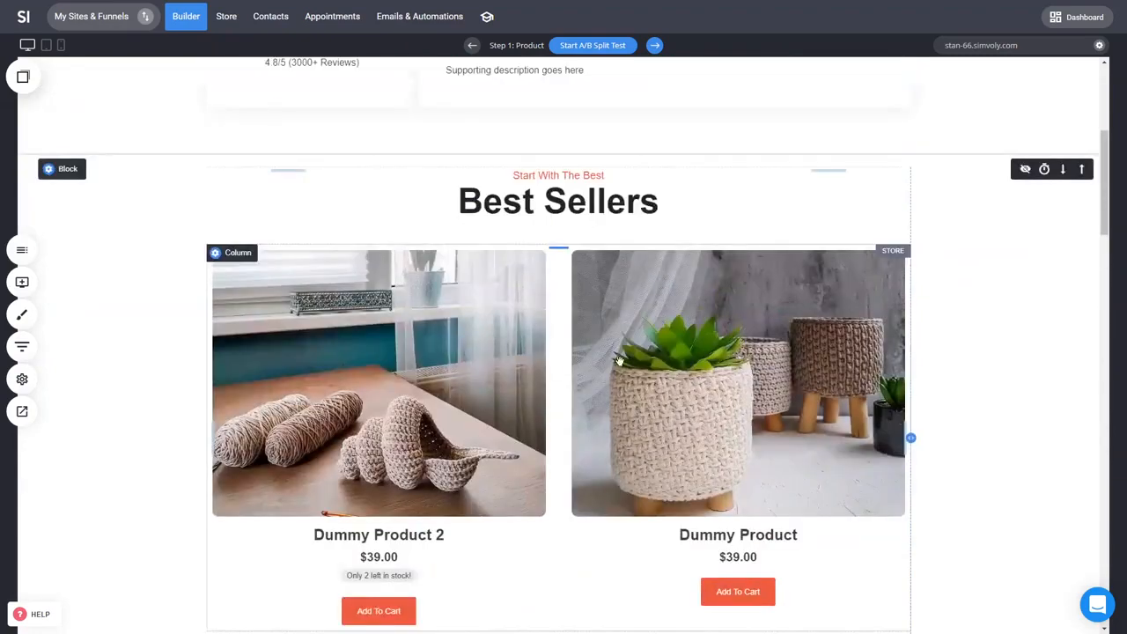
scroll(539, 285, down, 3)
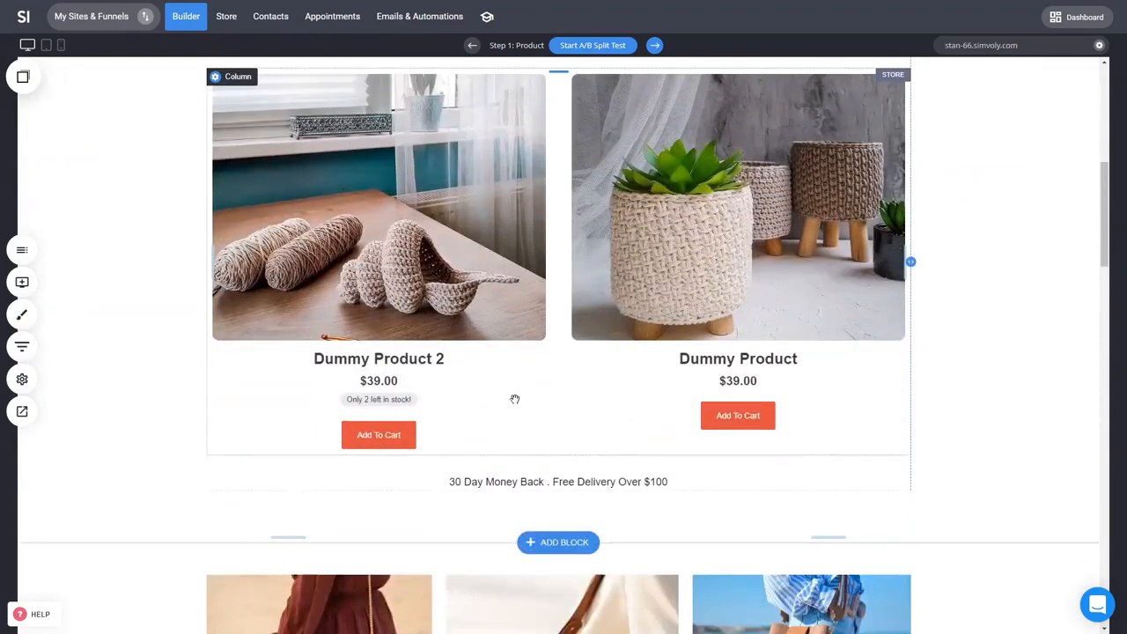
click(558, 541)
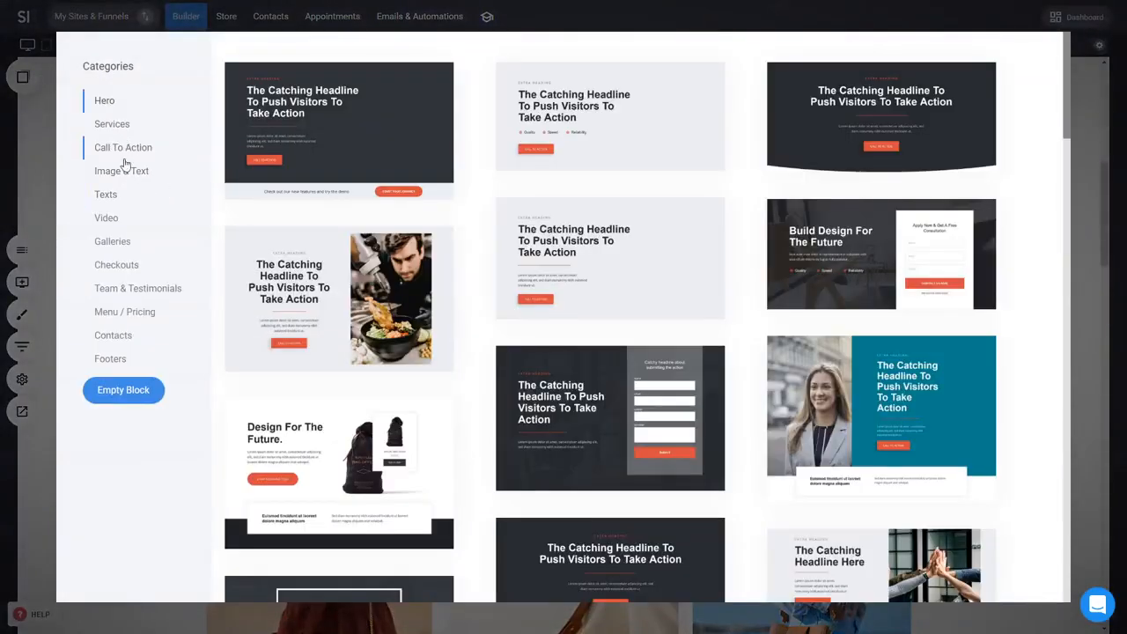
click(43, 176)
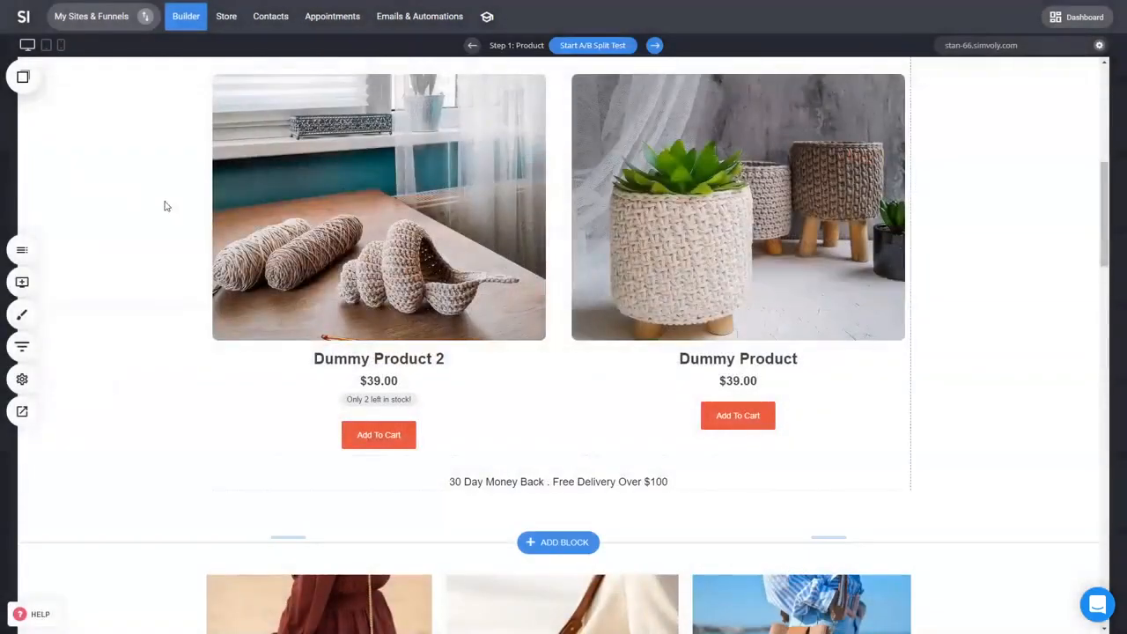
click(553, 541)
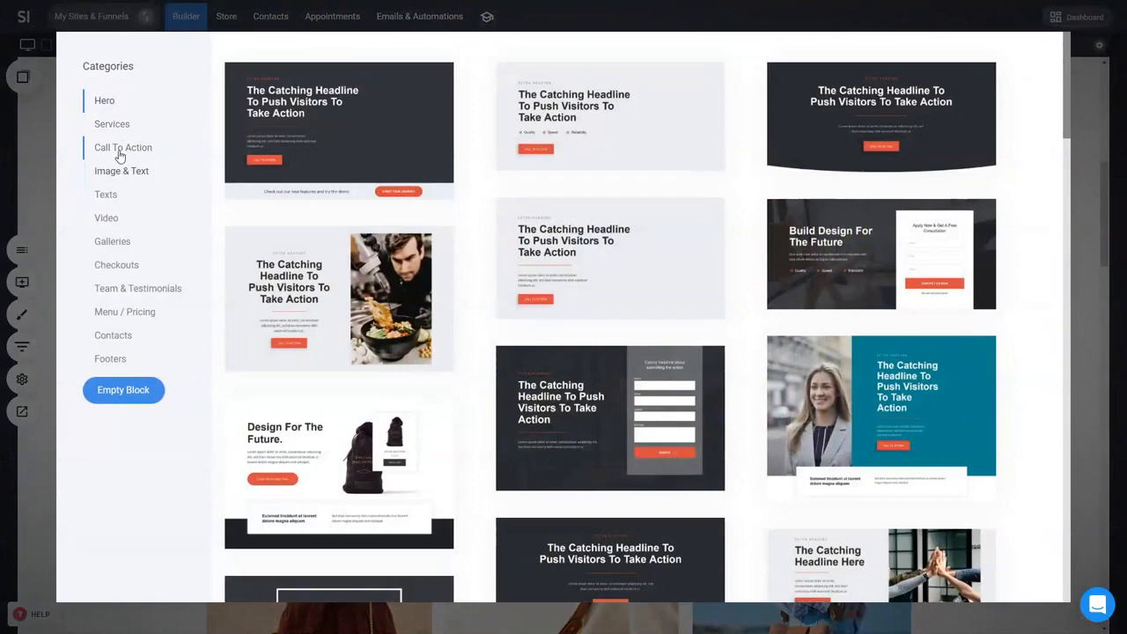
click(119, 129)
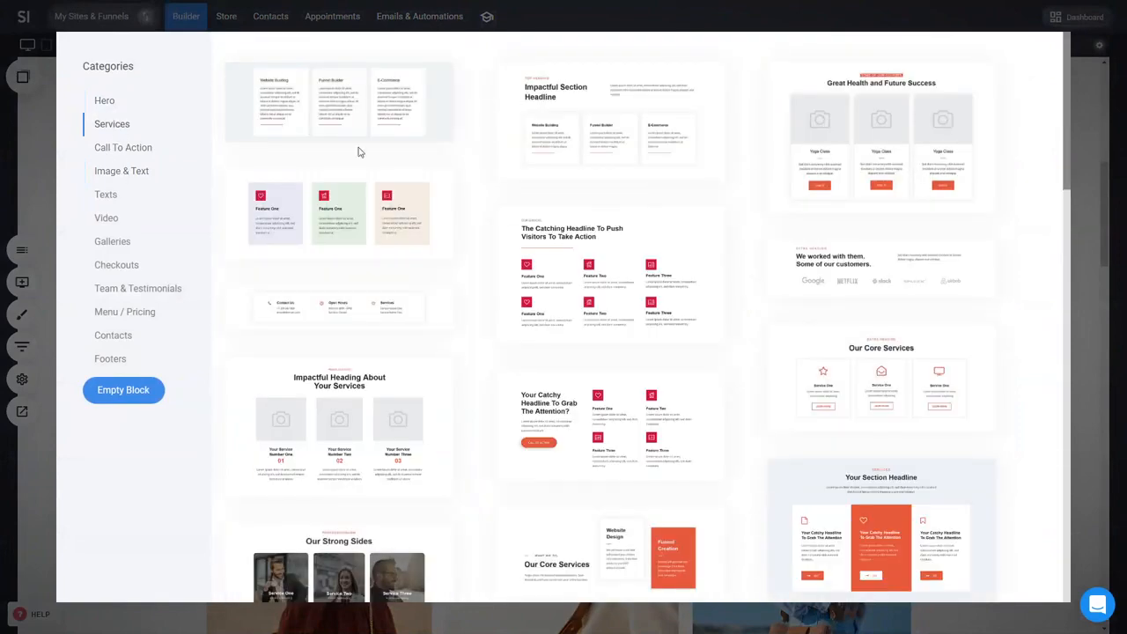
click(848, 149)
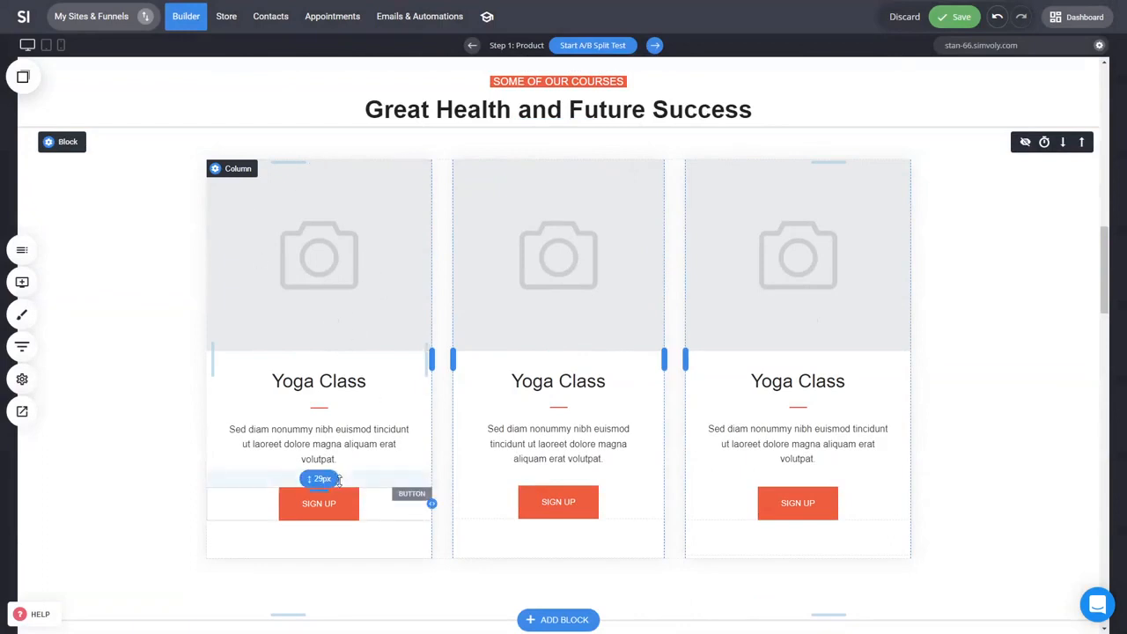
Step: Change the first card's button text to Buy Now
click(339, 503)
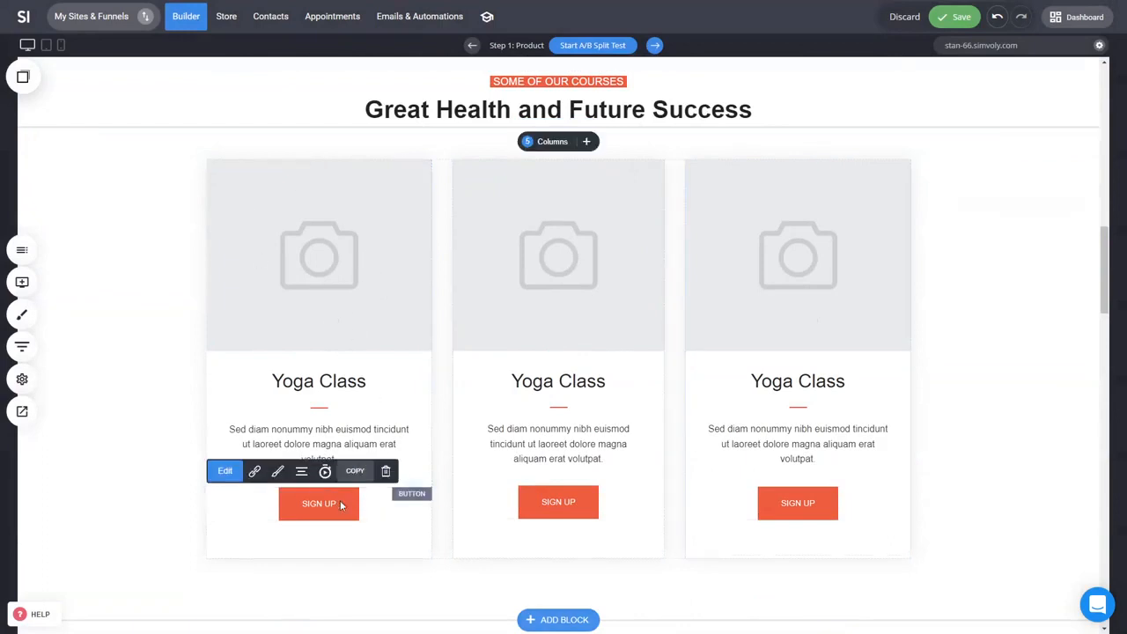
text(Buy Now)
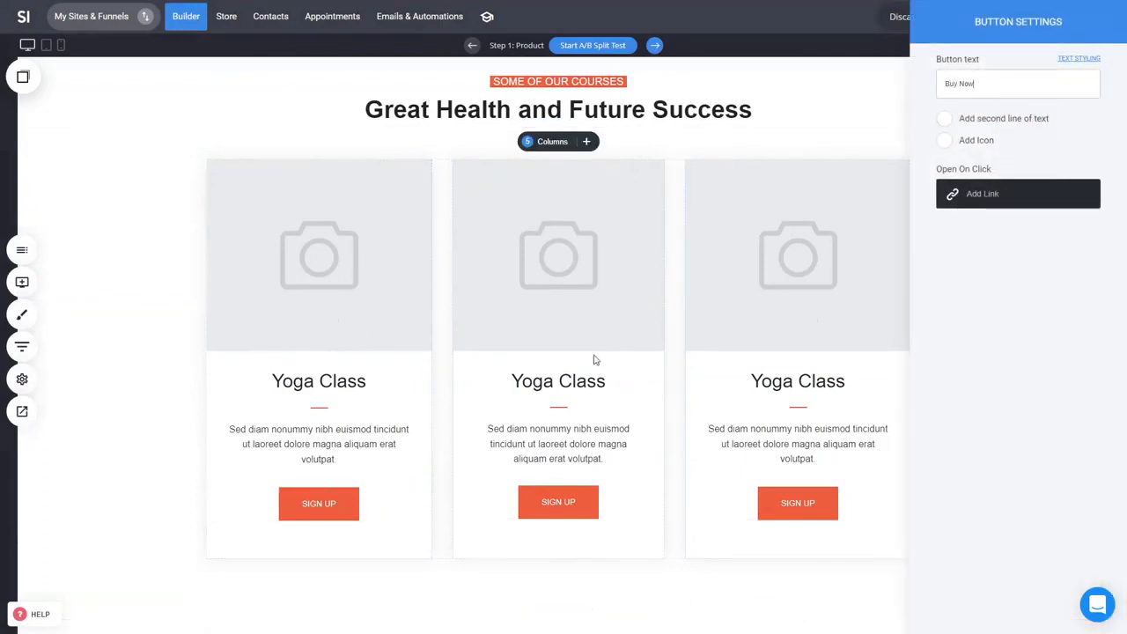
click(554, 408)
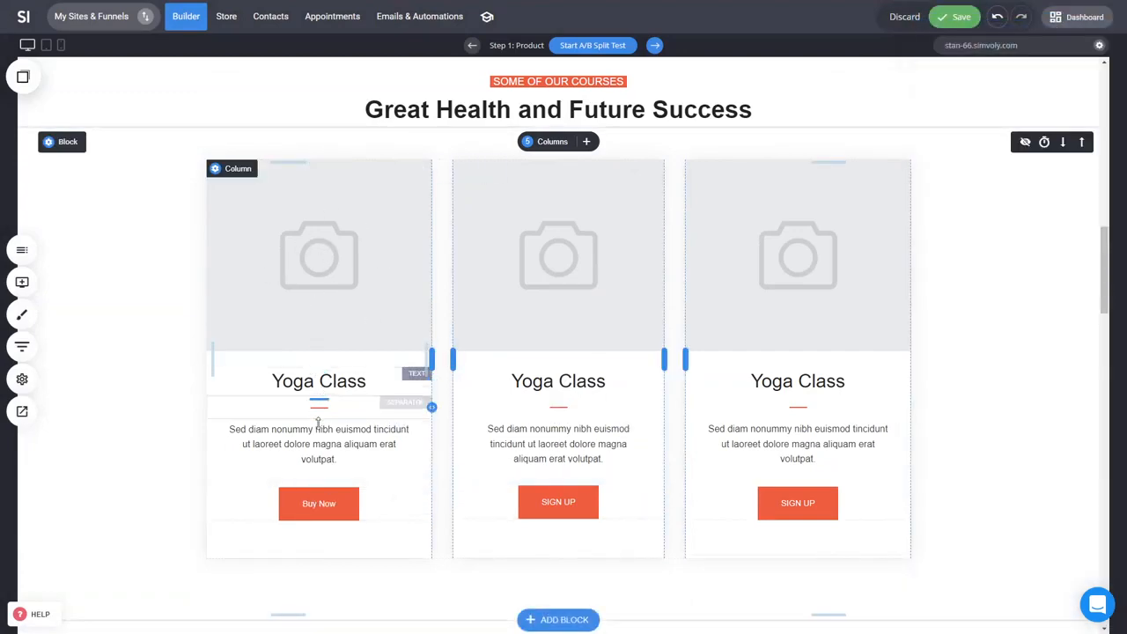
Step: Link the first course card's Buy Now button to add Dummy Product to the cart
scroll(516, 360, up, 5)
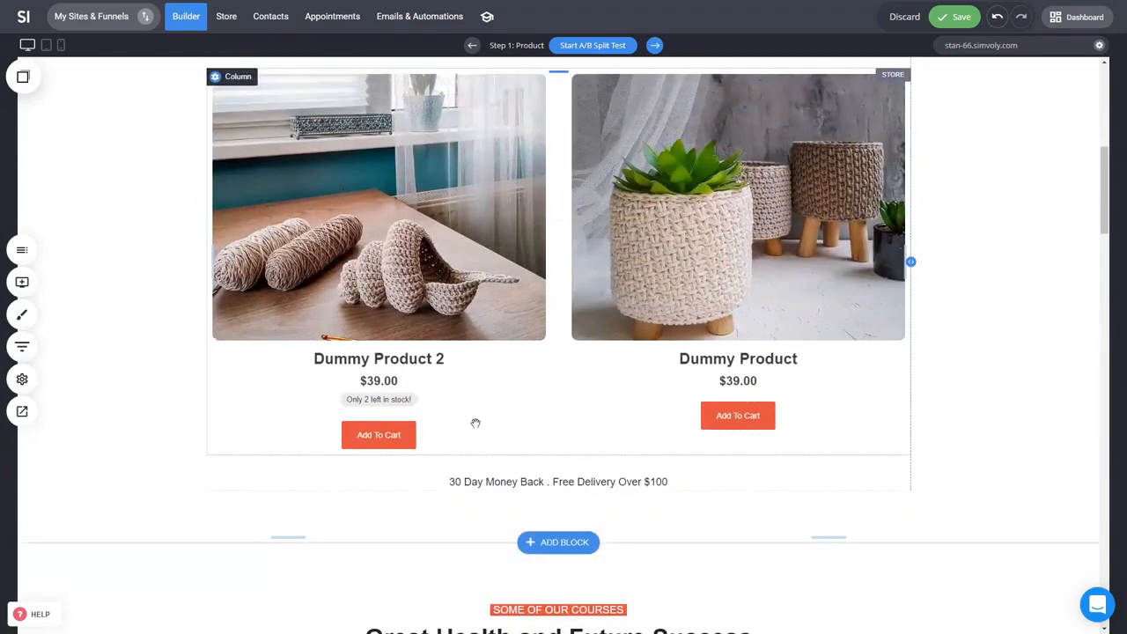
scroll(490, 231, down, 5)
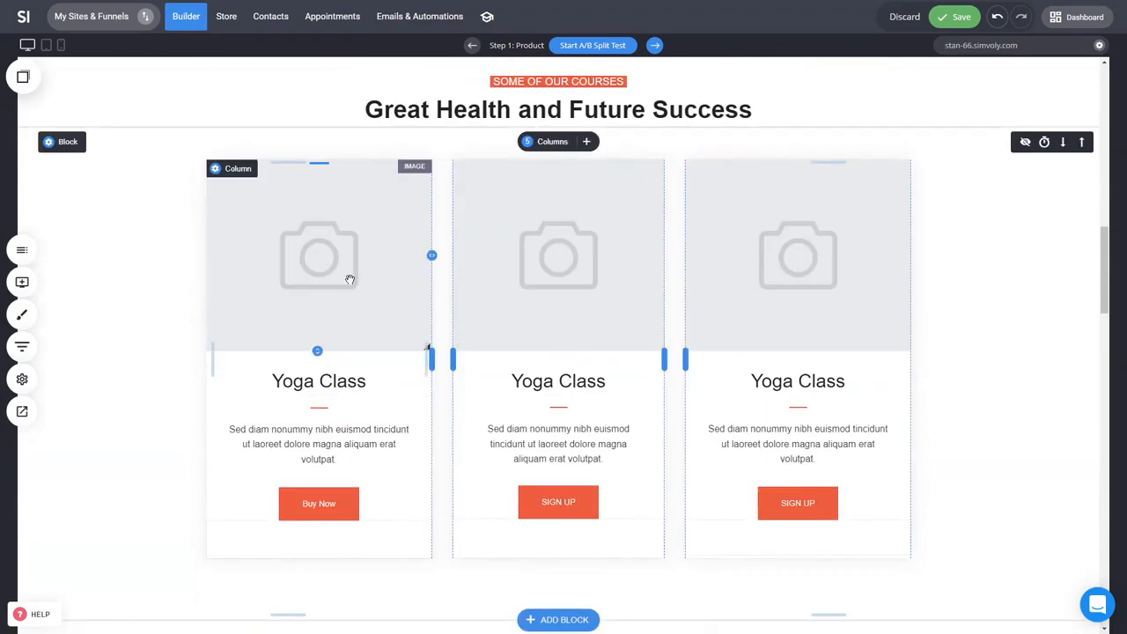
click(323, 504)
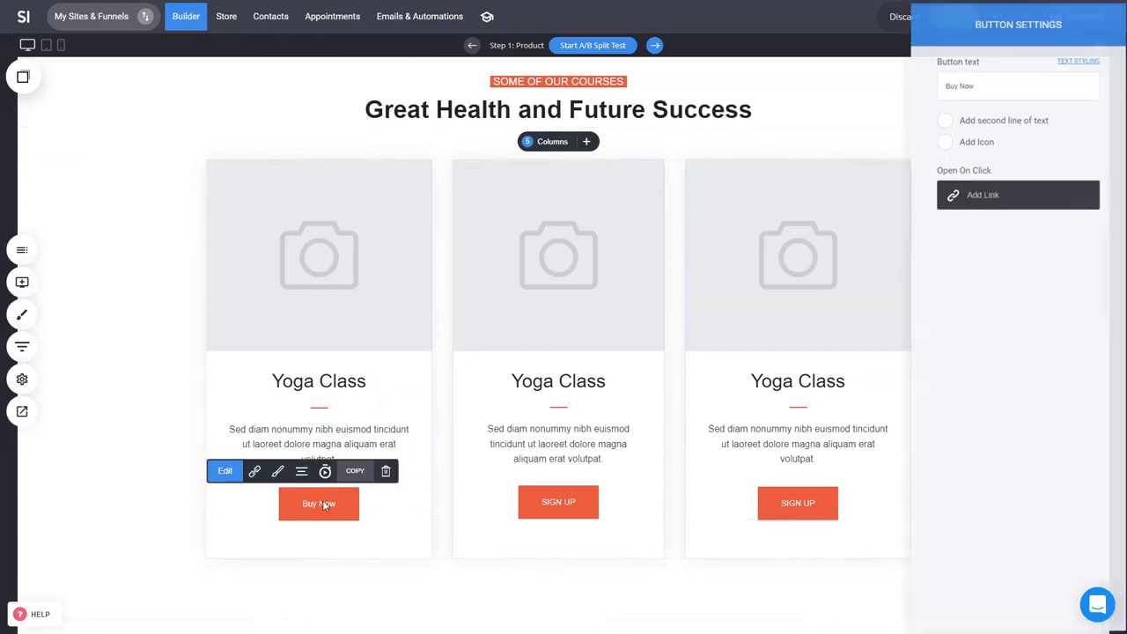
click(982, 196)
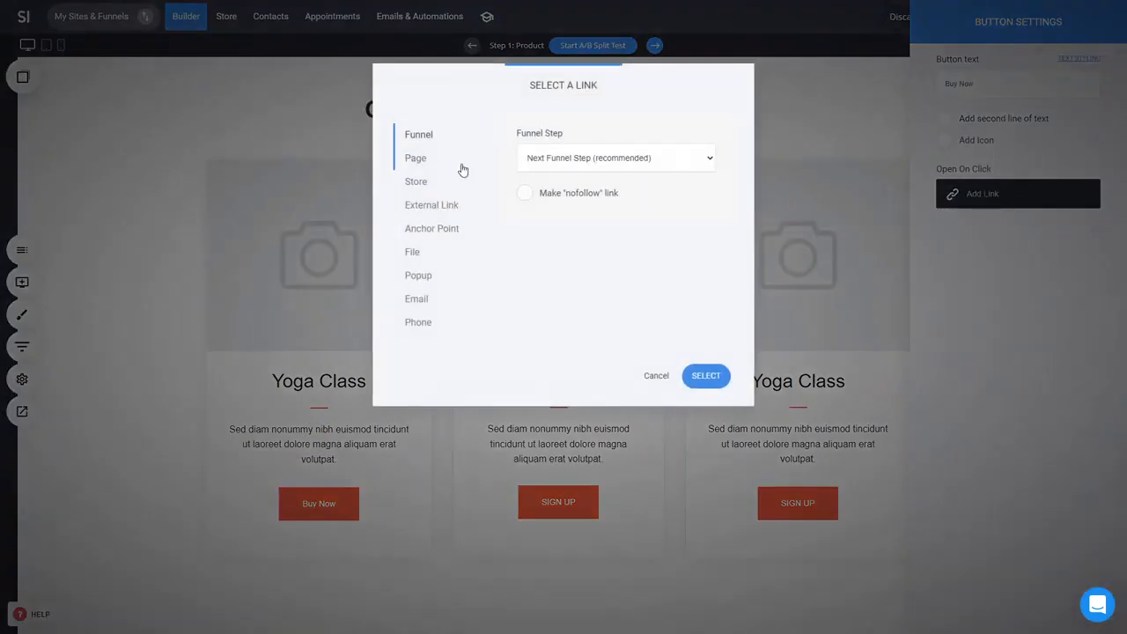
click(427, 188)
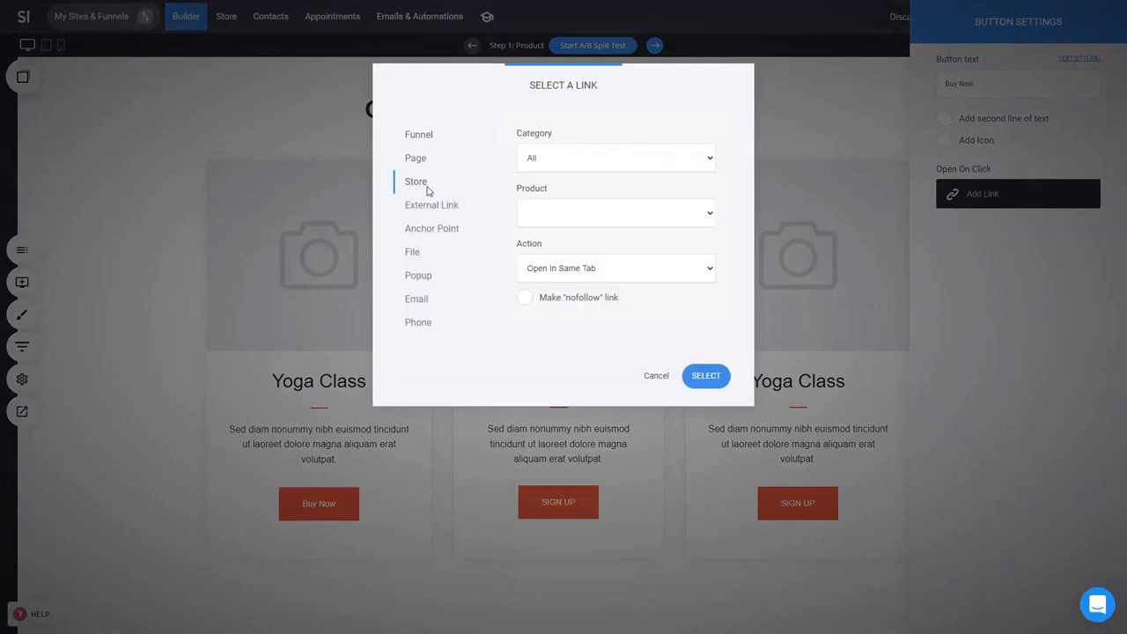
click(632, 209)
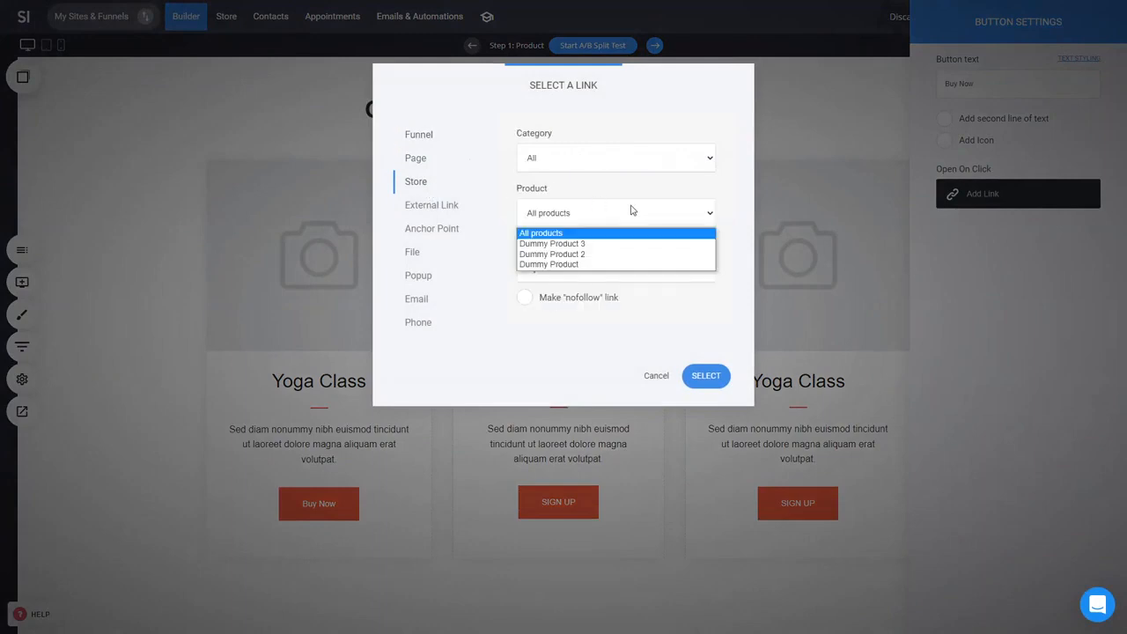
click(583, 264)
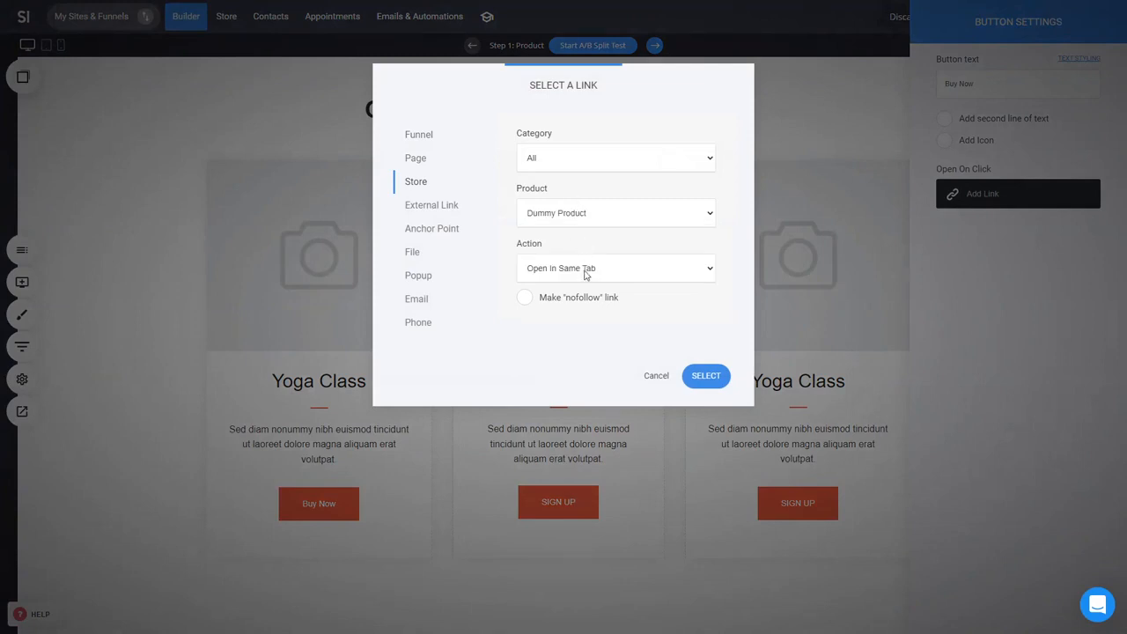
click(586, 273)
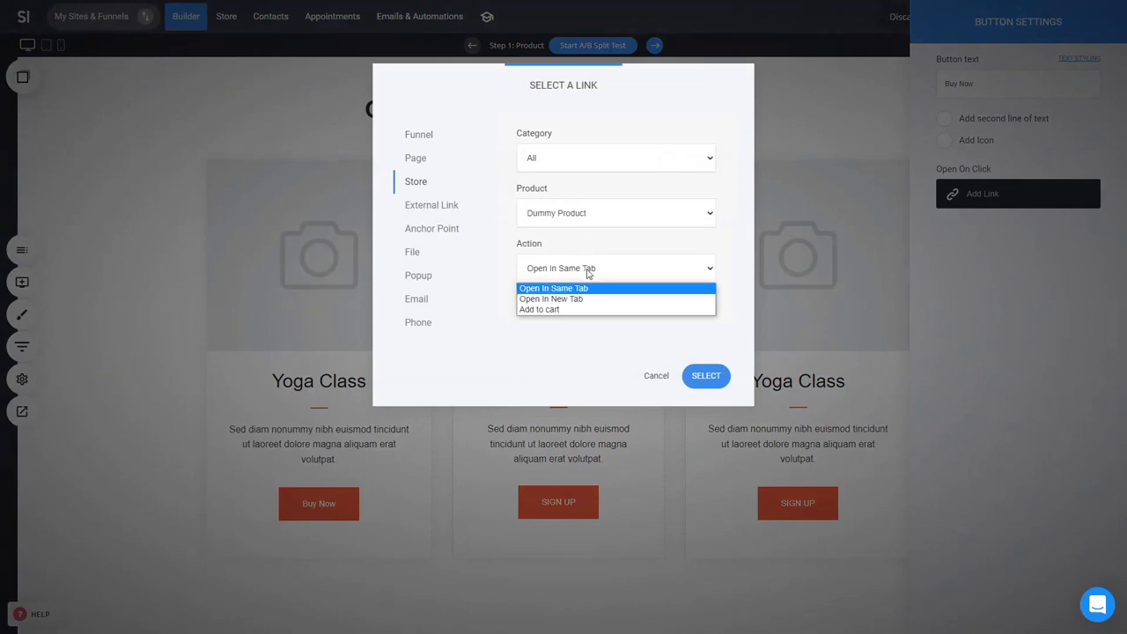
click(555, 310)
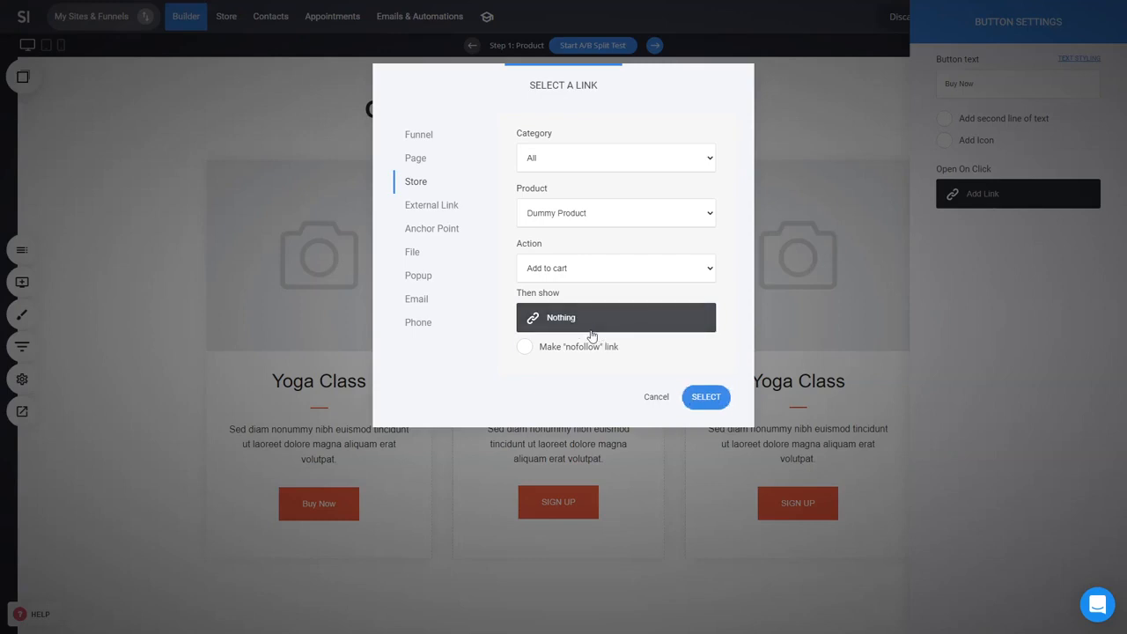
click(693, 398)
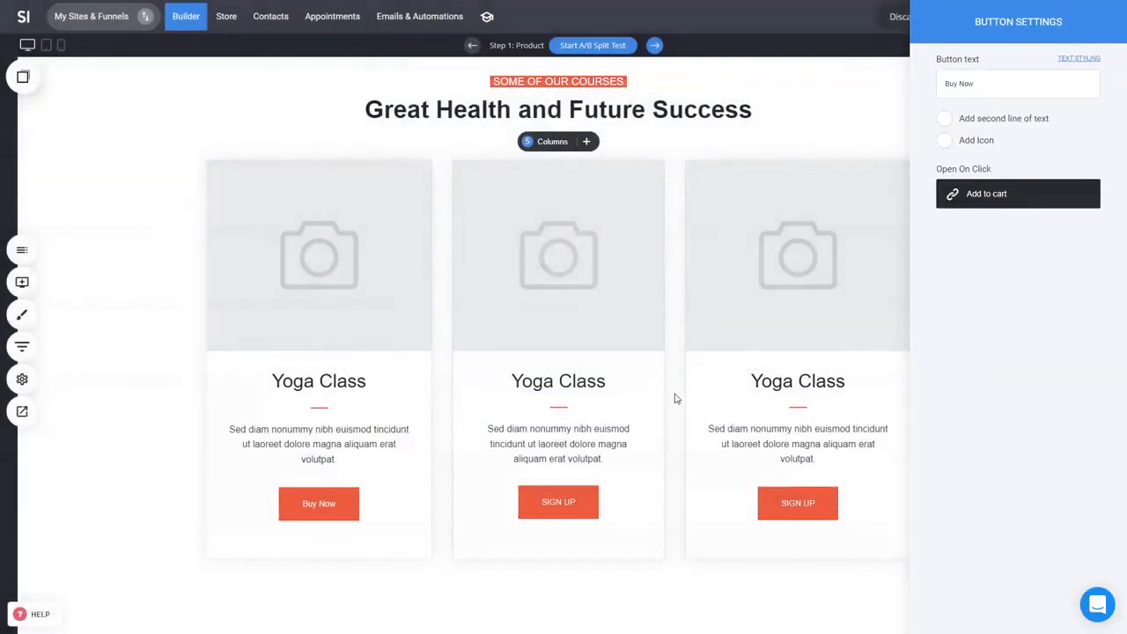
Step: Add a new popup to the funnel from the Product popup templates
click(22, 348)
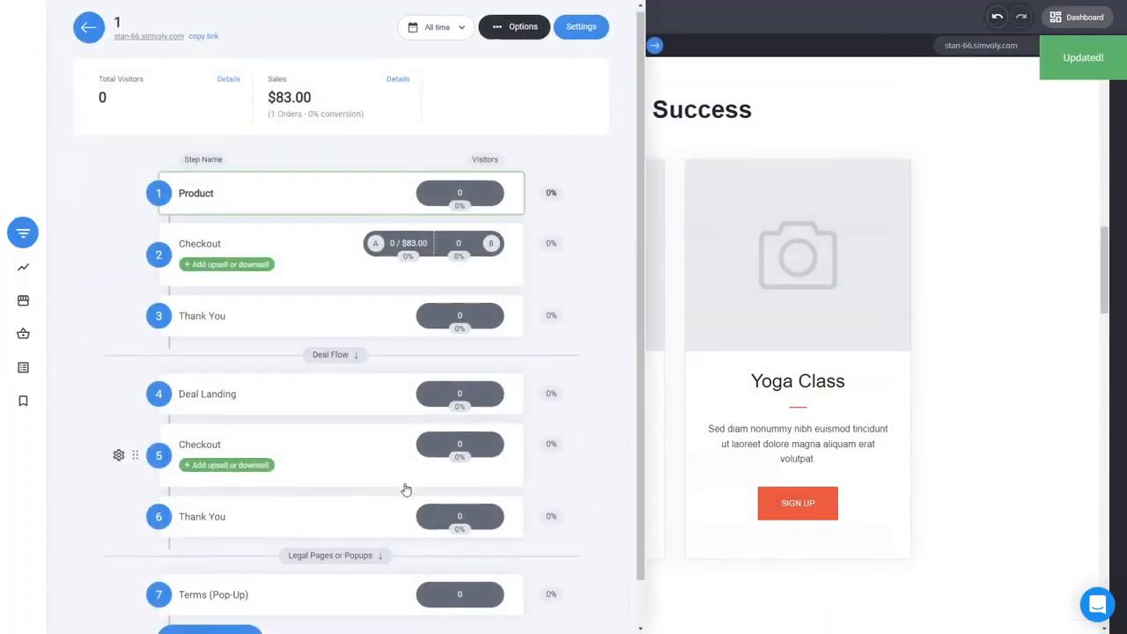
scroll(403, 491, down, 2)
click(237, 577)
click(420, 570)
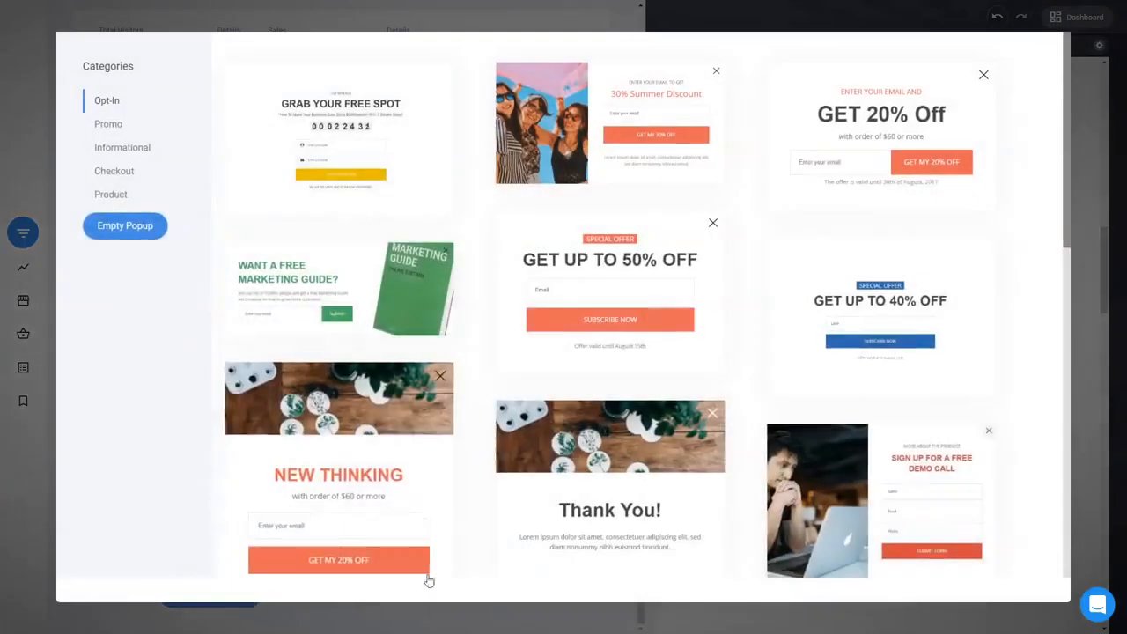
click(123, 199)
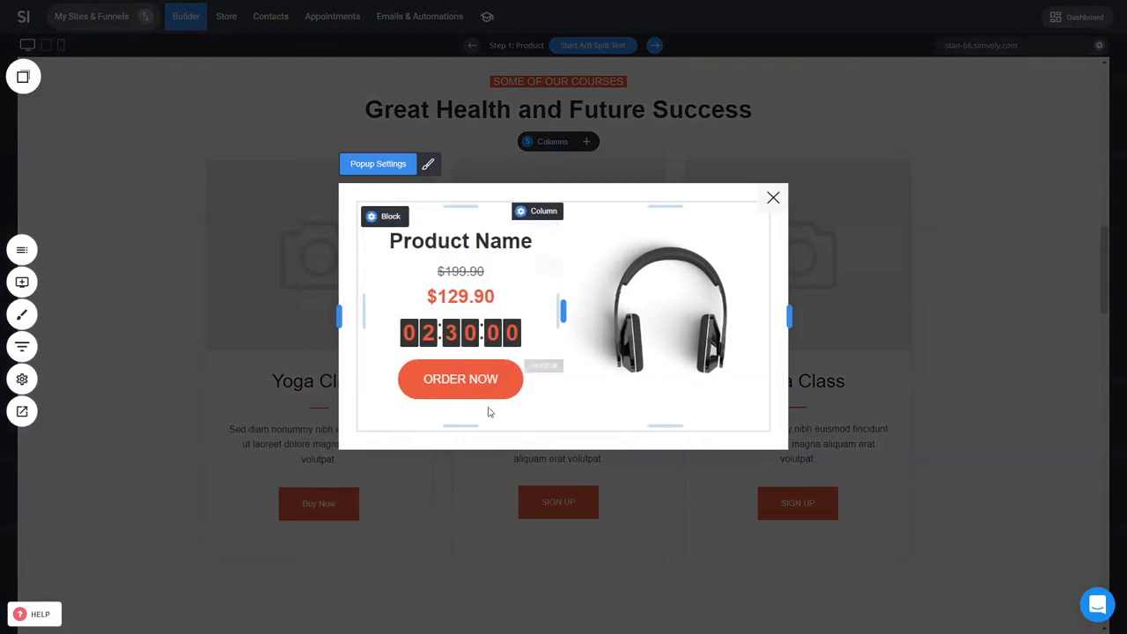
Step: Link the popup's ORDER NOW button to add Dummy Product to the cart
click(519, 380)
click(1037, 199)
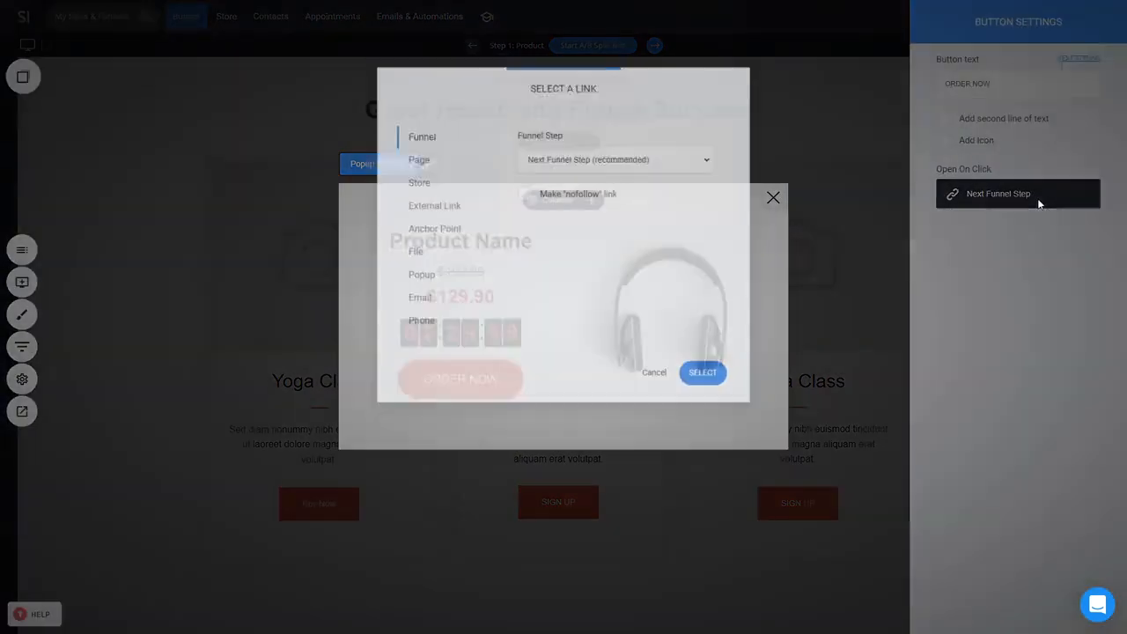
click(417, 181)
click(599, 219)
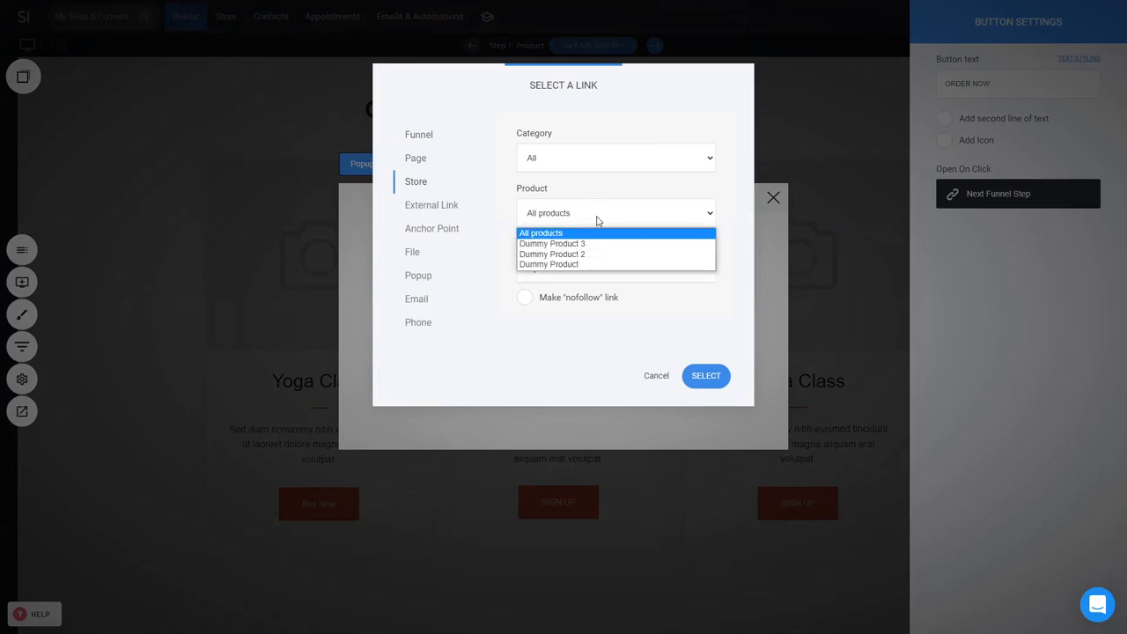
click(582, 268)
click(595, 271)
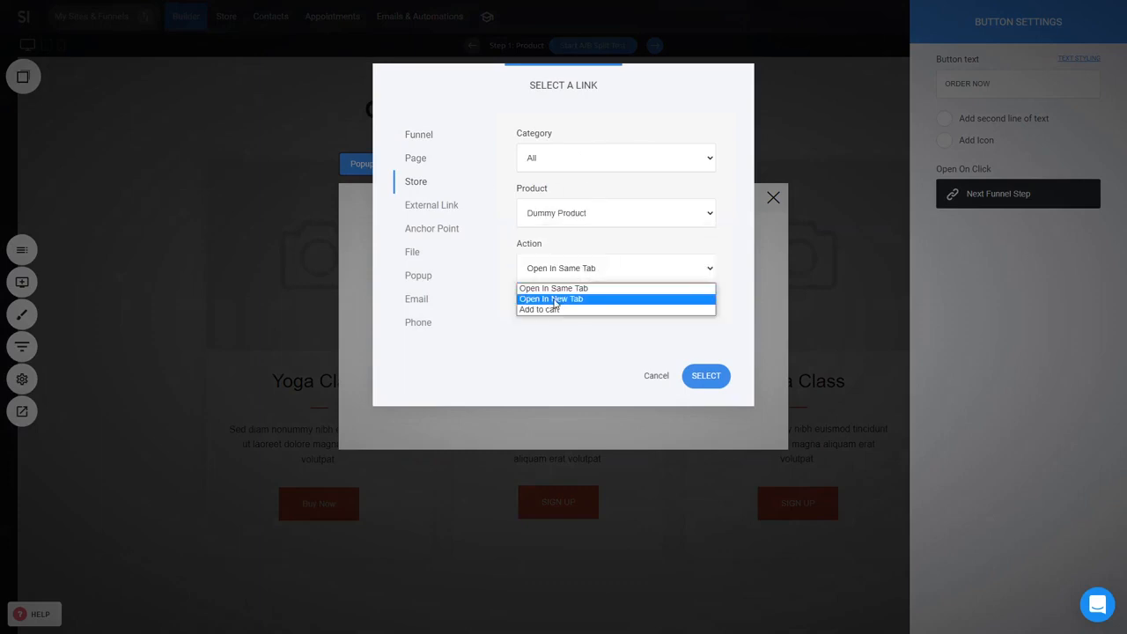
click(581, 296)
click(718, 402)
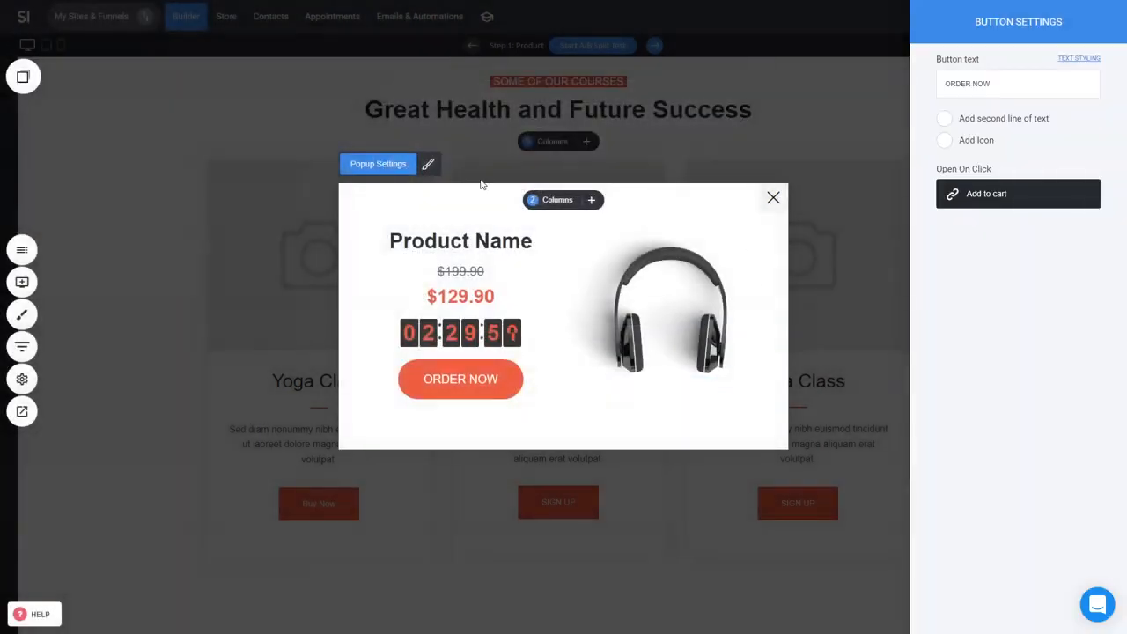
Step: Rename the popup as Product 1 - Upsell in its settings and close the popup editor
click(380, 169)
click(379, 166)
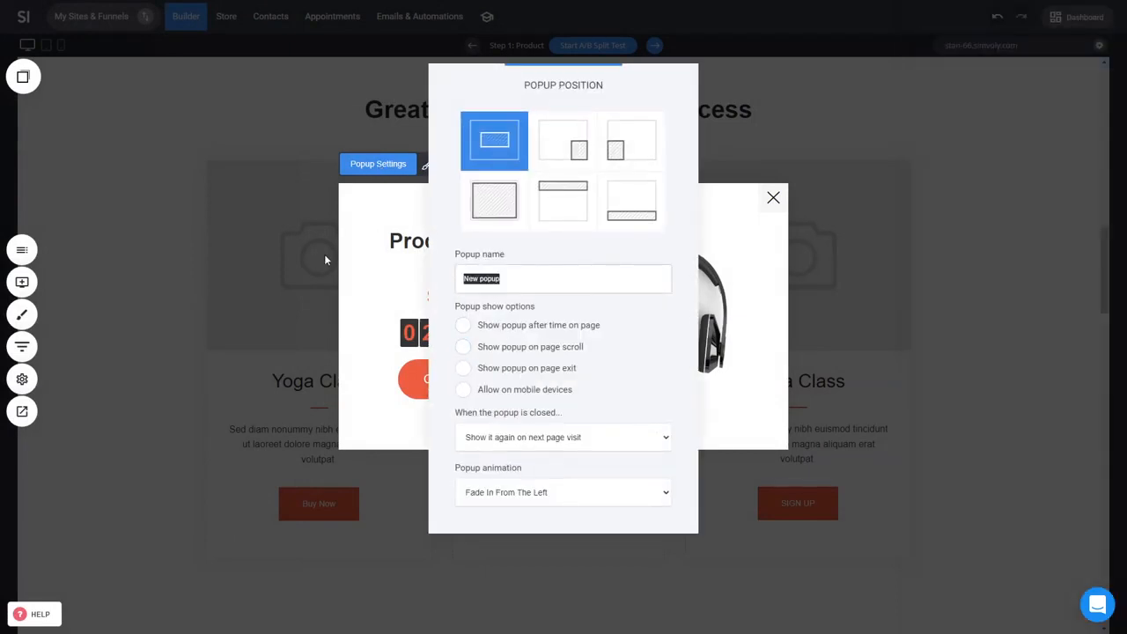
text(Product 1 - Upsell)
click(350, 265)
click(461, 164)
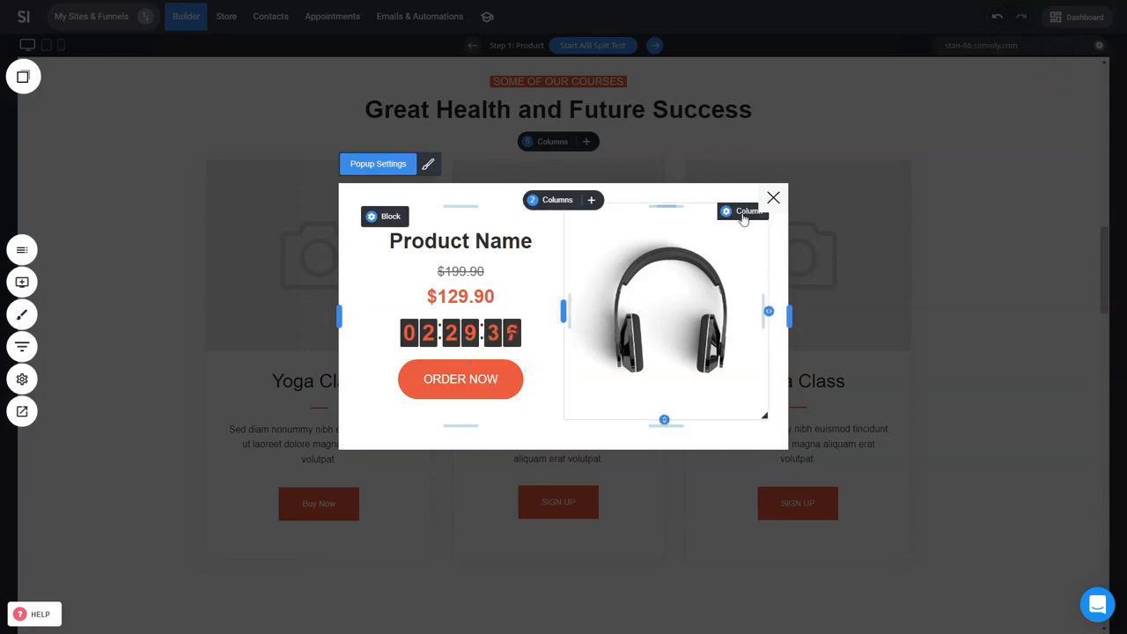
click(774, 199)
Step: Set the Buy Now button to show the New popup after adding the product to the cart
click(324, 507)
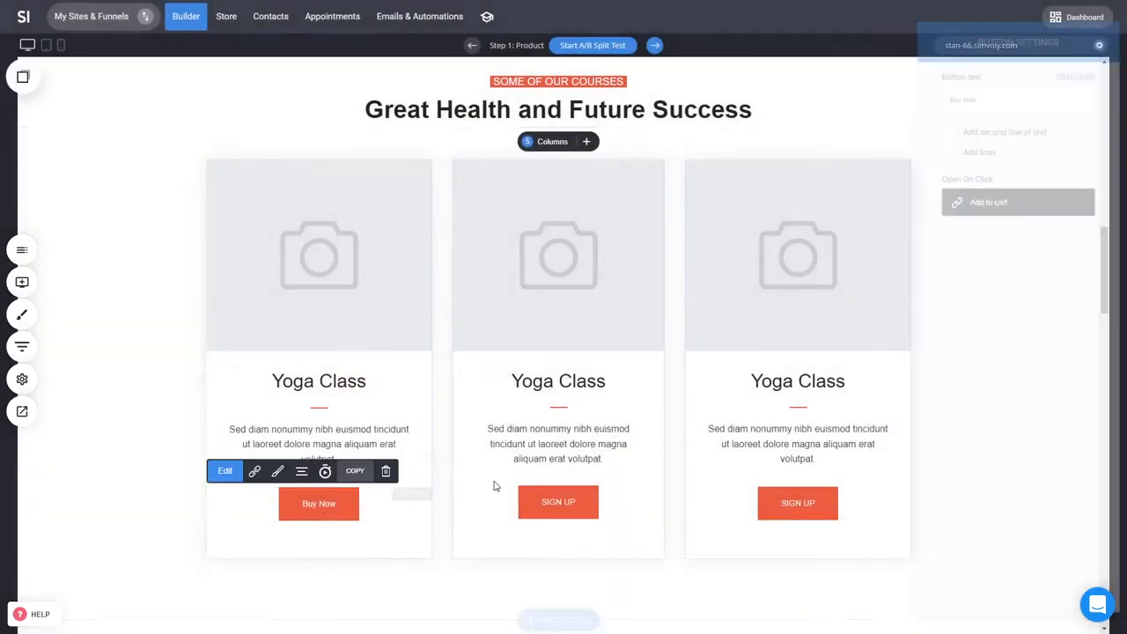
click(1041, 204)
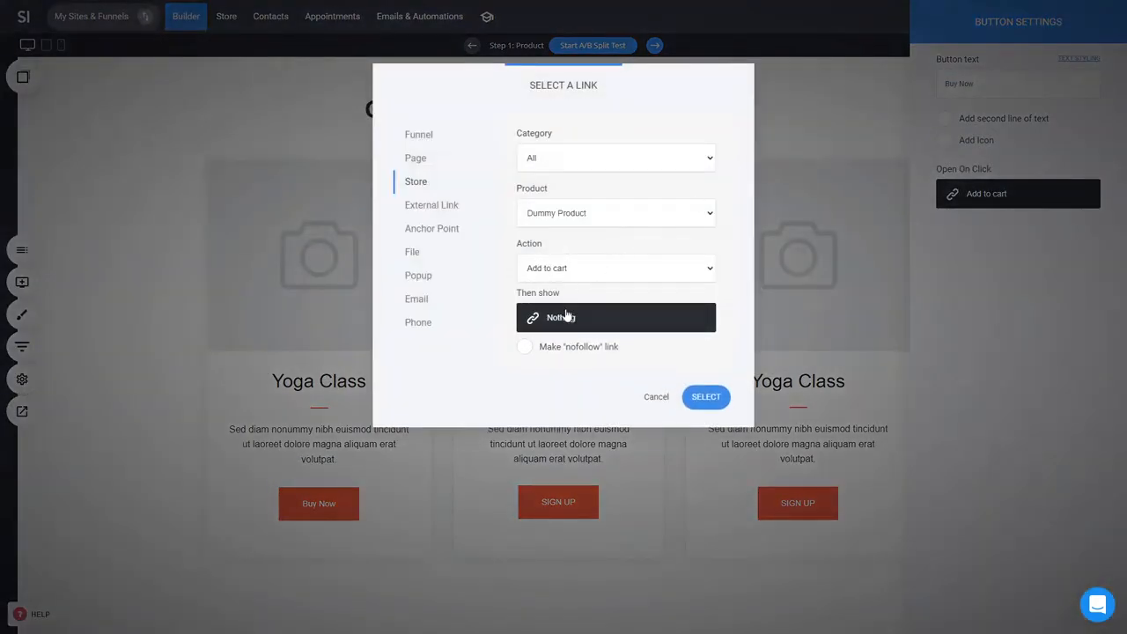
click(570, 317)
click(604, 158)
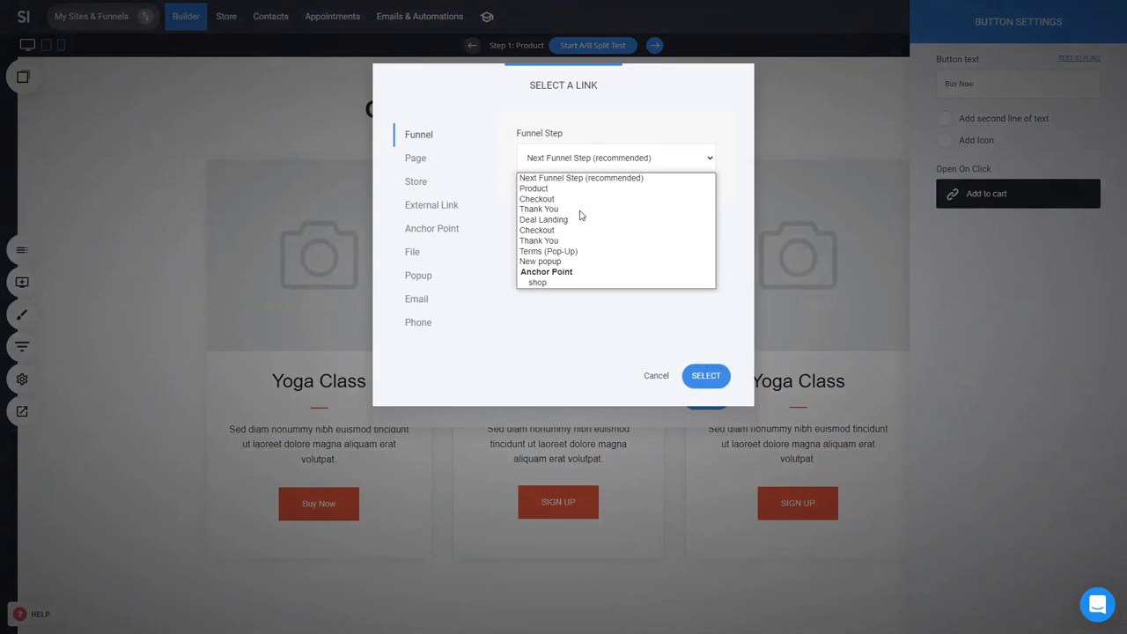
click(568, 261)
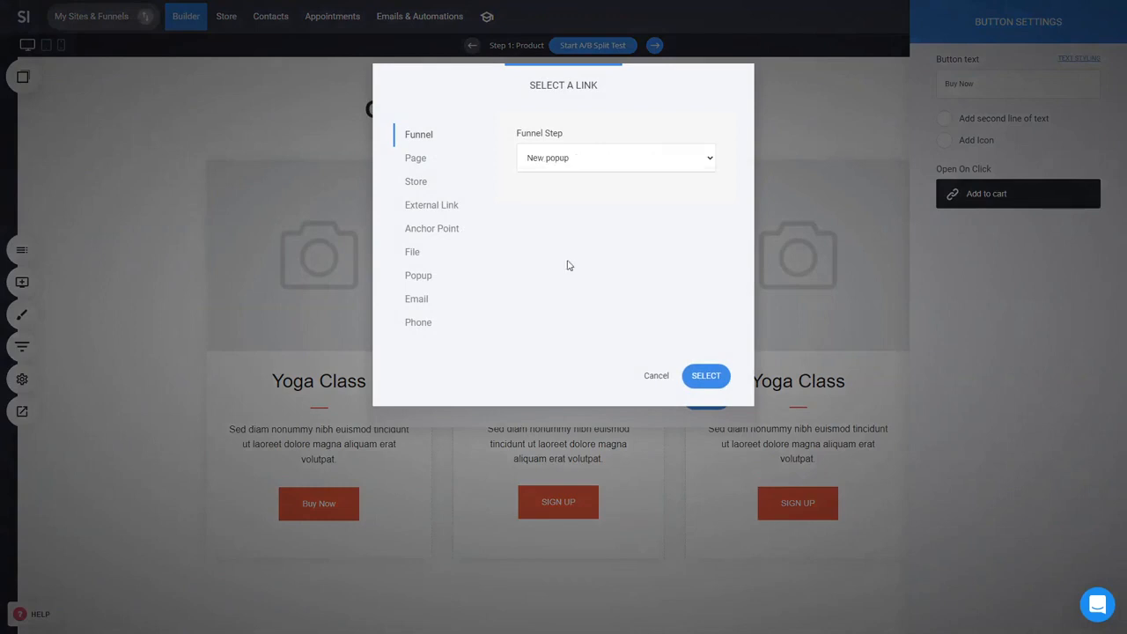
click(705, 375)
click(706, 396)
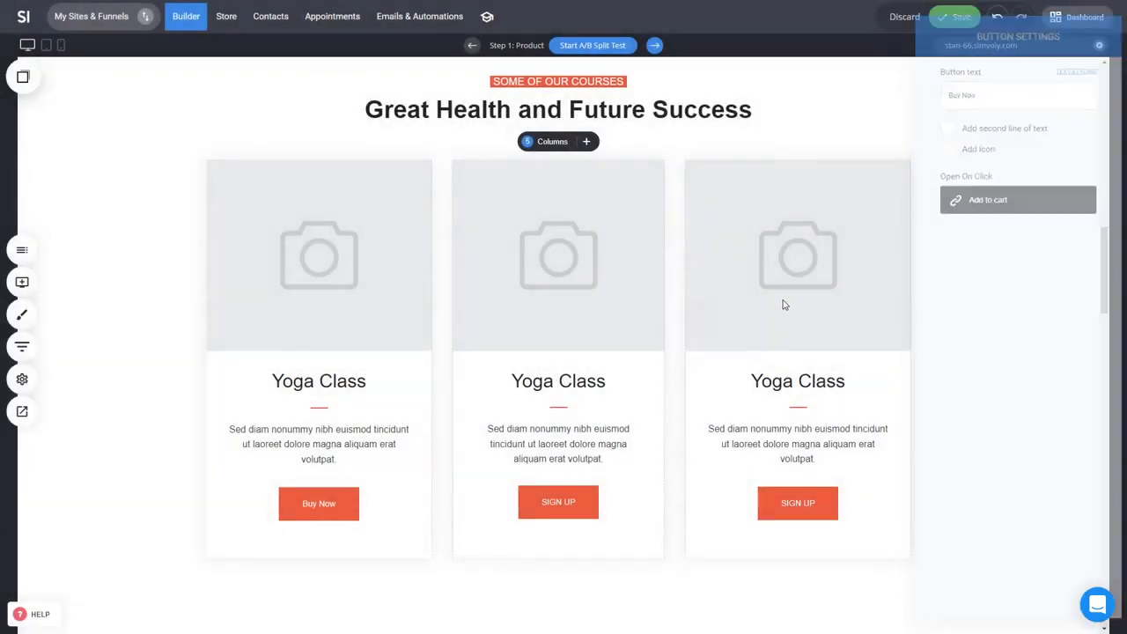
Step: Preview the website and test the Buy Now button and the popup's ORDER NOW offer
click(24, 411)
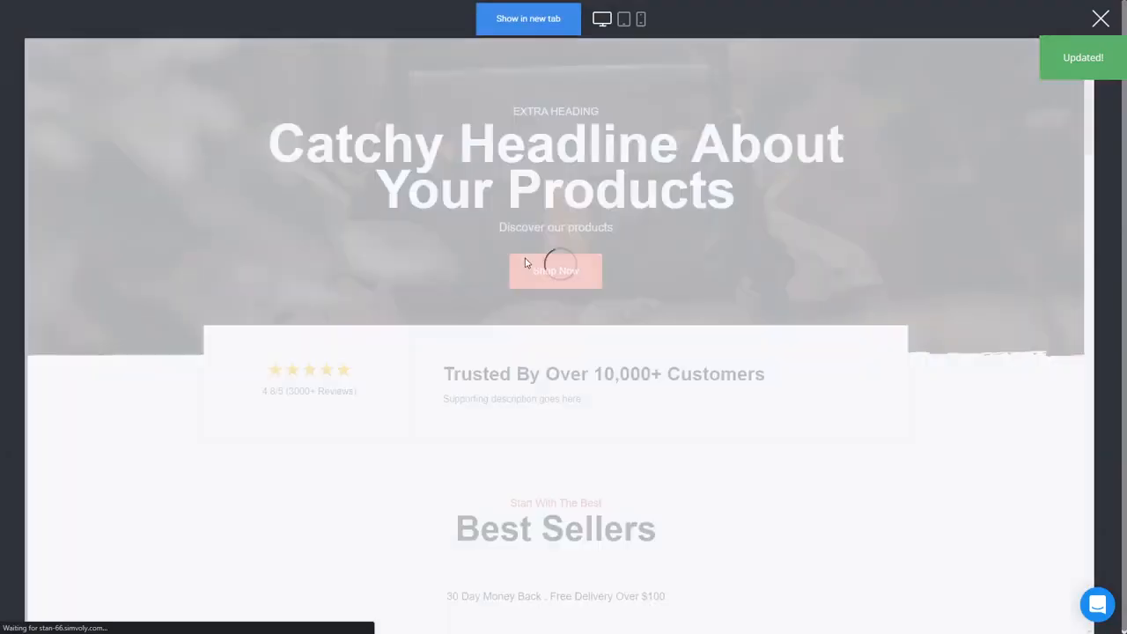
scroll(761, 251, down, 3)
scroll(761, 251, down, 3)
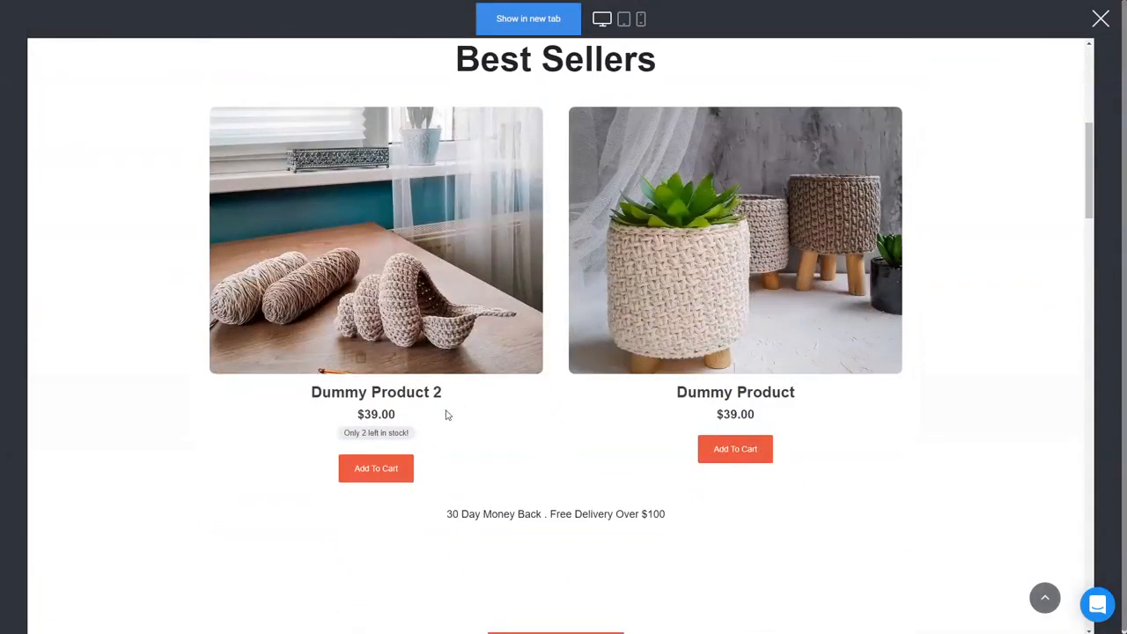
scroll(378, 467, down, 5)
scroll(542, 471, down, 3)
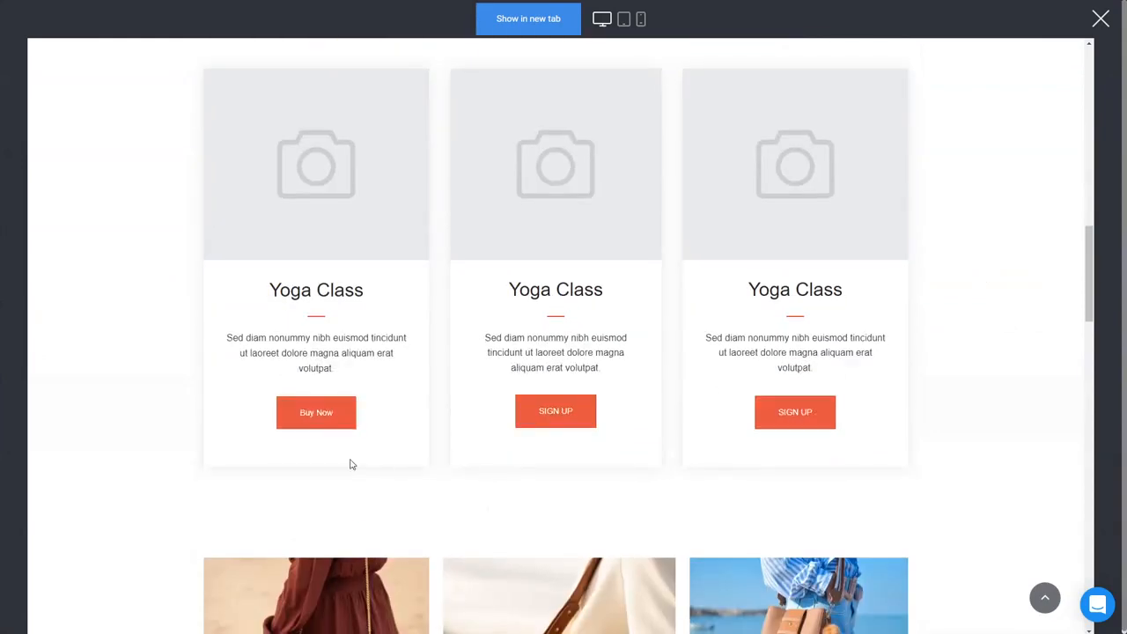
click(310, 414)
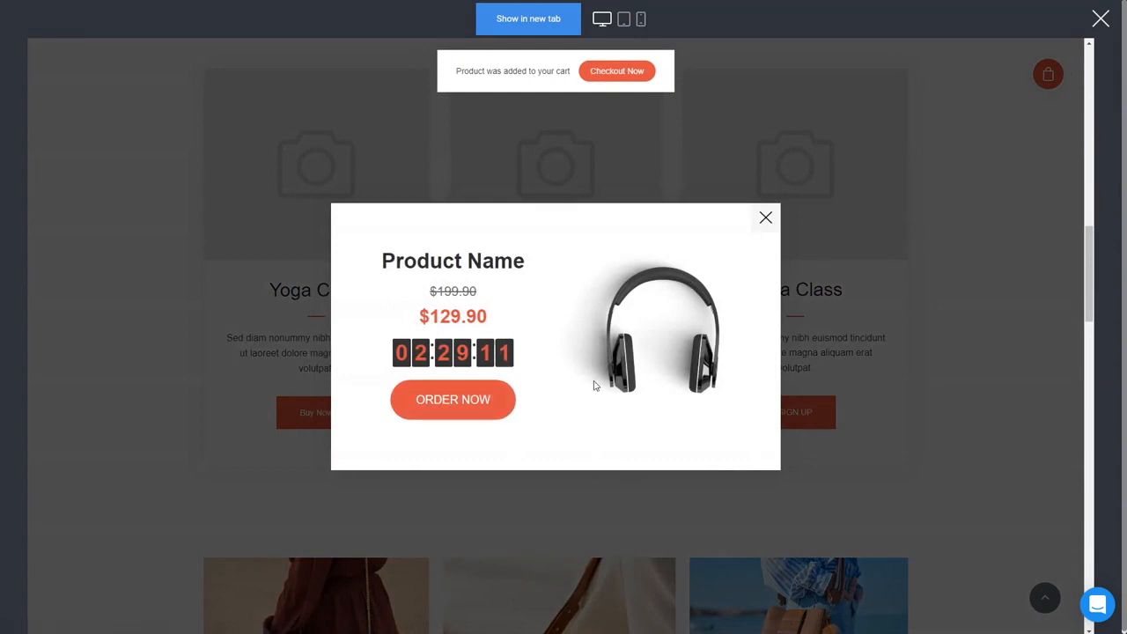
click(481, 414)
click(765, 220)
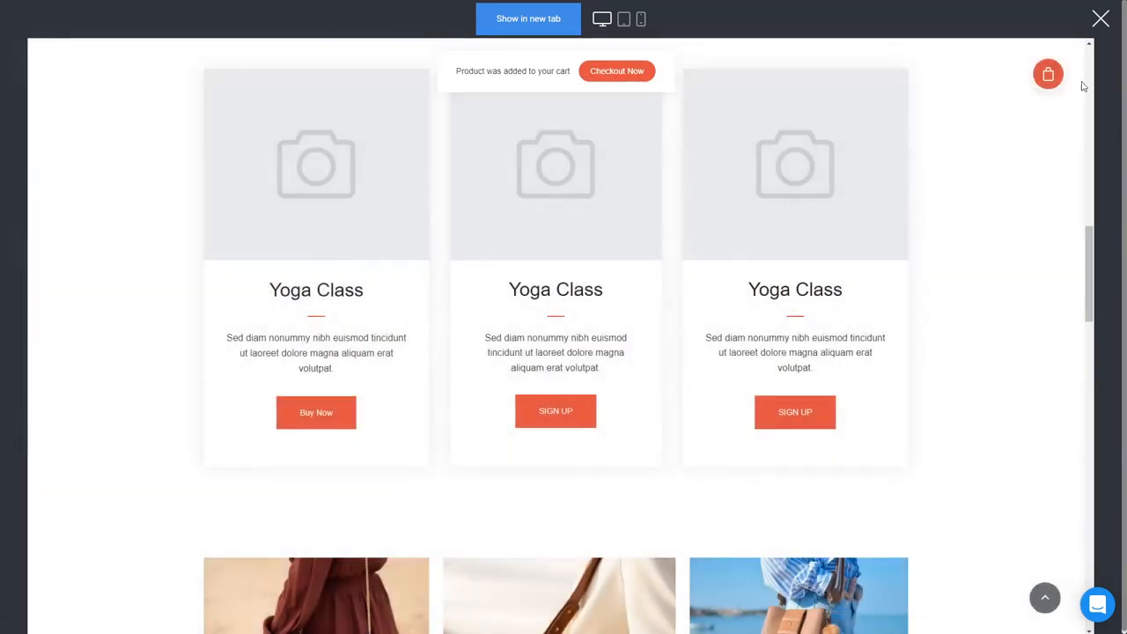
Step: Open the shopping cart, scroll through the previewed page, and close the preview
click(1048, 75)
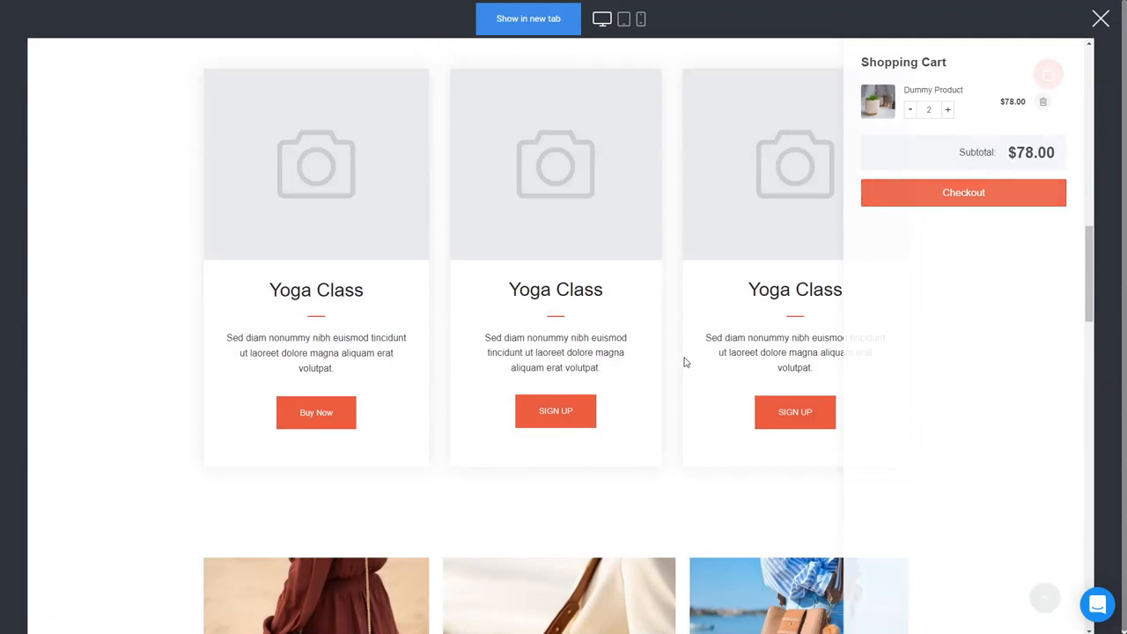
scroll(730, 340, up, 3)
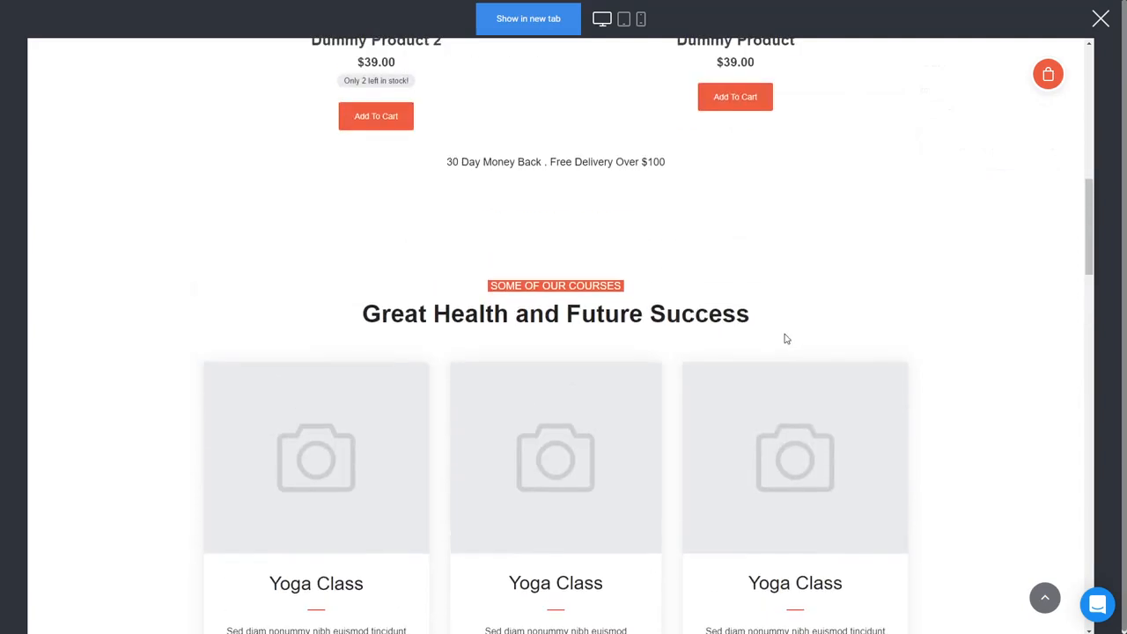
scroll(786, 338, down, 2)
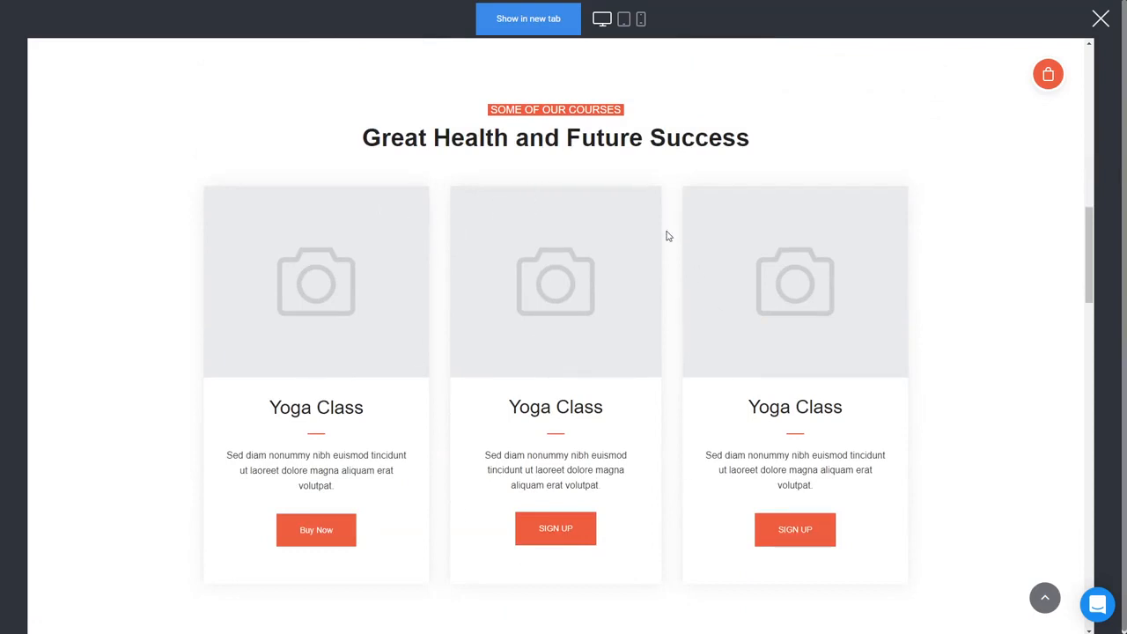
scroll(681, 297, up, 3)
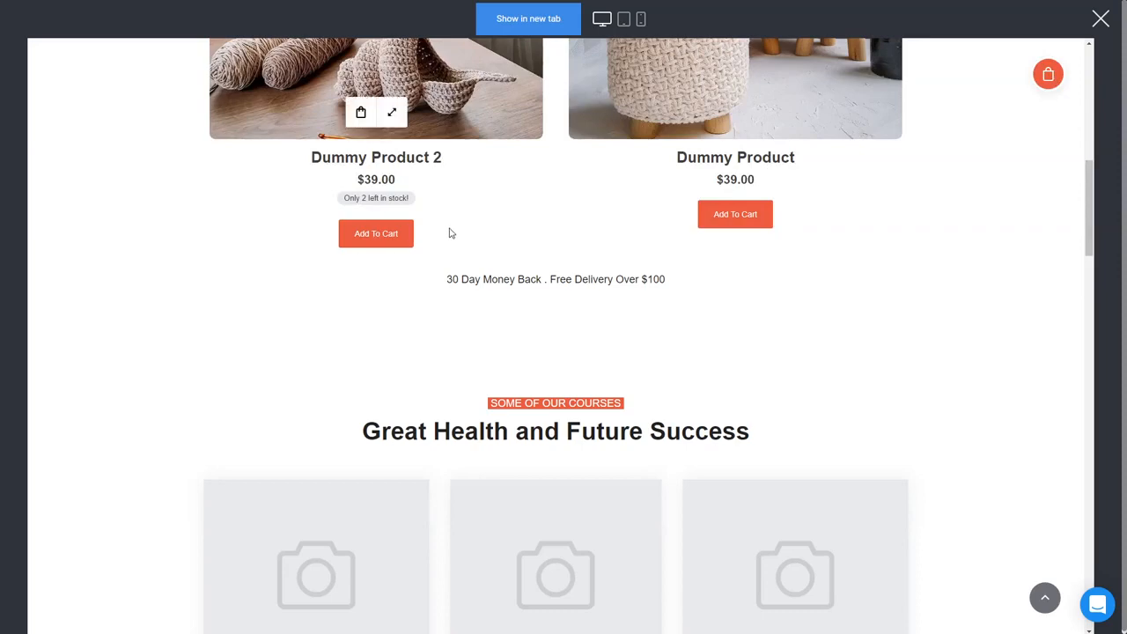
scroll(449, 234, up, 4)
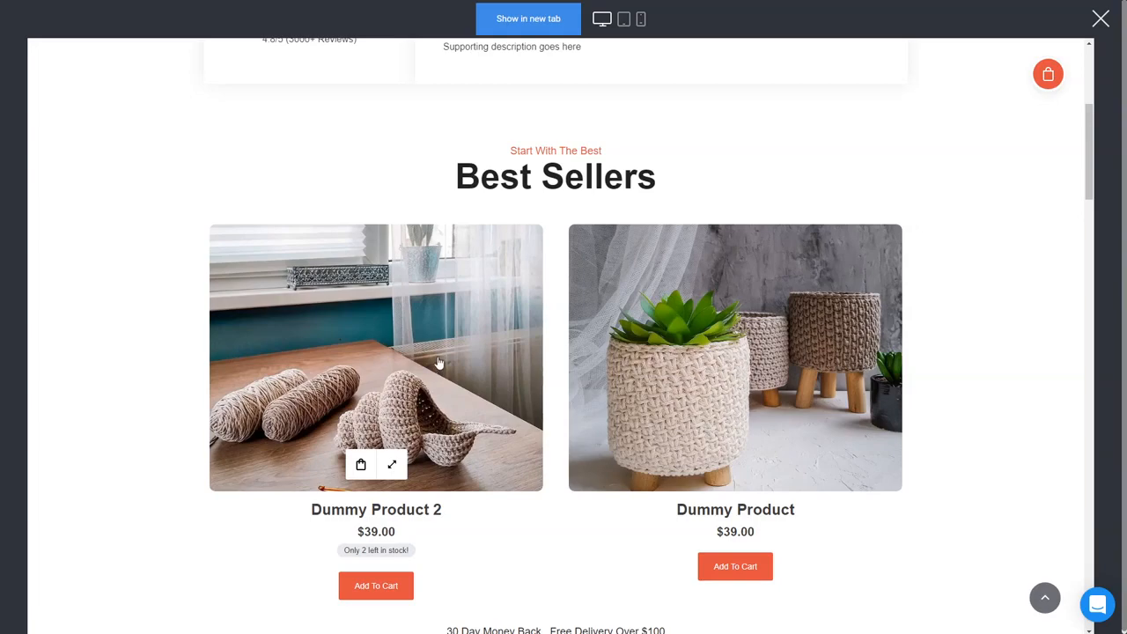
click(1098, 19)
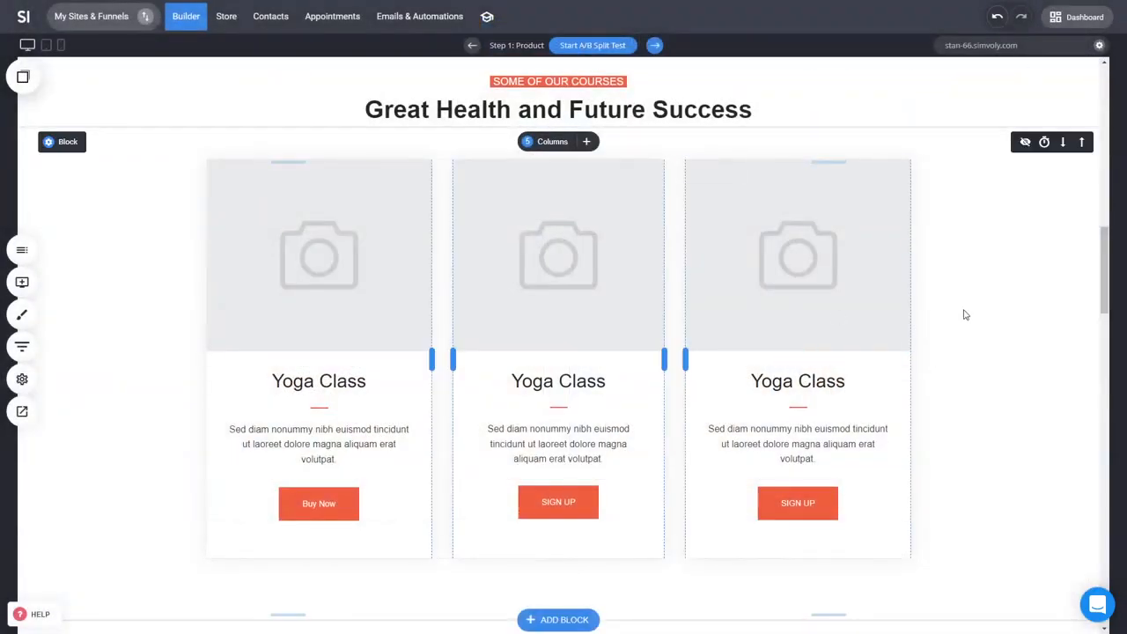
Step: Create a new funnel named 2 from the Sales / Product template with three supporter cards
scroll(946, 321, up, 10)
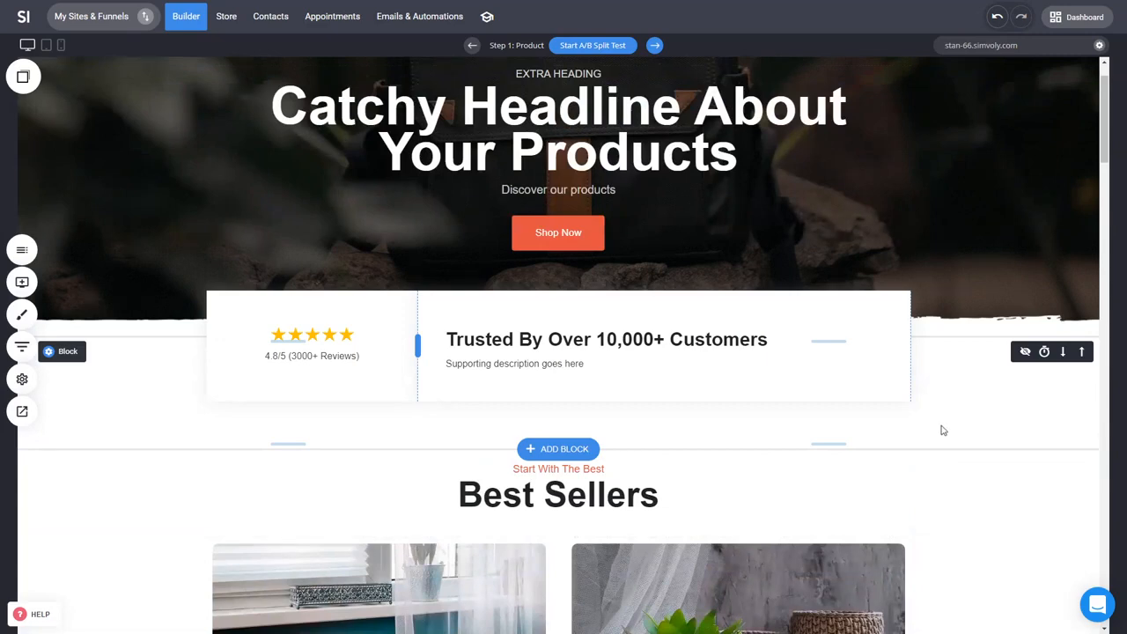
scroll(942, 430, down, 1)
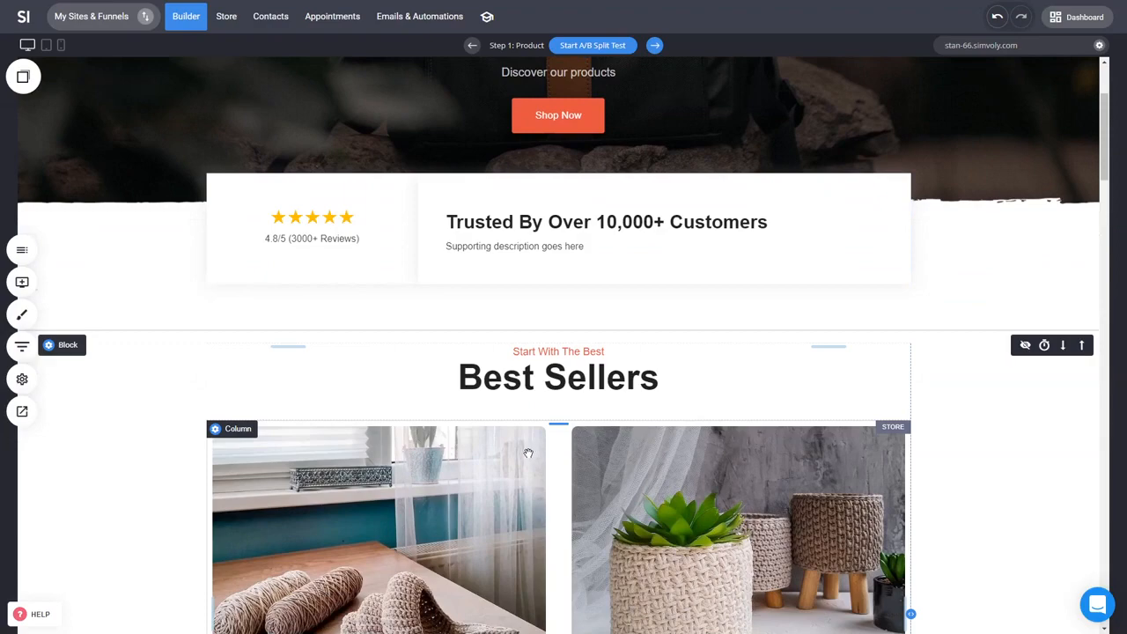
click(95, 15)
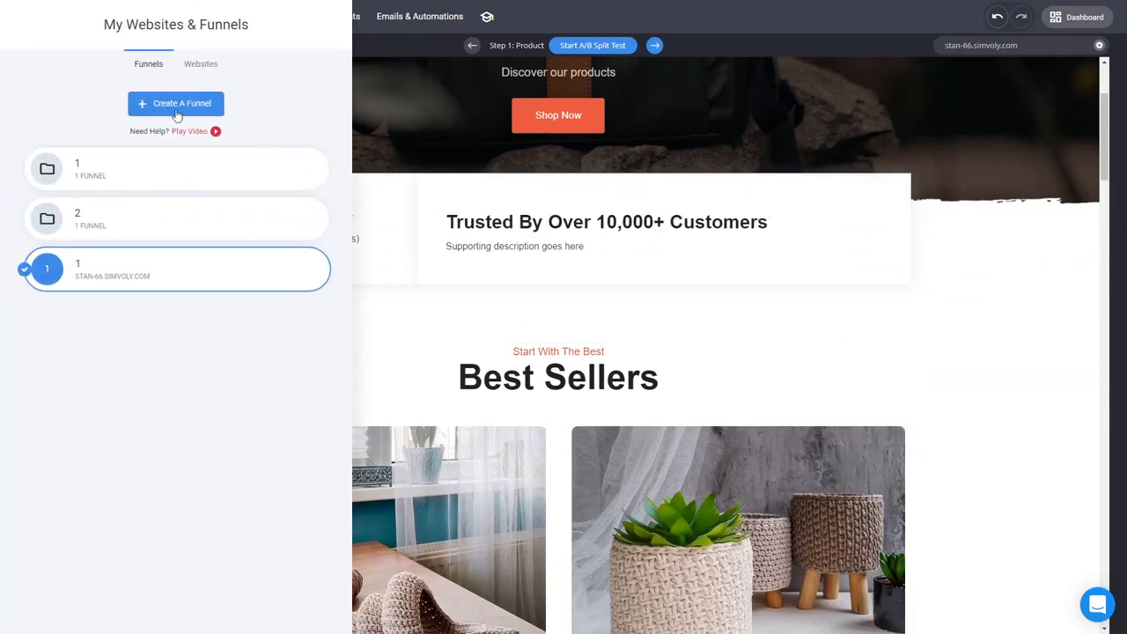
click(177, 107)
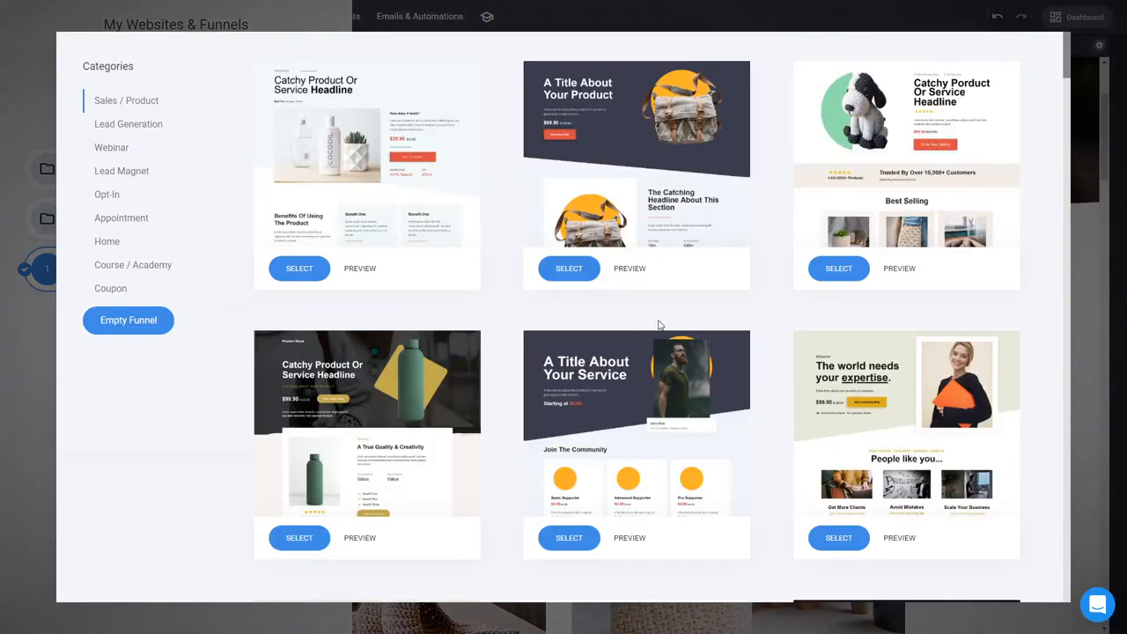
scroll(785, 346, down, 6)
scroll(968, 370, up, 3)
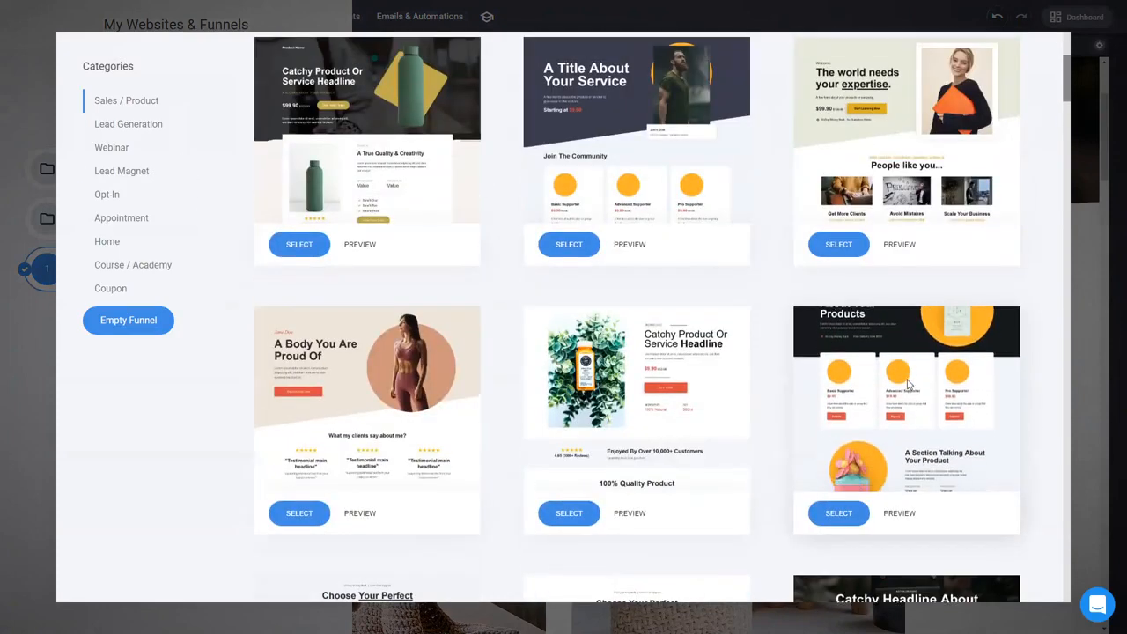
click(838, 243)
click(589, 144)
text(2)
click(669, 214)
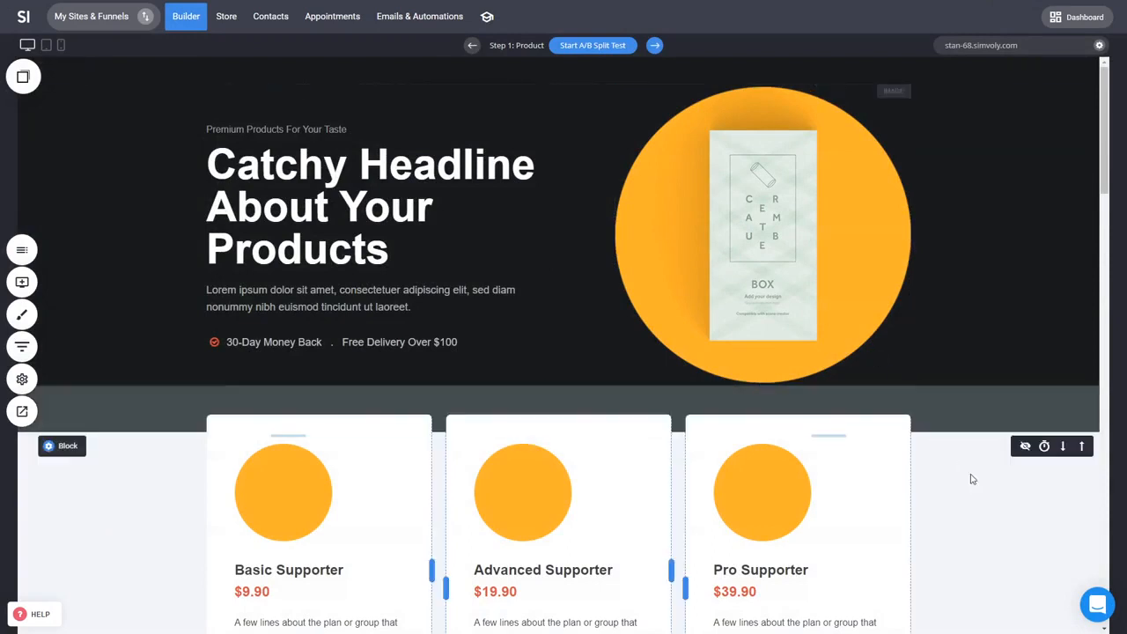
Step: Scroll through the new funnel's product page and its funnel steps to review the template
scroll(975, 479, down, 1)
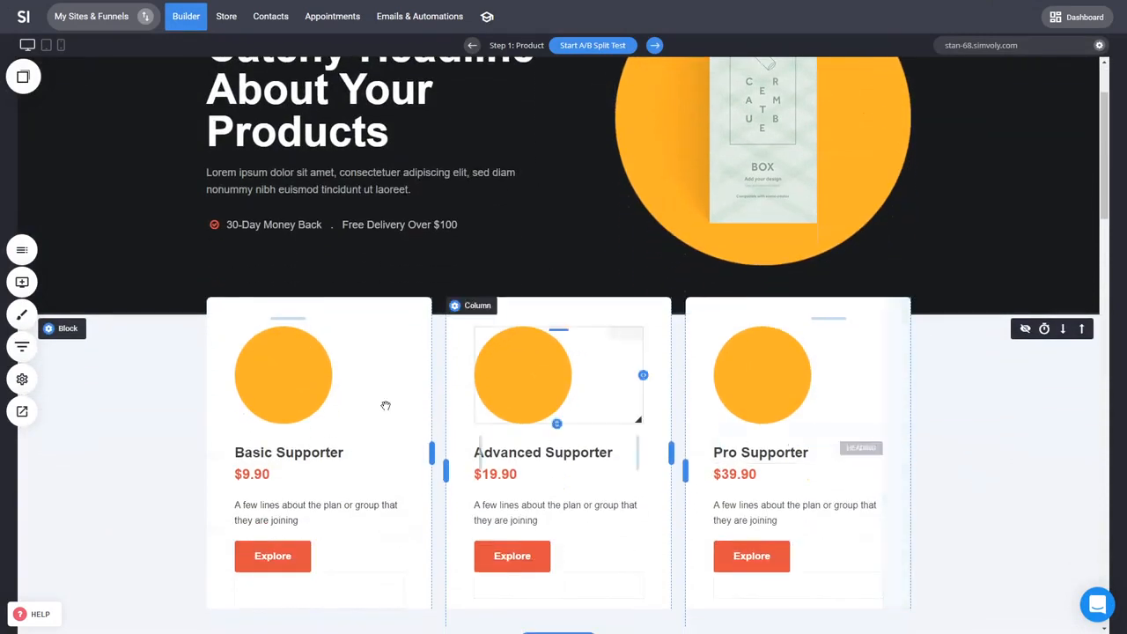
click(23, 346)
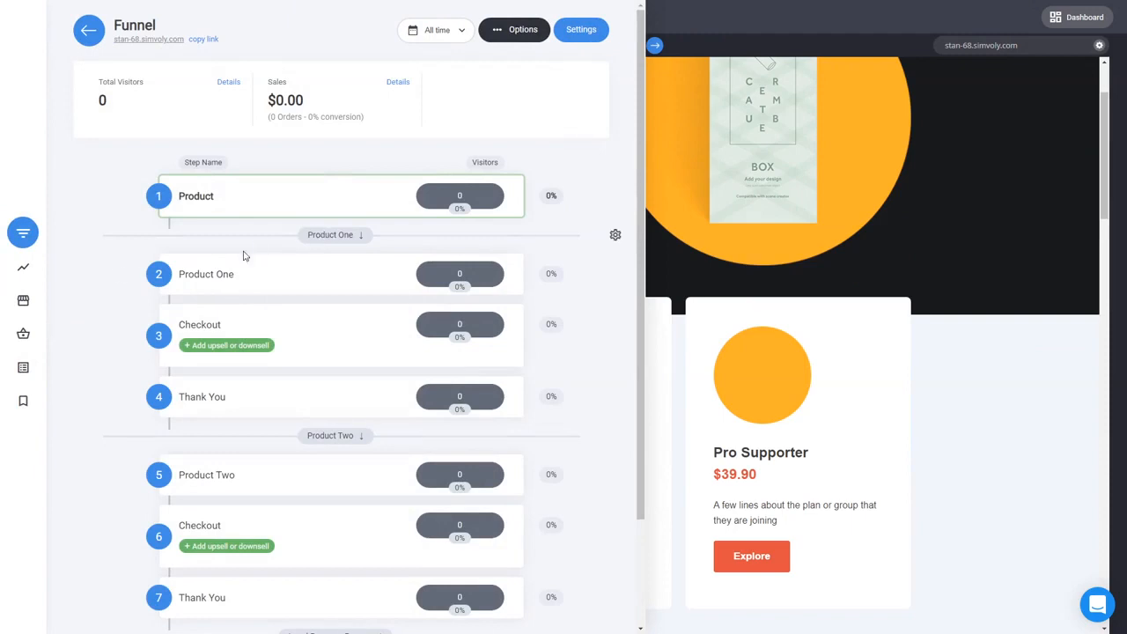
click(950, 420)
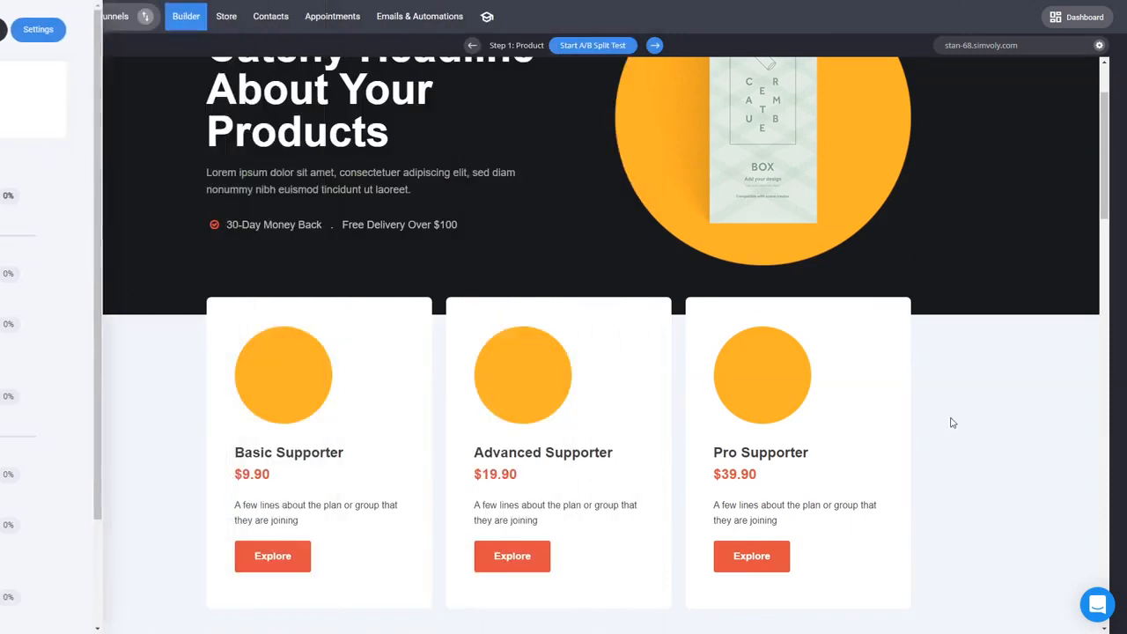
scroll(960, 461, up, 1)
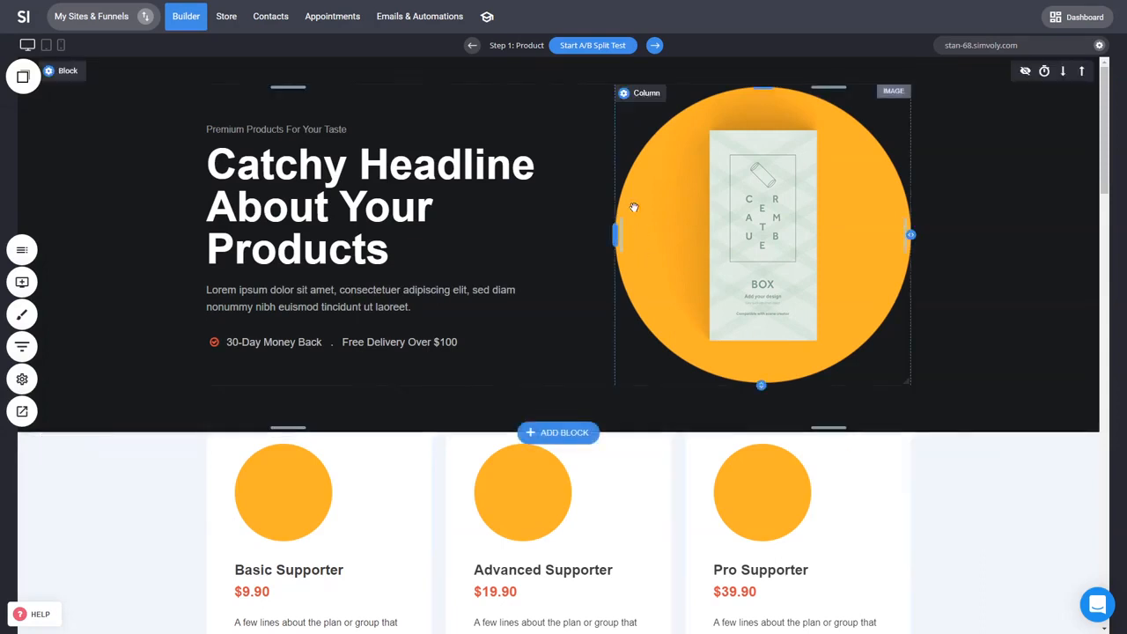
scroll(883, 407, down, 3)
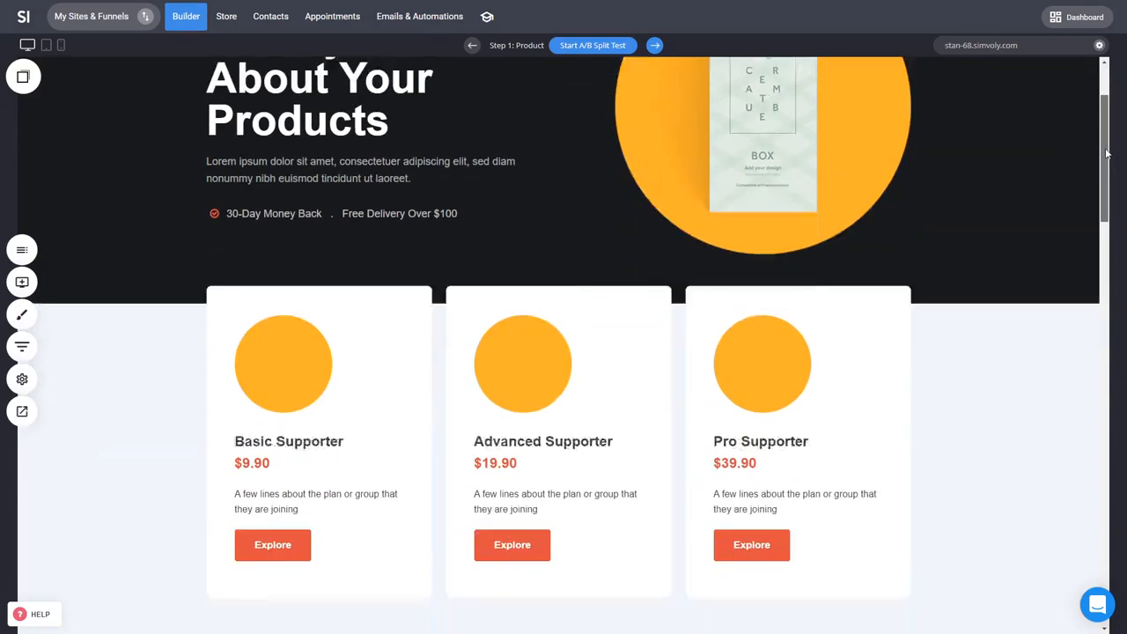
scroll(925, 430, down, 10)
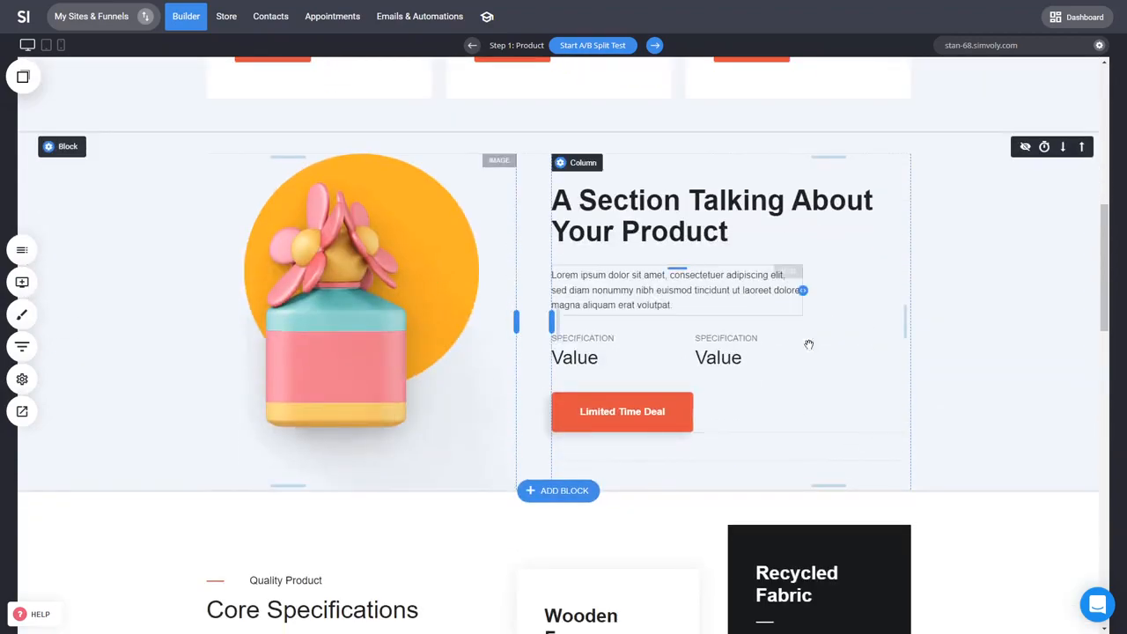
scroll(1042, 420, down, 12)
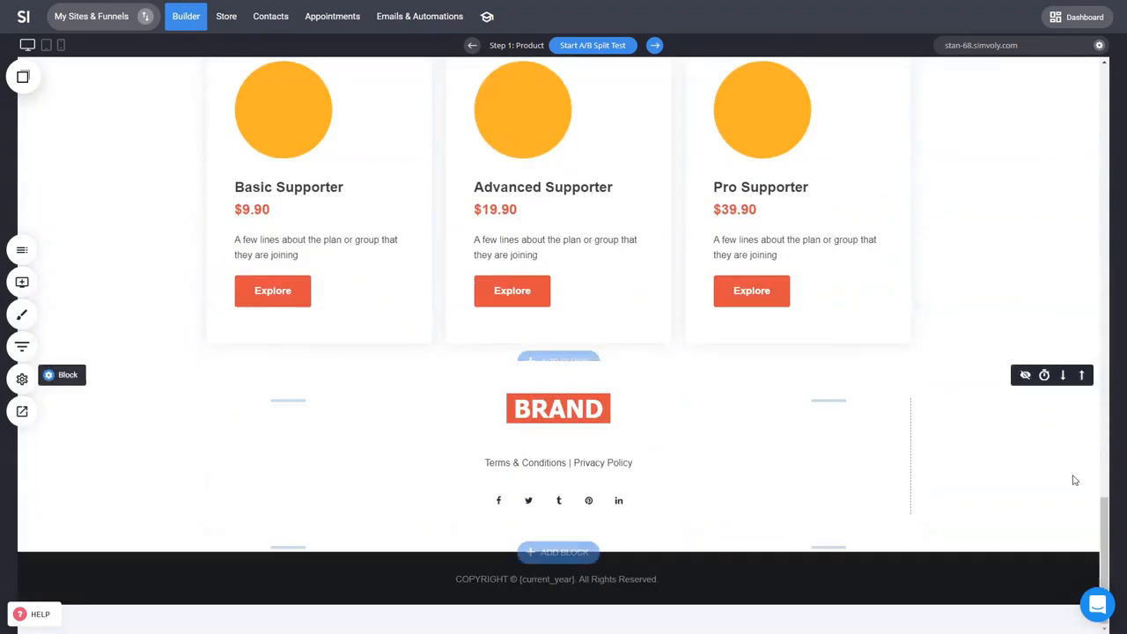
drag(1102, 525, 1103, 88)
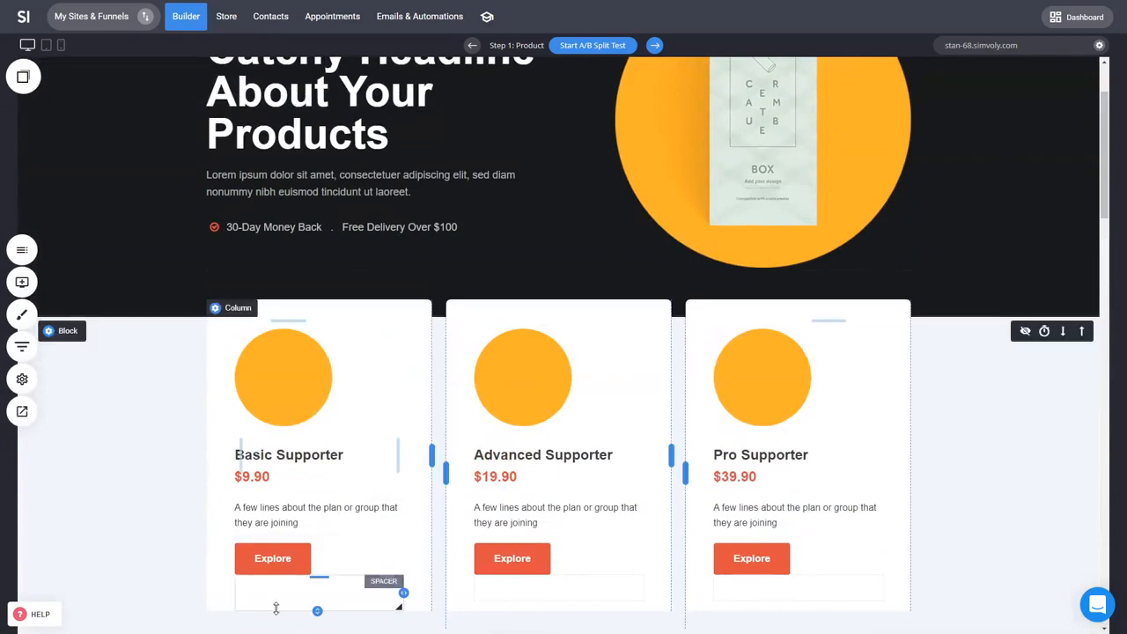
click(290, 572)
Step: Open the Product One step page and review the new funnel's step list
click(22, 346)
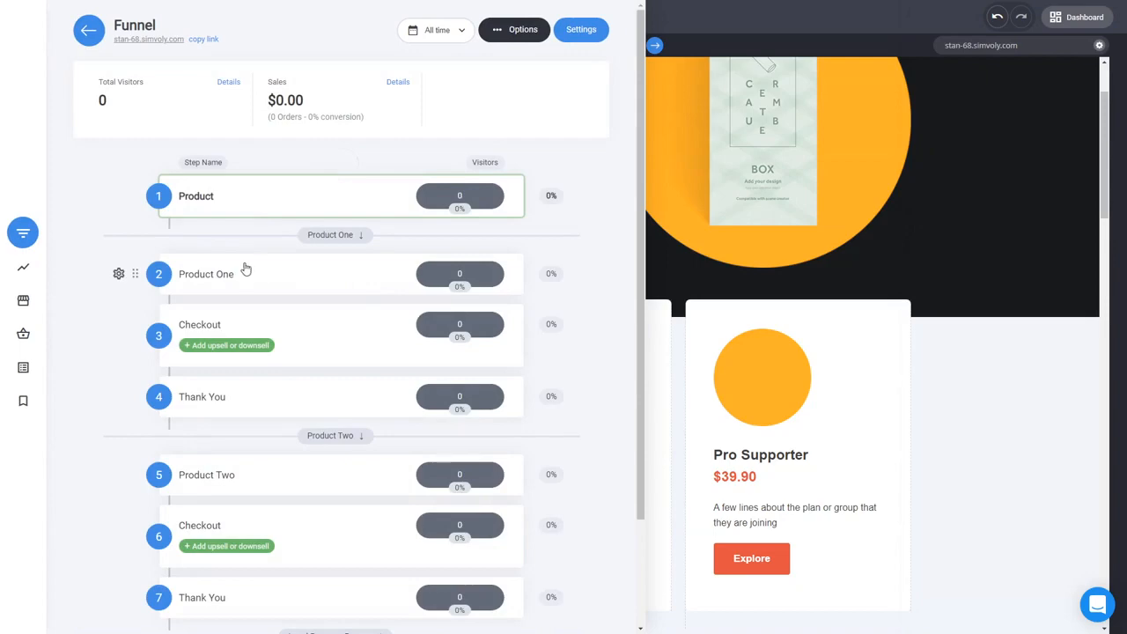
click(220, 279)
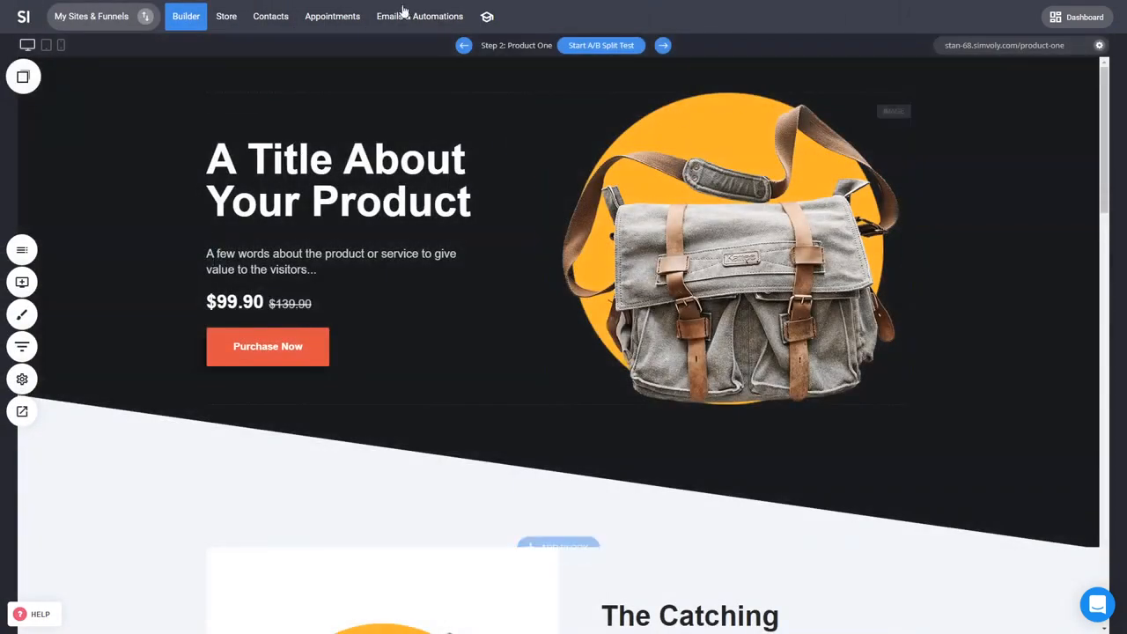
scroll(849, 424, down, 4)
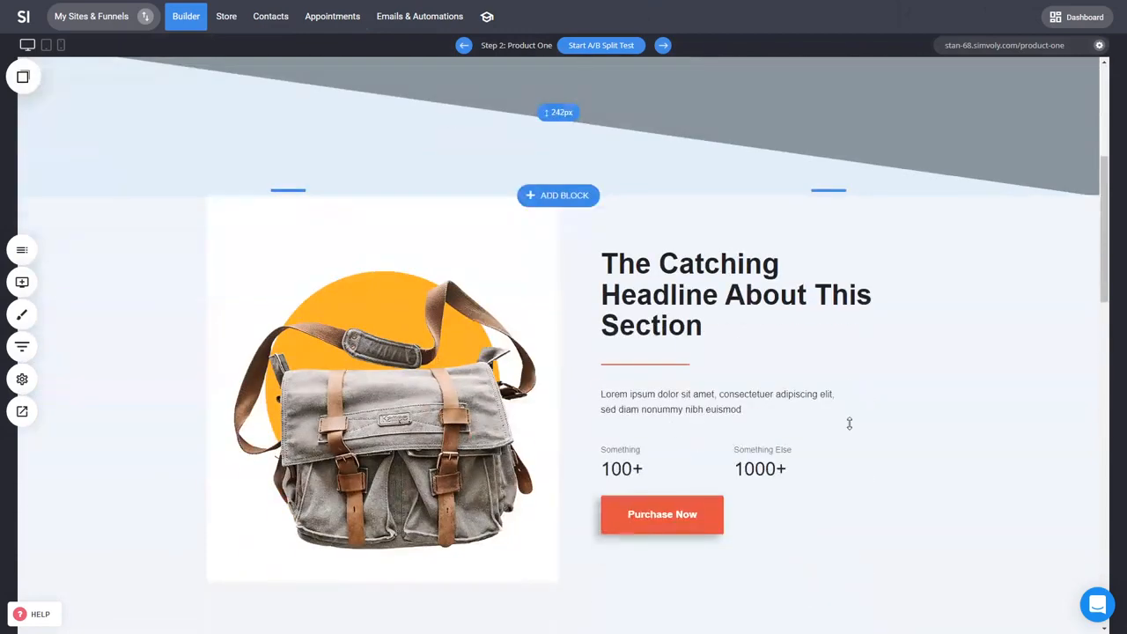
click(22, 346)
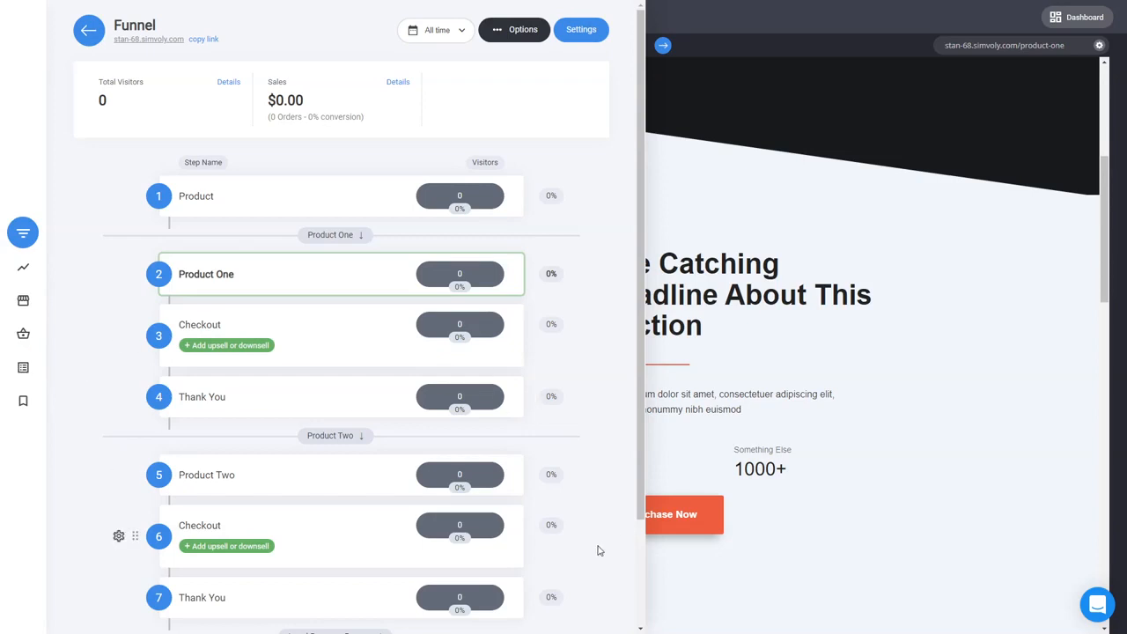
scroll(589, 541, down, 2)
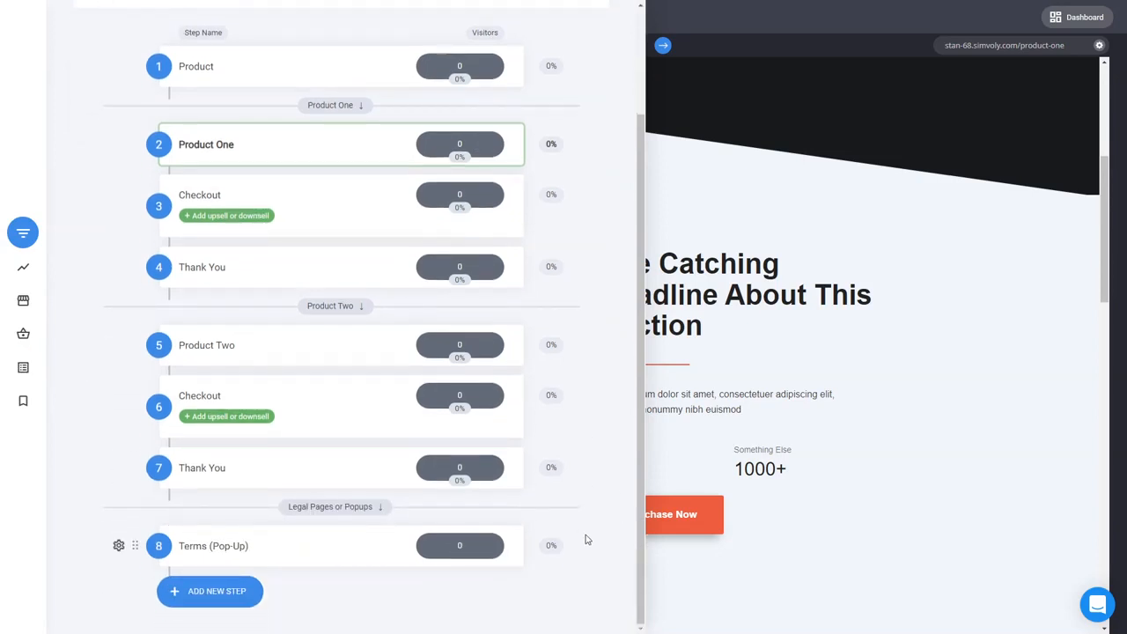
mouse_move(458, 402)
click(786, 412)
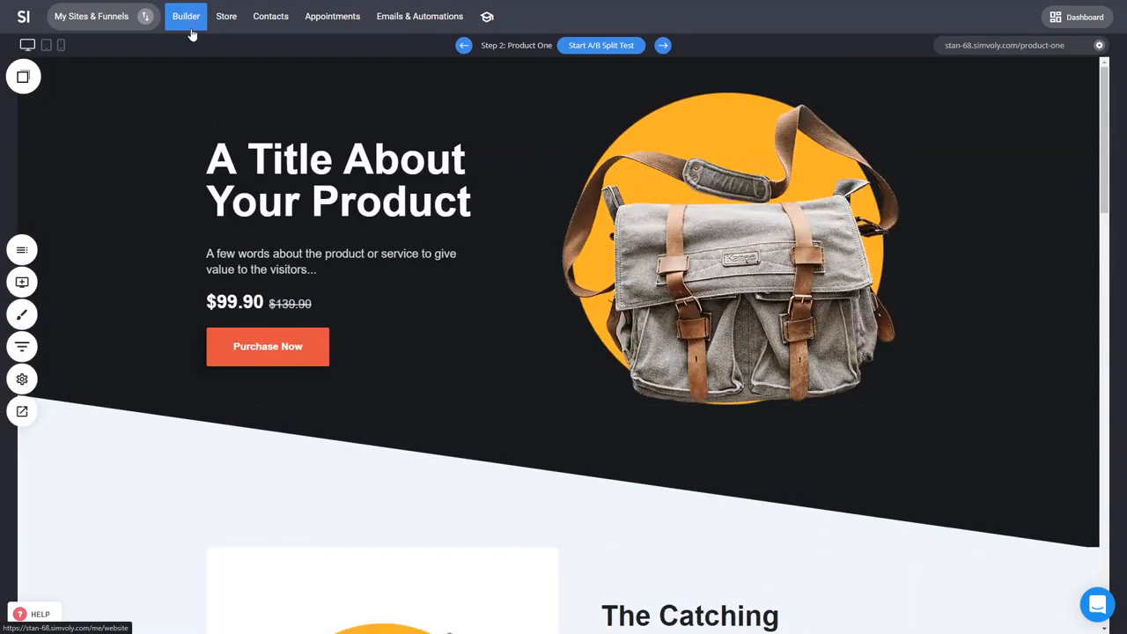
Step: Switch back to the first funnel and review its steps including the Product 1 - Upsell popup
click(191, 32)
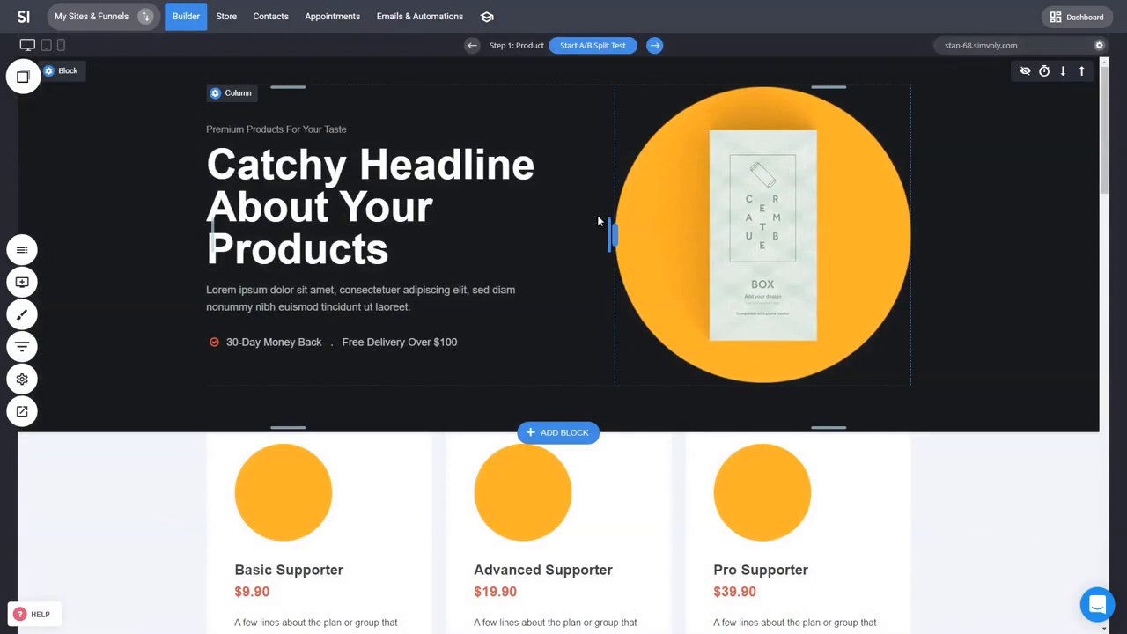
click(144, 15)
click(154, 279)
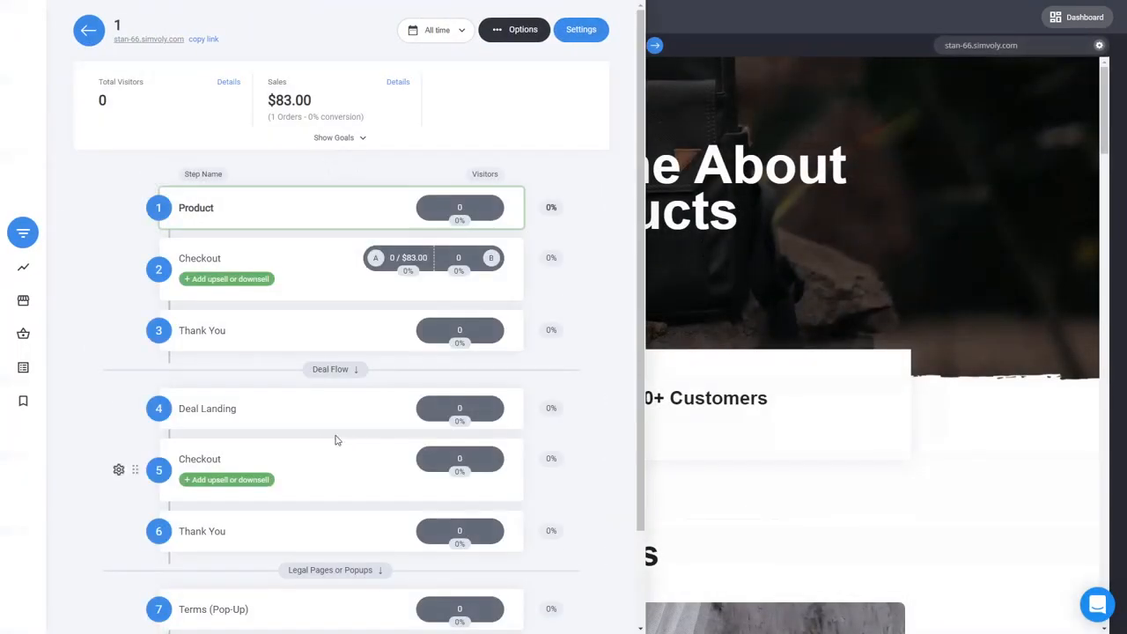
scroll(335, 388, down, 1)
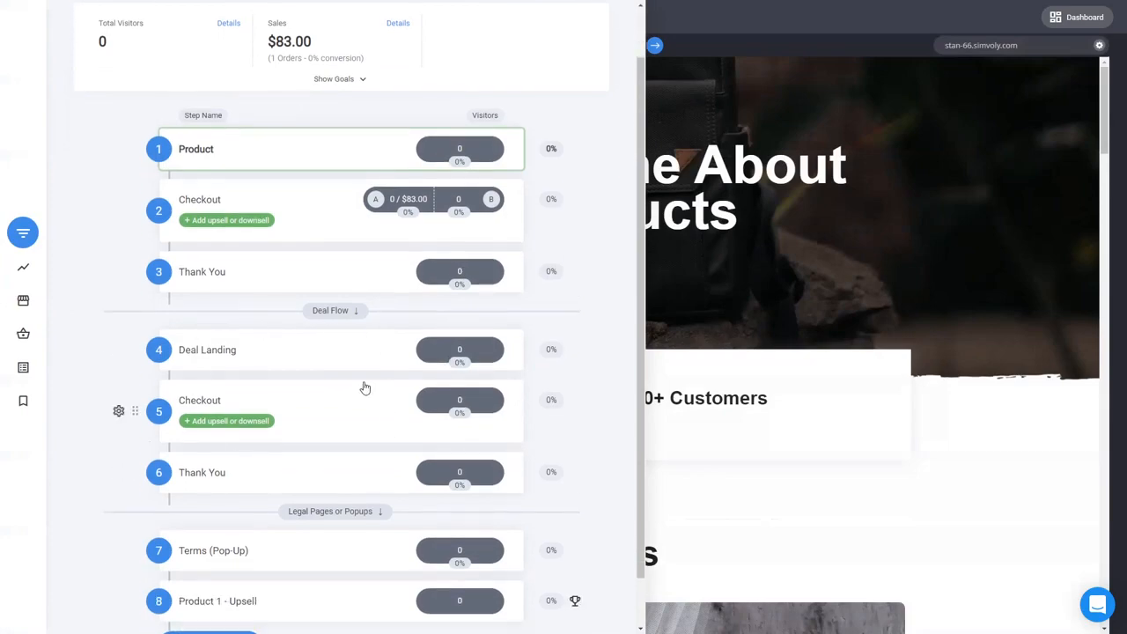
click(823, 260)
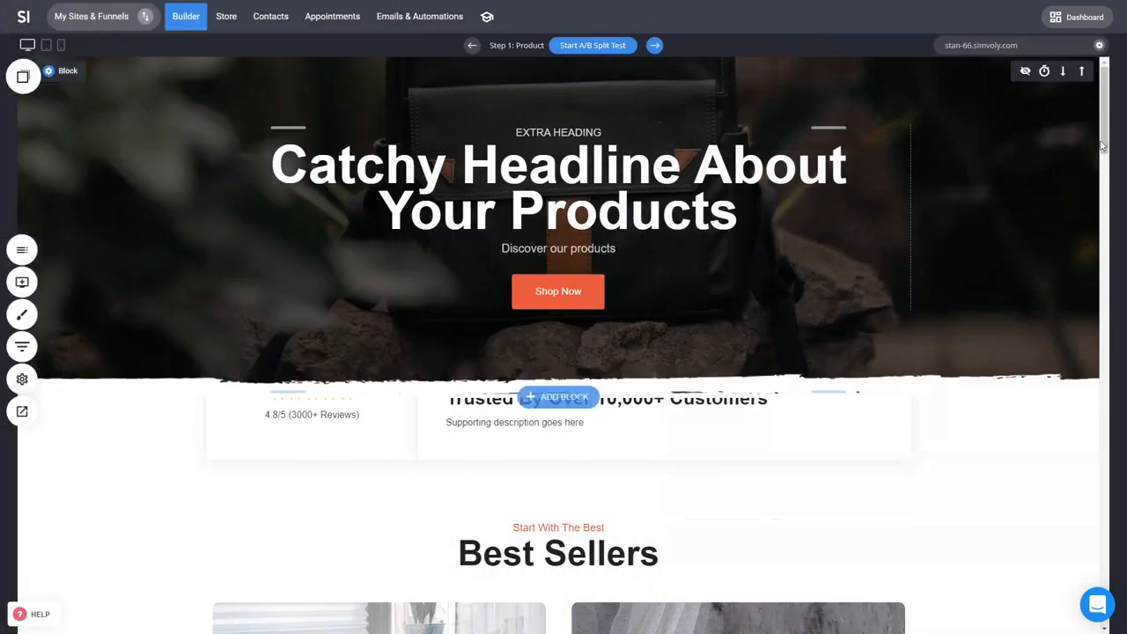
Step: Scroll through the first funnel's product page and reopen its funnel steps overview
drag(1103, 143, 1101, 453)
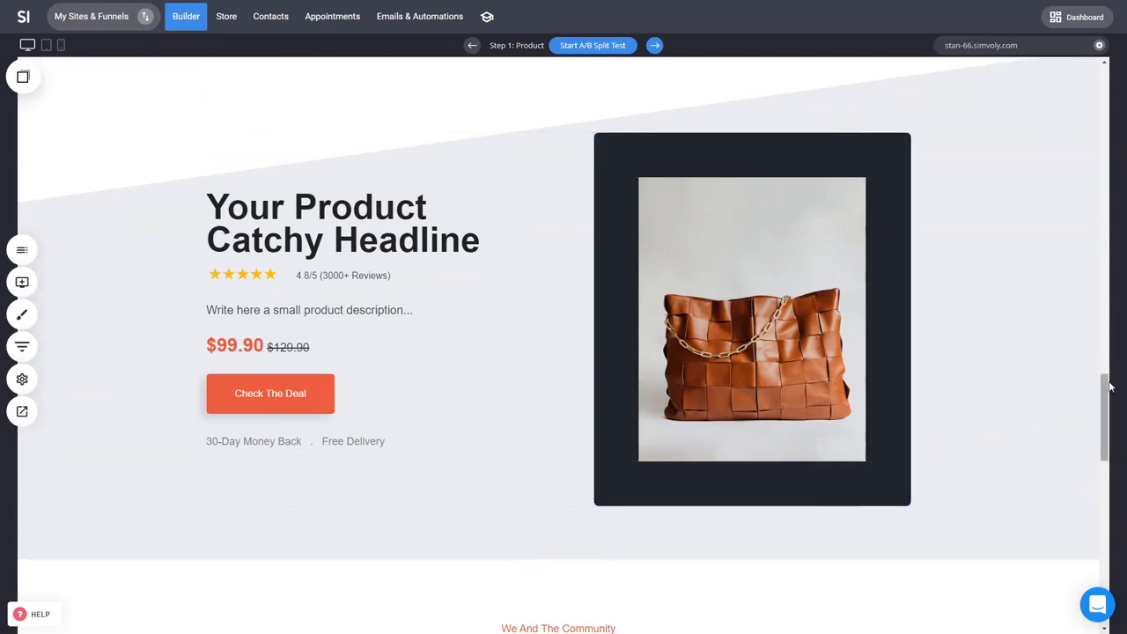
drag(1104, 383, 1118, 54)
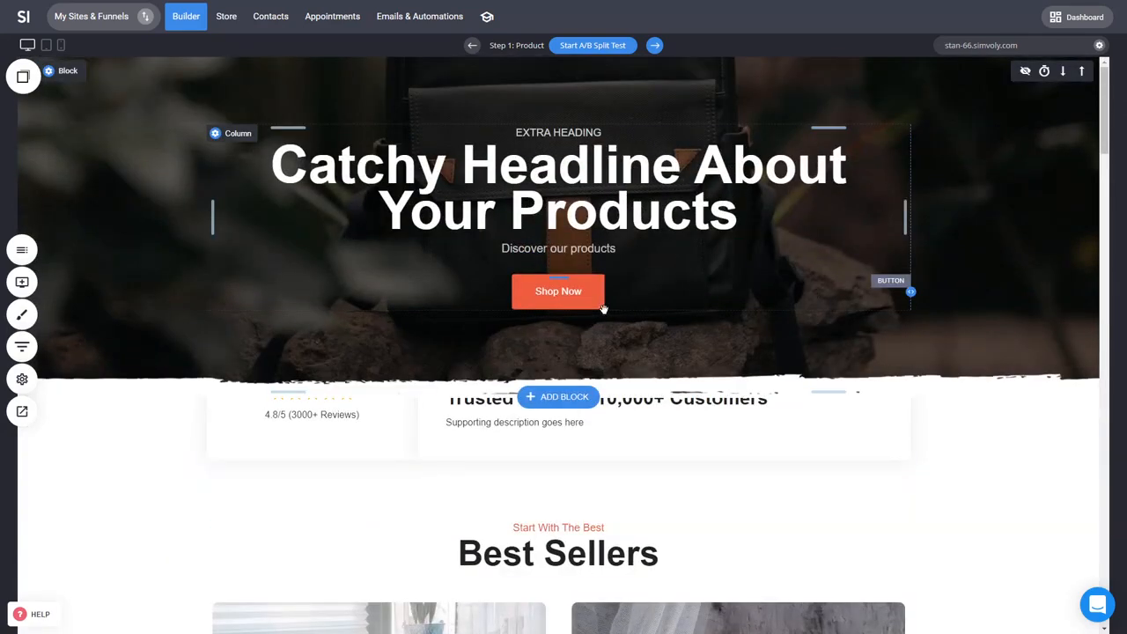
click(22, 348)
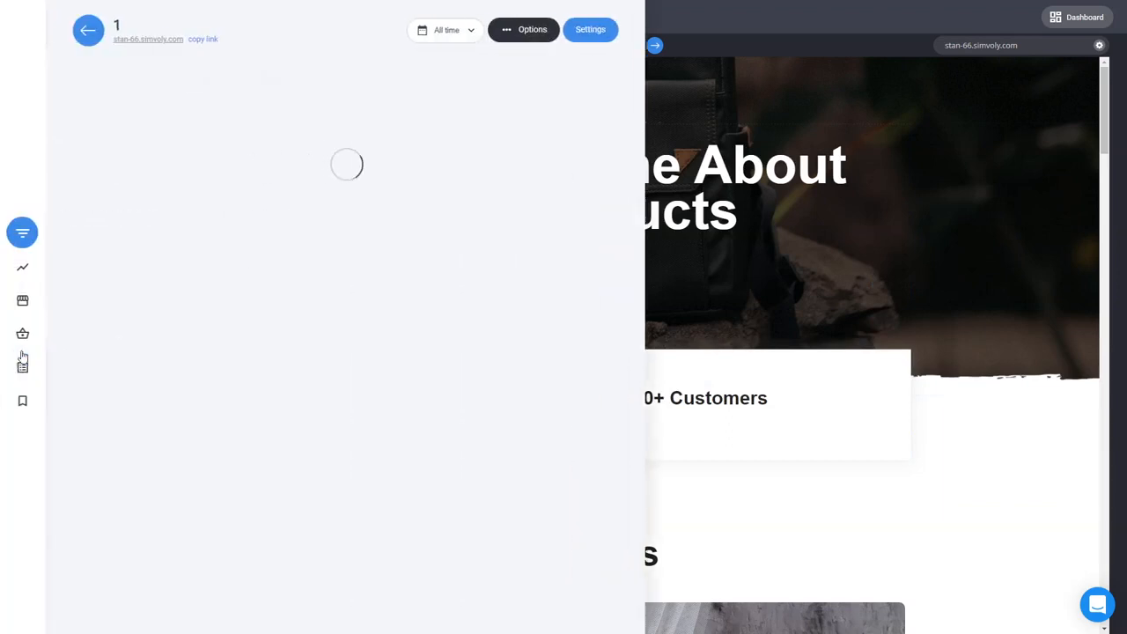
click(839, 295)
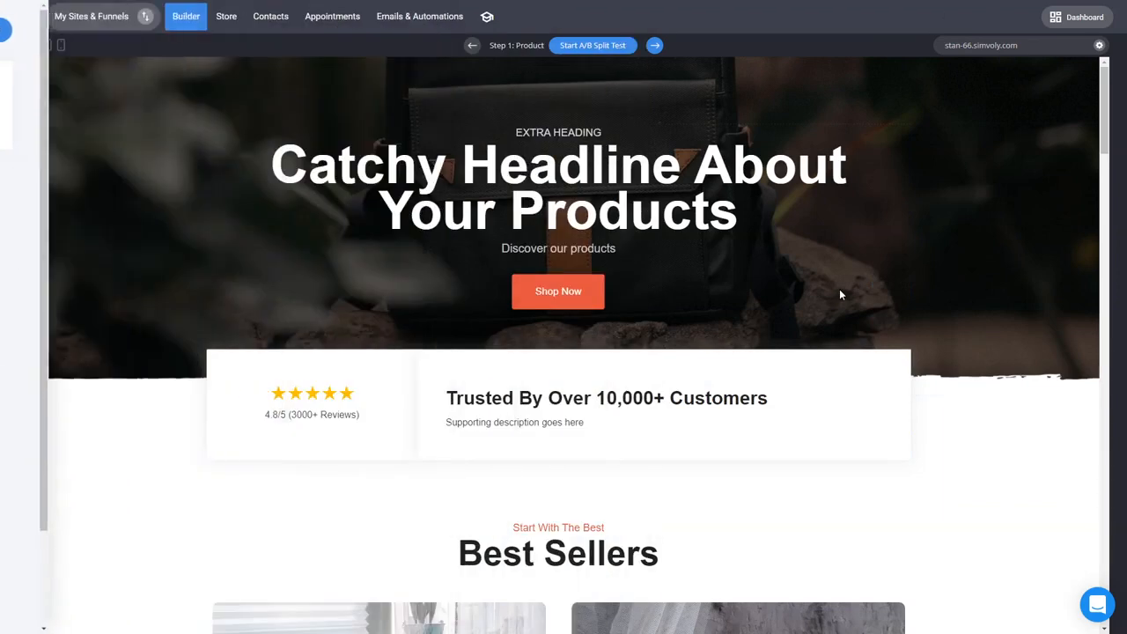